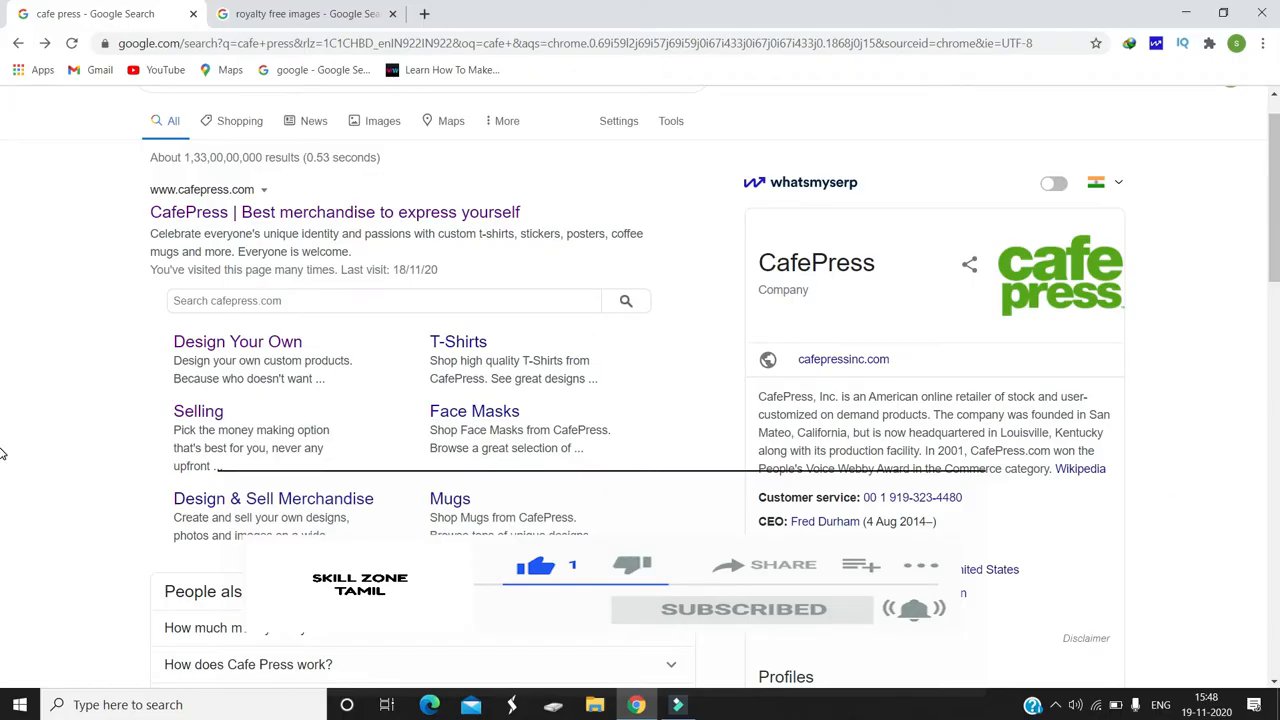
Step: Open the CafePress website from the search results and browse its product categories and homepage collections
scroll(2, 200, up, 1)
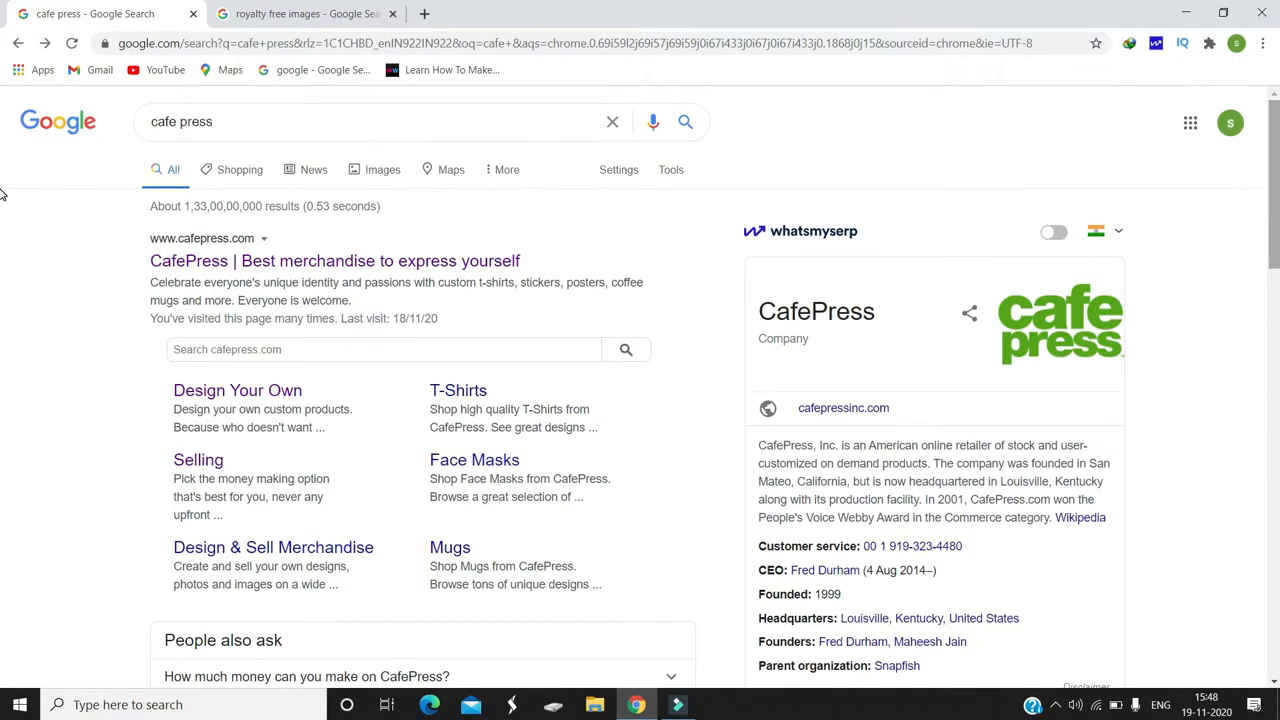
click(465, 260)
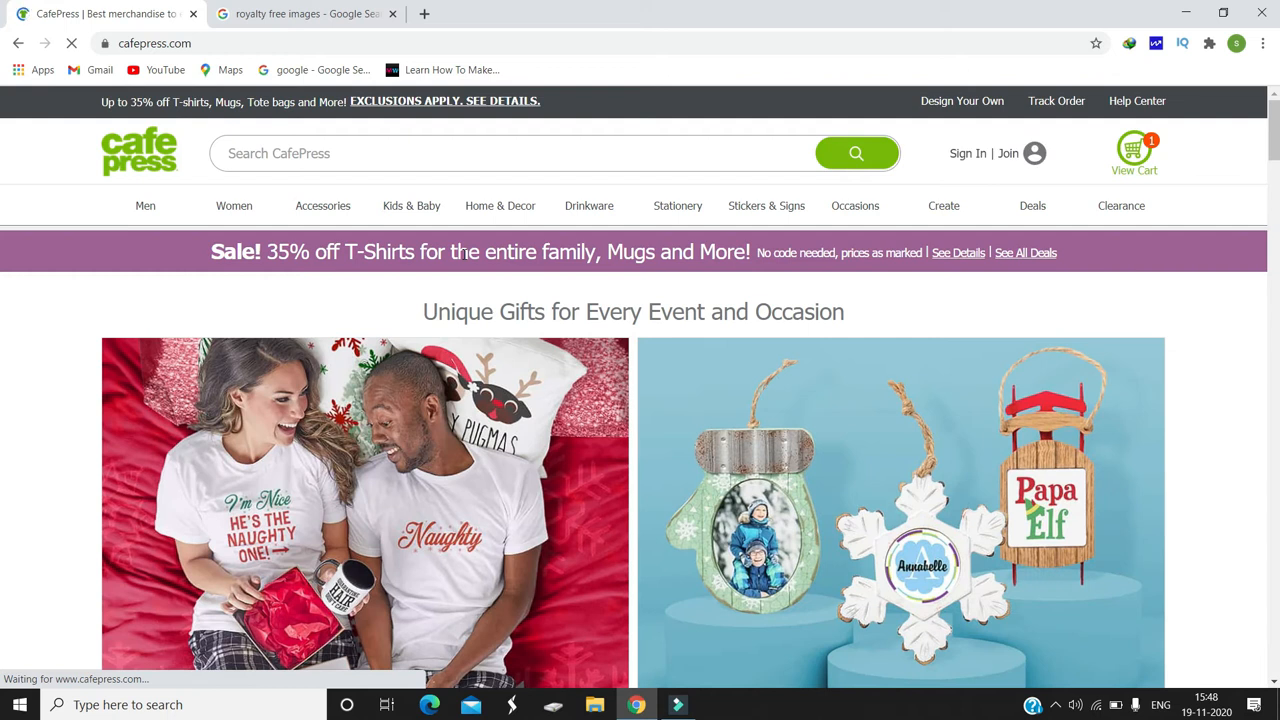
mouse_move(141, 218)
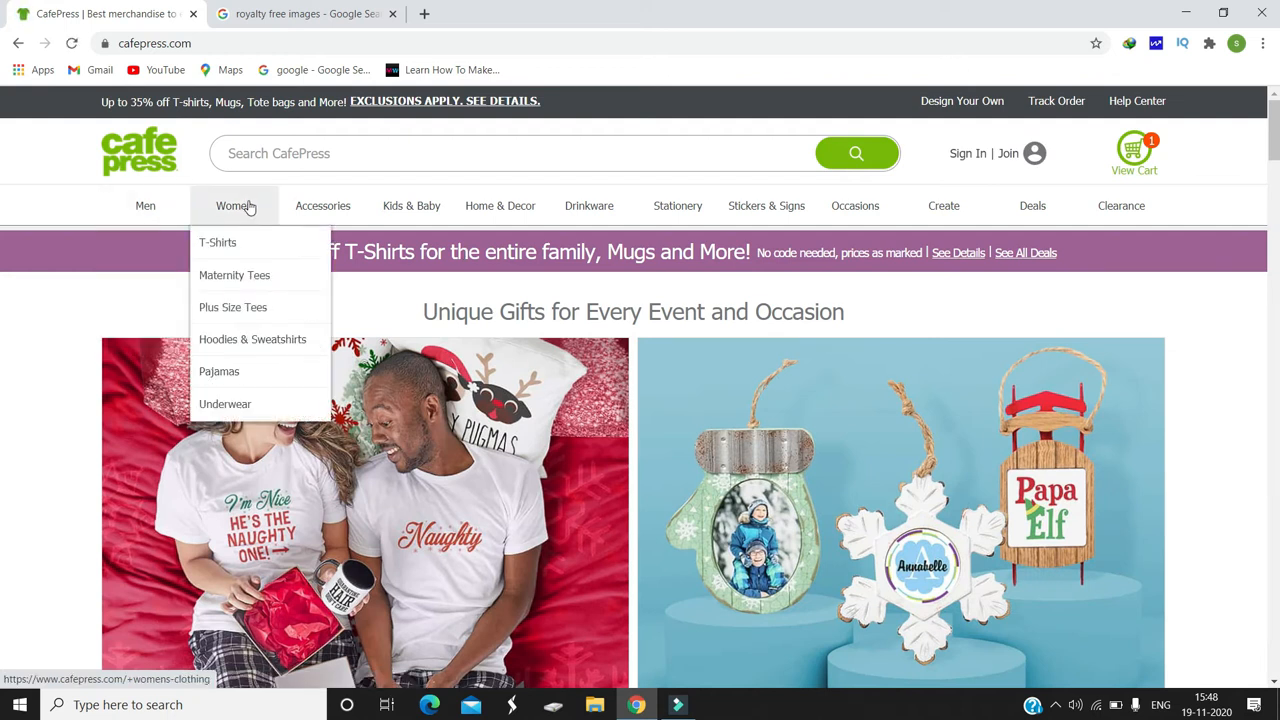
mouse_move(318, 208)
mouse_move(378, 210)
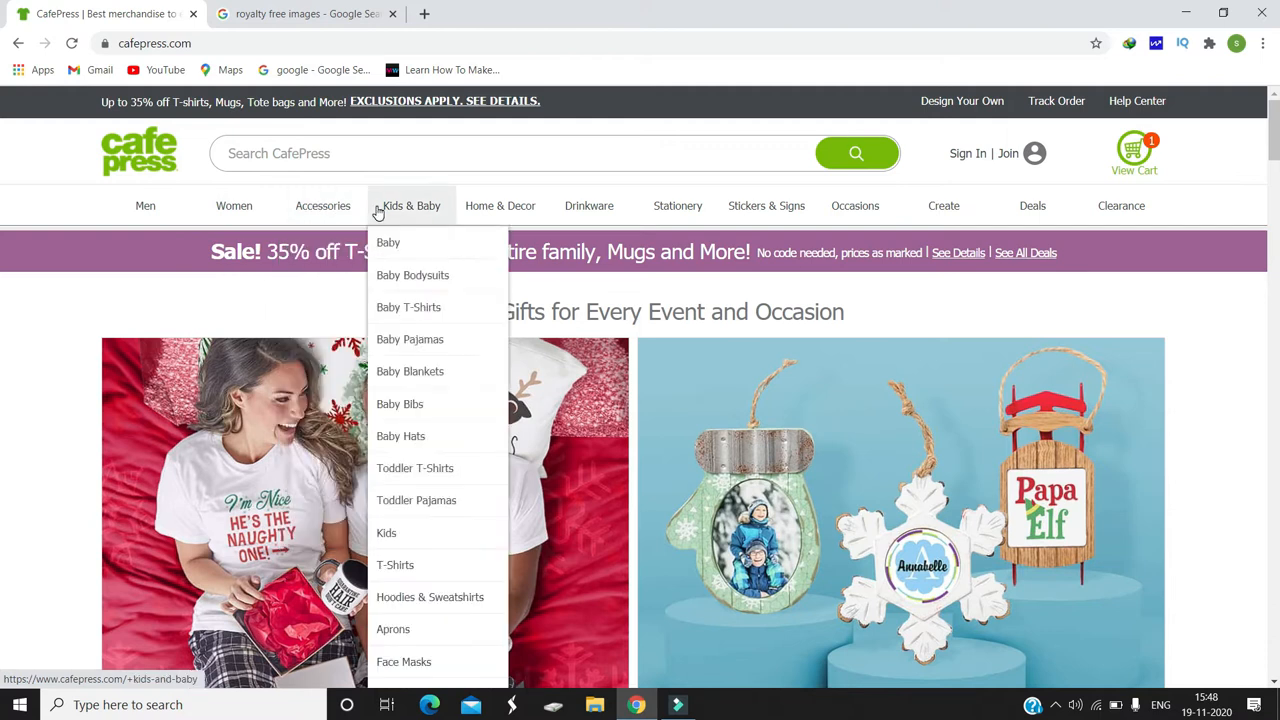
mouse_move(716, 221)
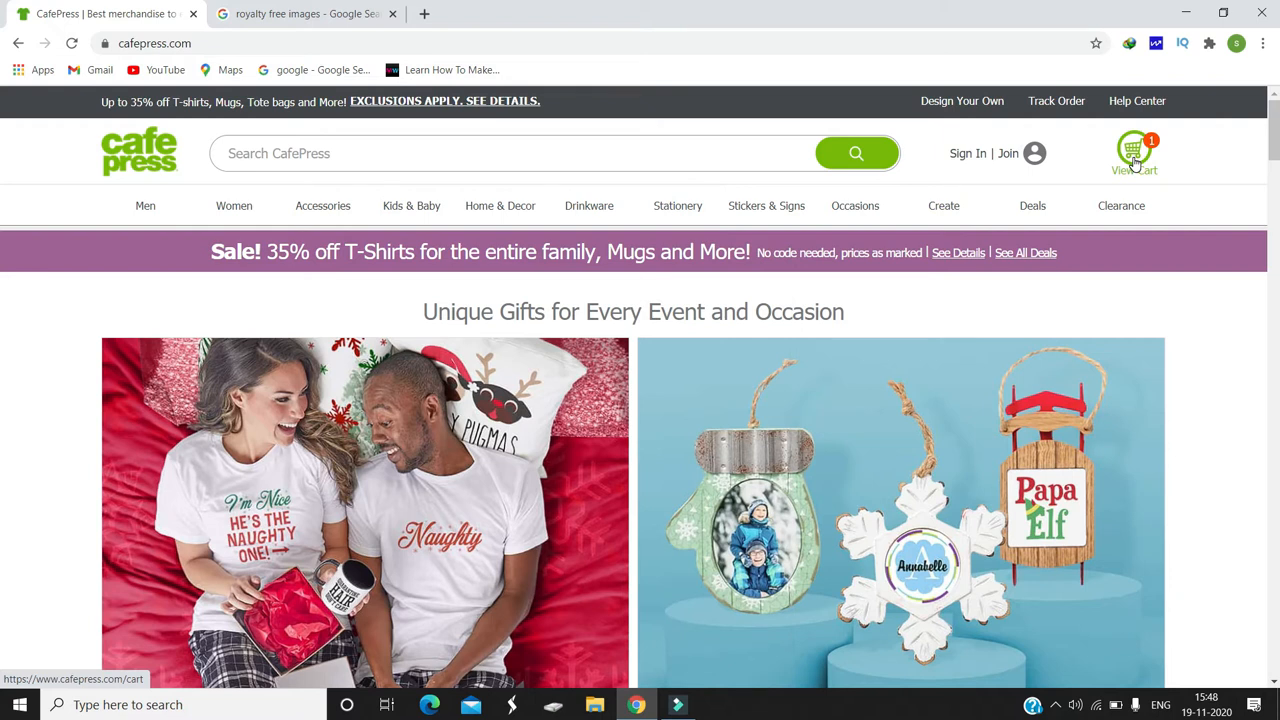
scroll(5, 240, down, 10)
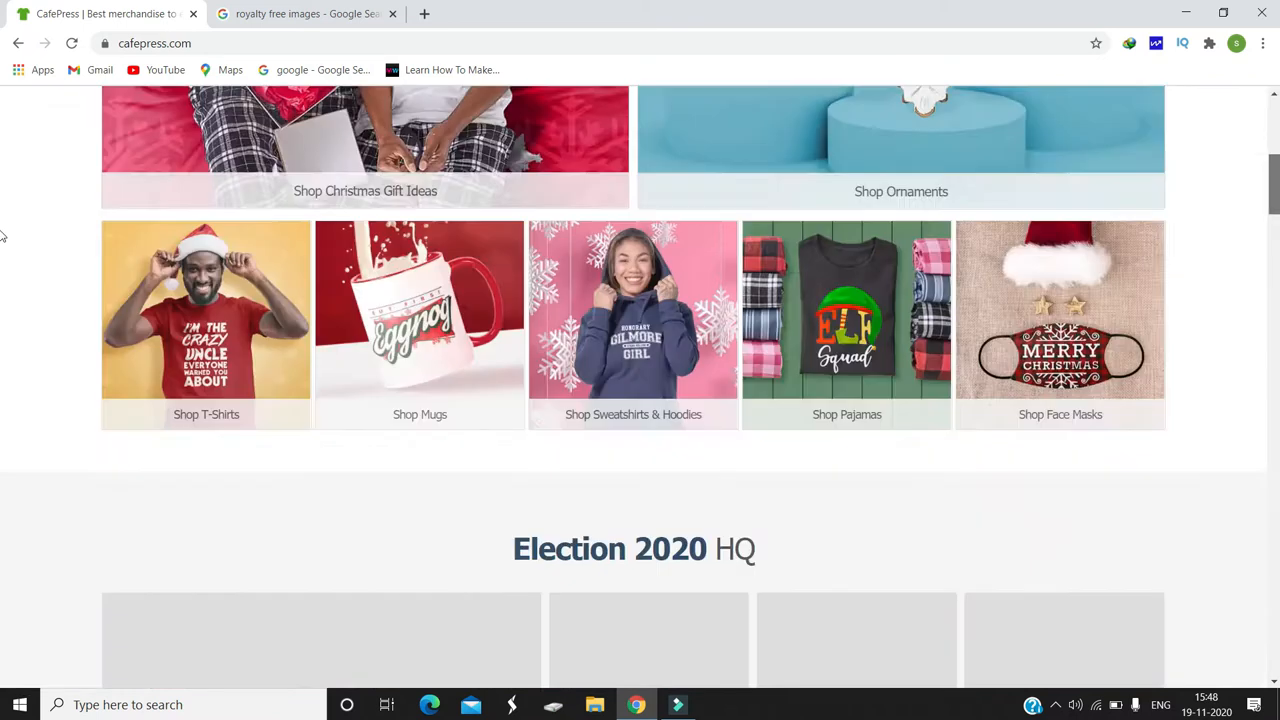
scroll(3, 257, up, 5)
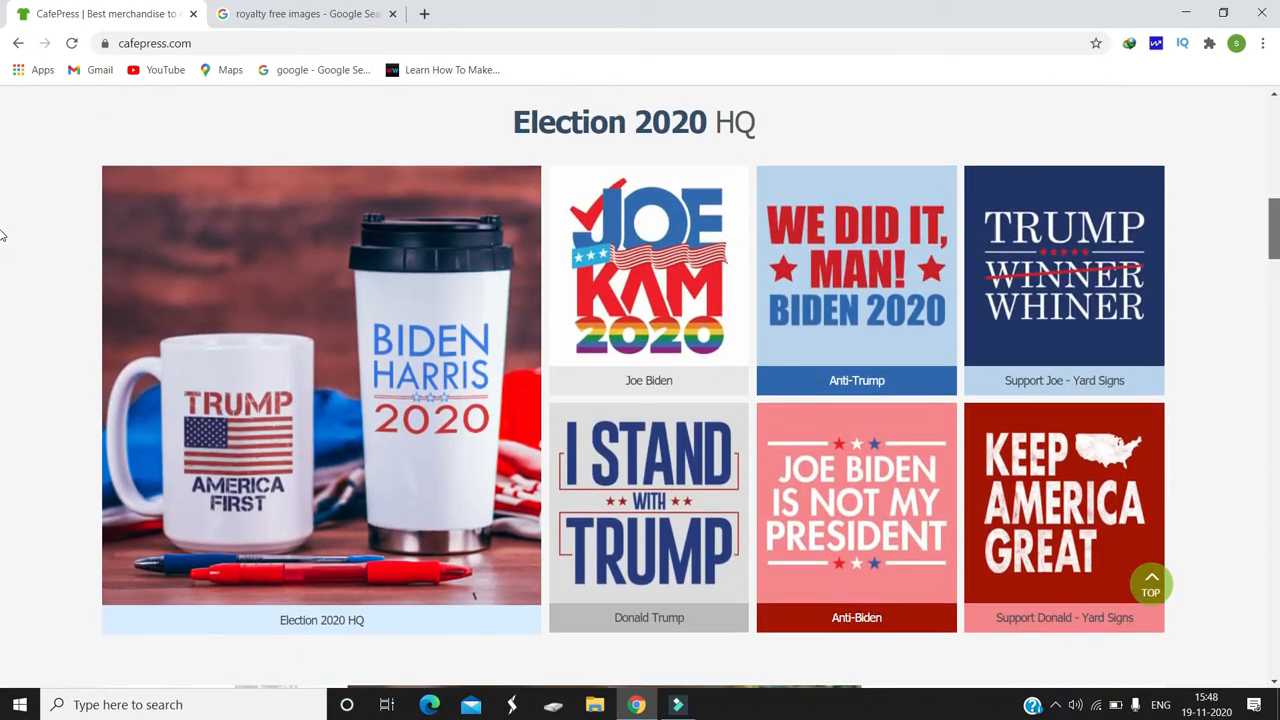
scroll(3, 200, up, 8)
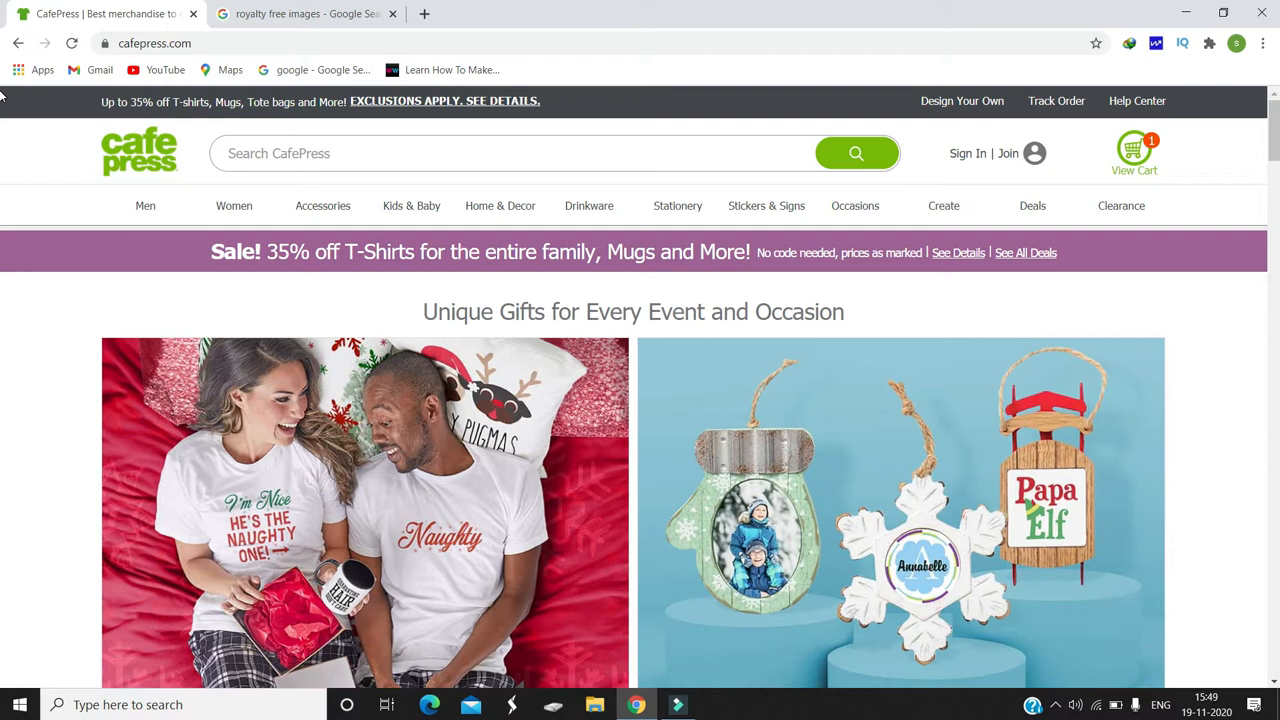
Step: Open the CafePress membership registration form and look over its fields
click(1008, 155)
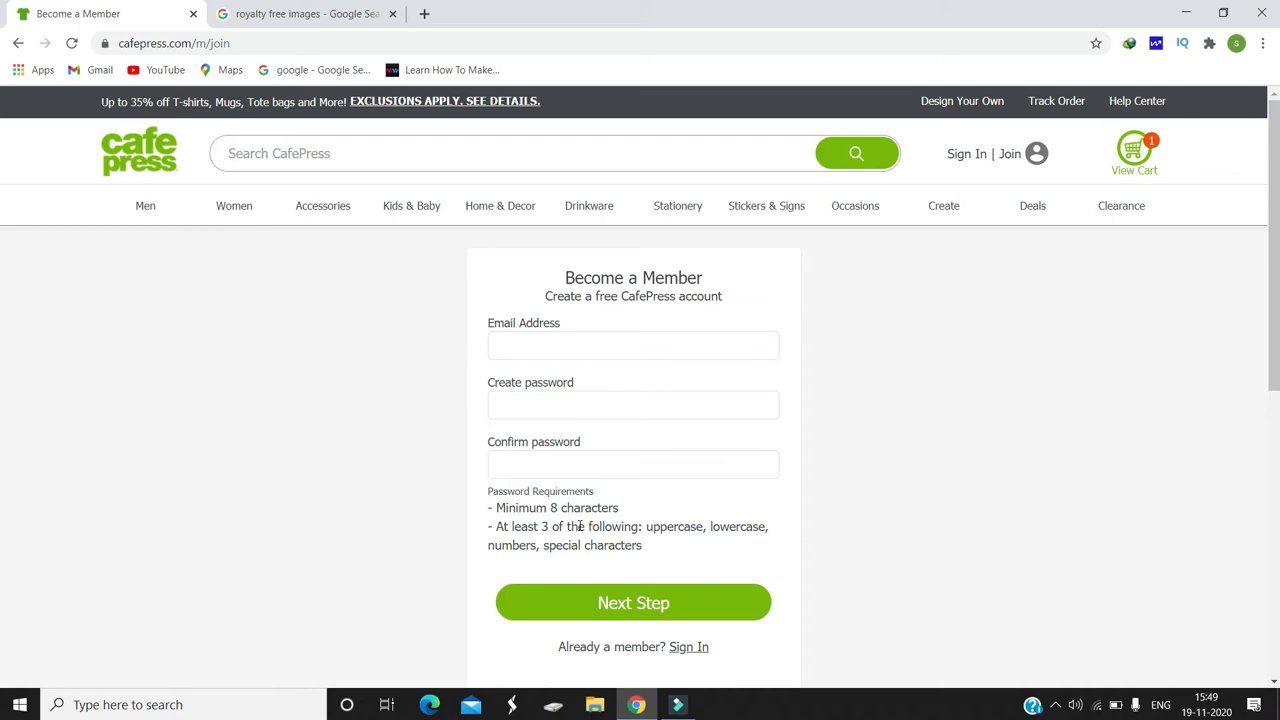
scroll(3, 280, down, 1)
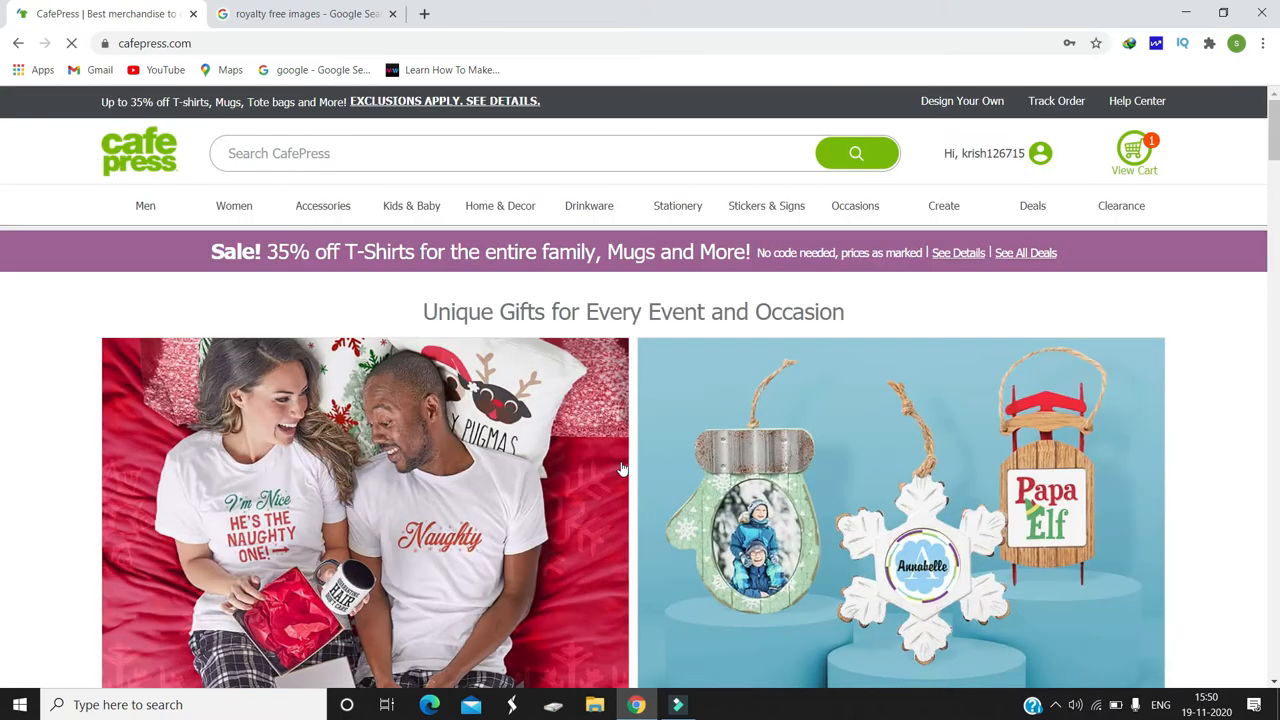
mouse_move(1274, 127)
mouse_down()
mouse_move(1274, 203)
mouse_move(1274, 104)
mouse_up()
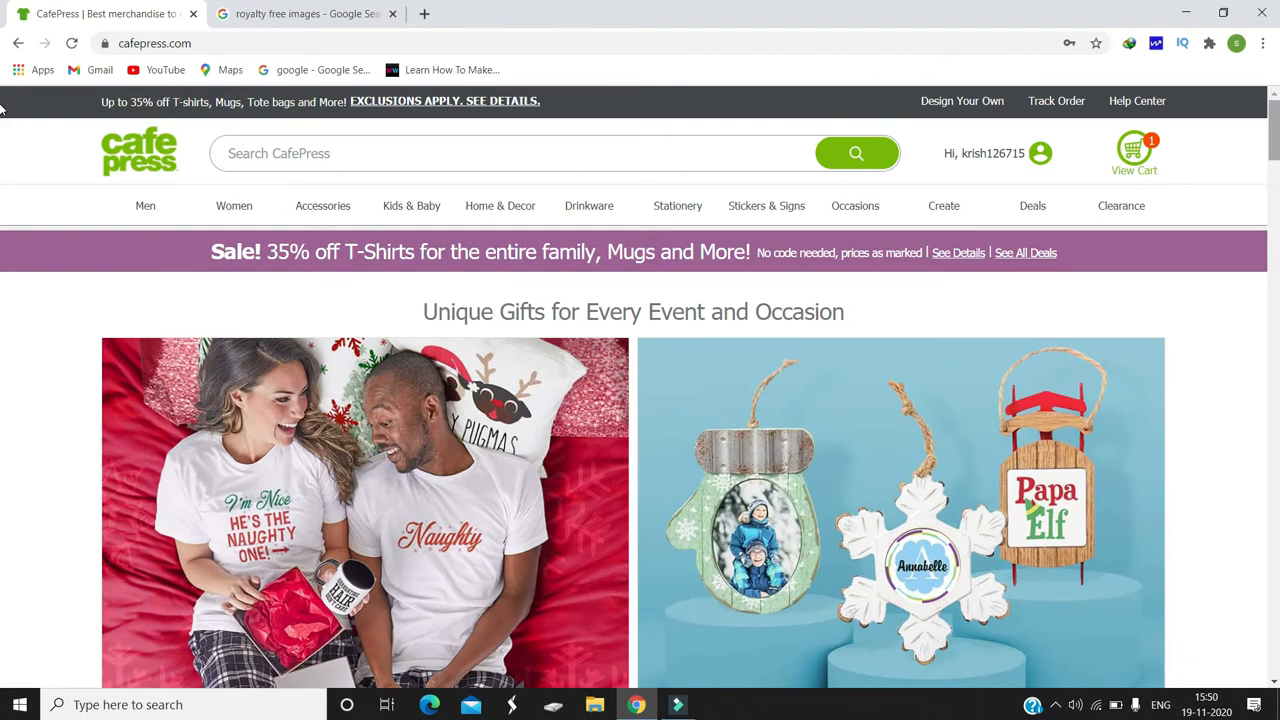
Step: Go to the account's Start Selling page, review the selling options and open the List in Our Marketplace option
mouse_move(1017, 153)
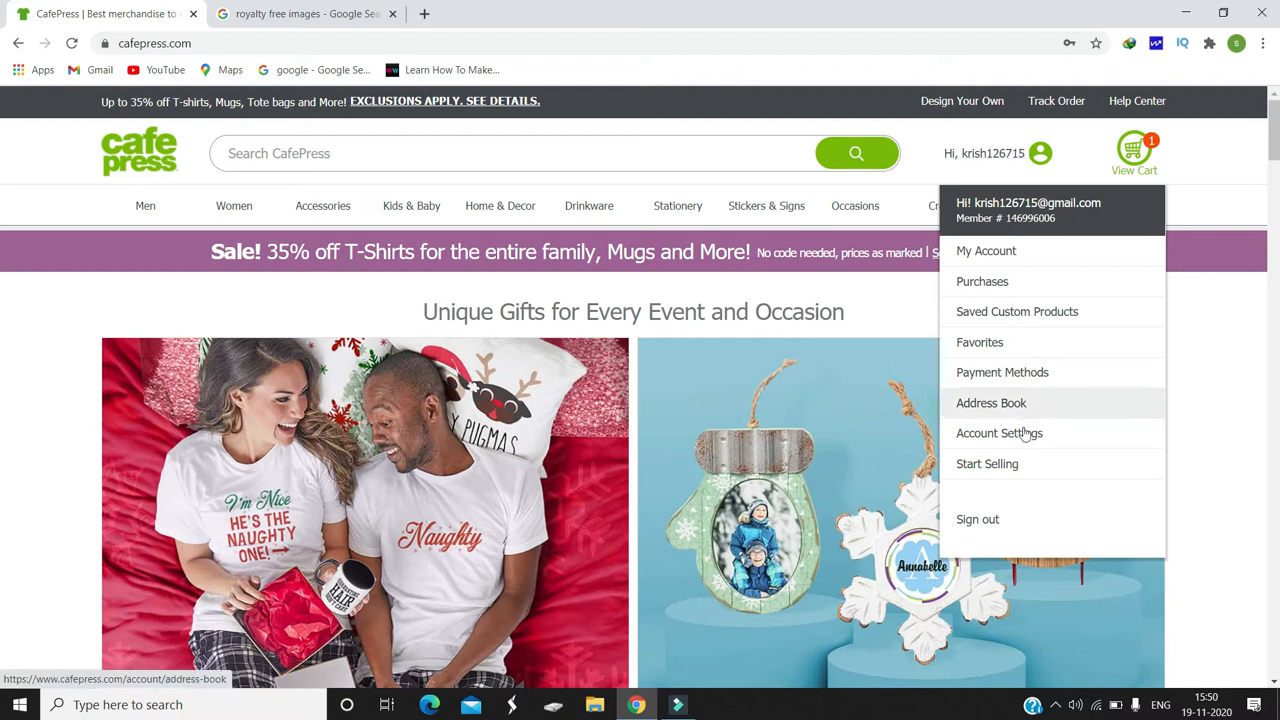
click(1022, 461)
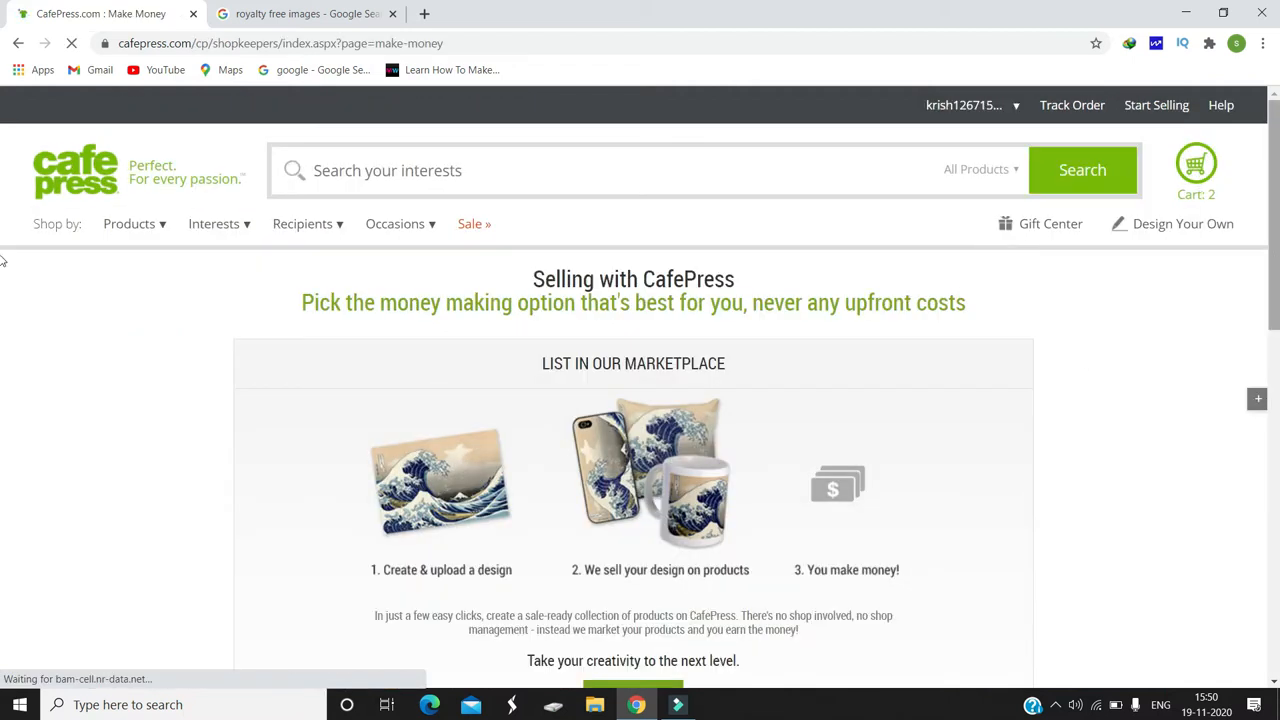
scroll(2, 330, down, 2)
scroll(2, 315, up, 1)
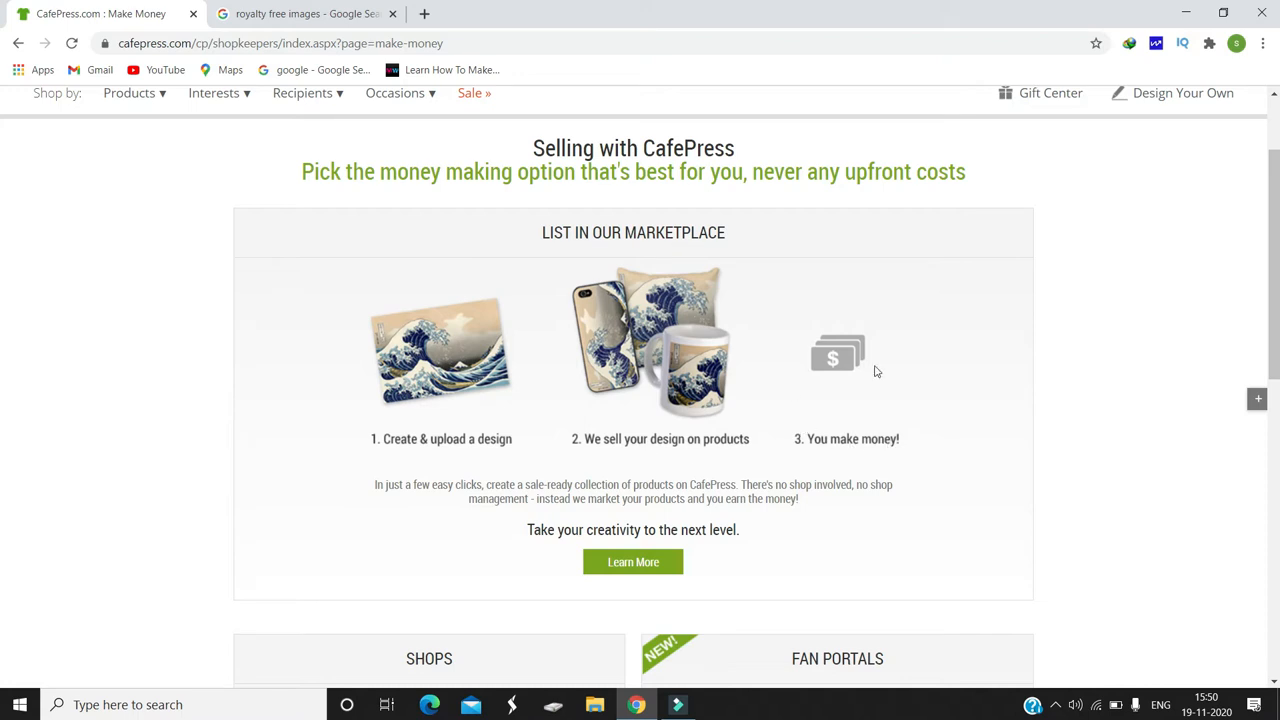
scroll(2, 300, down, 2)
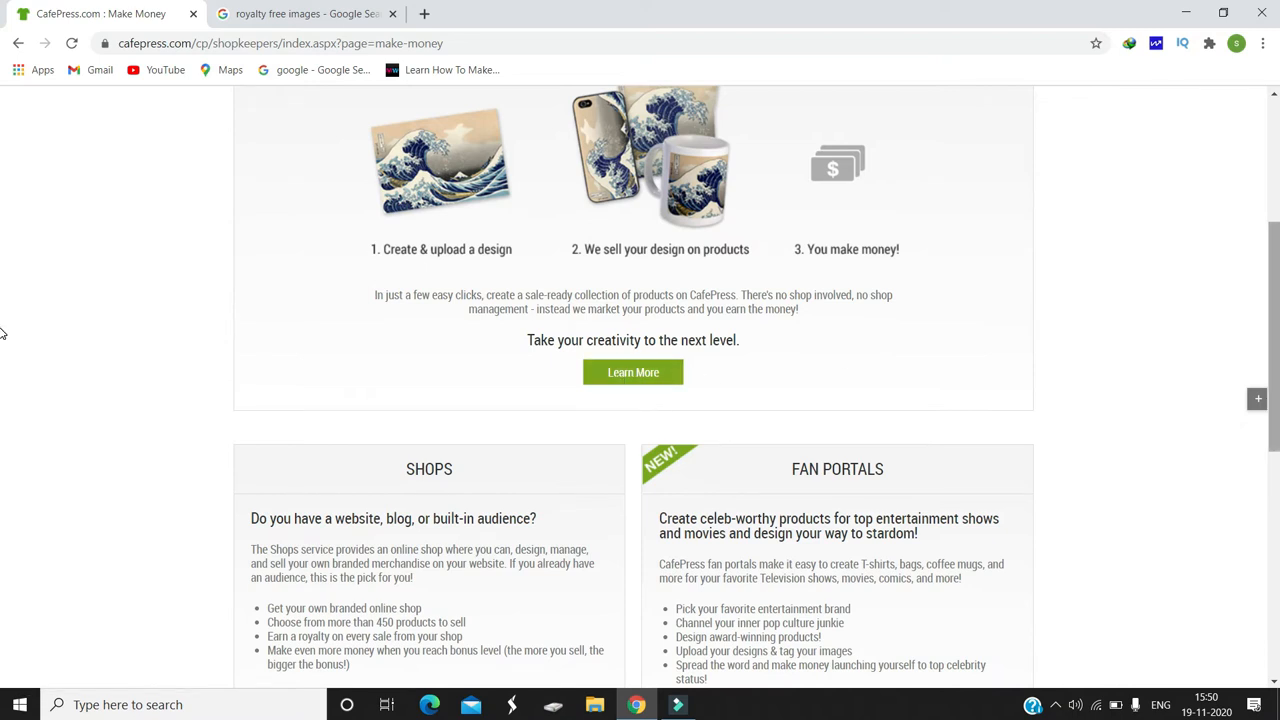
scroll(2, 330, down, 2)
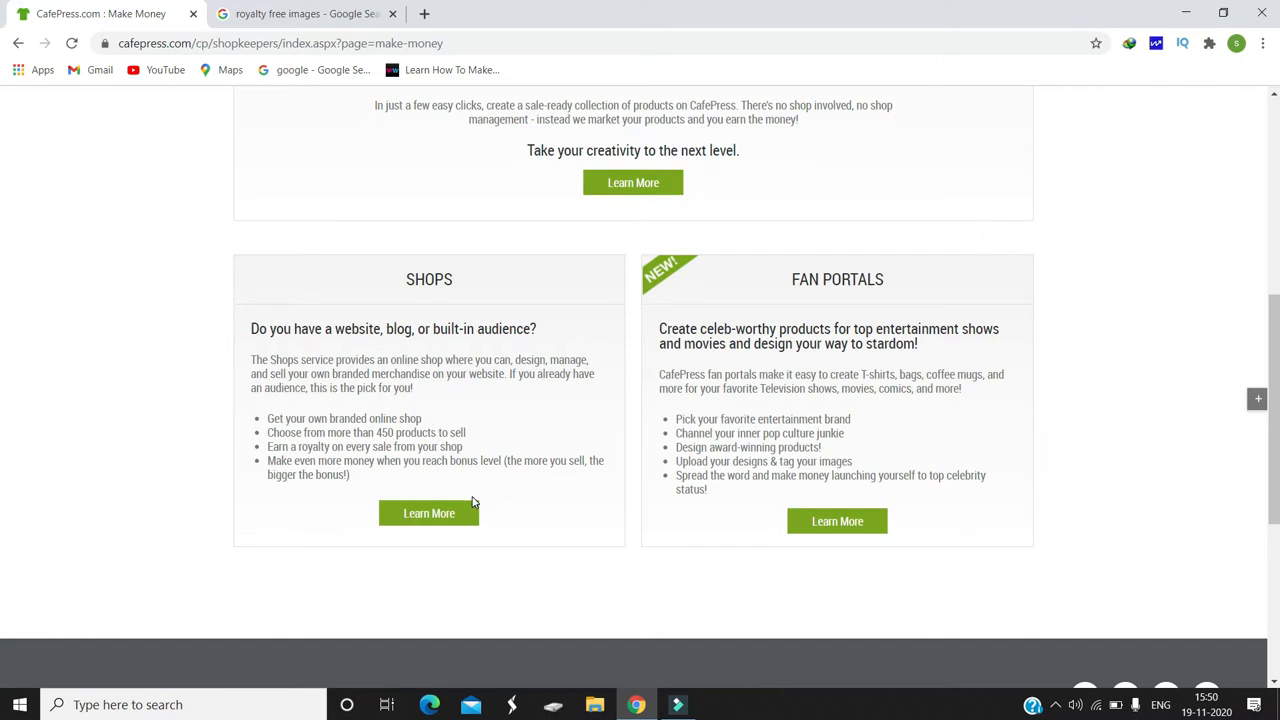
scroll(3, 400, up, 1)
scroll(2, 380, up, 1)
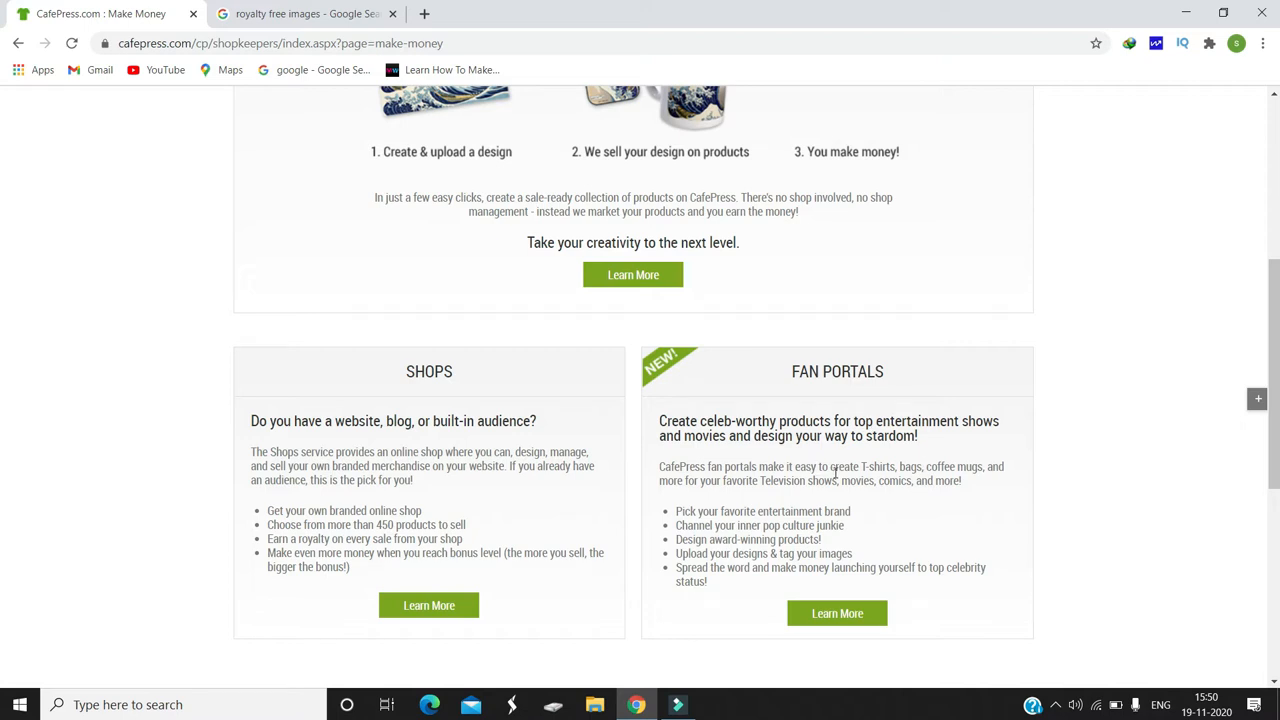
scroll(2, 300, up, 4)
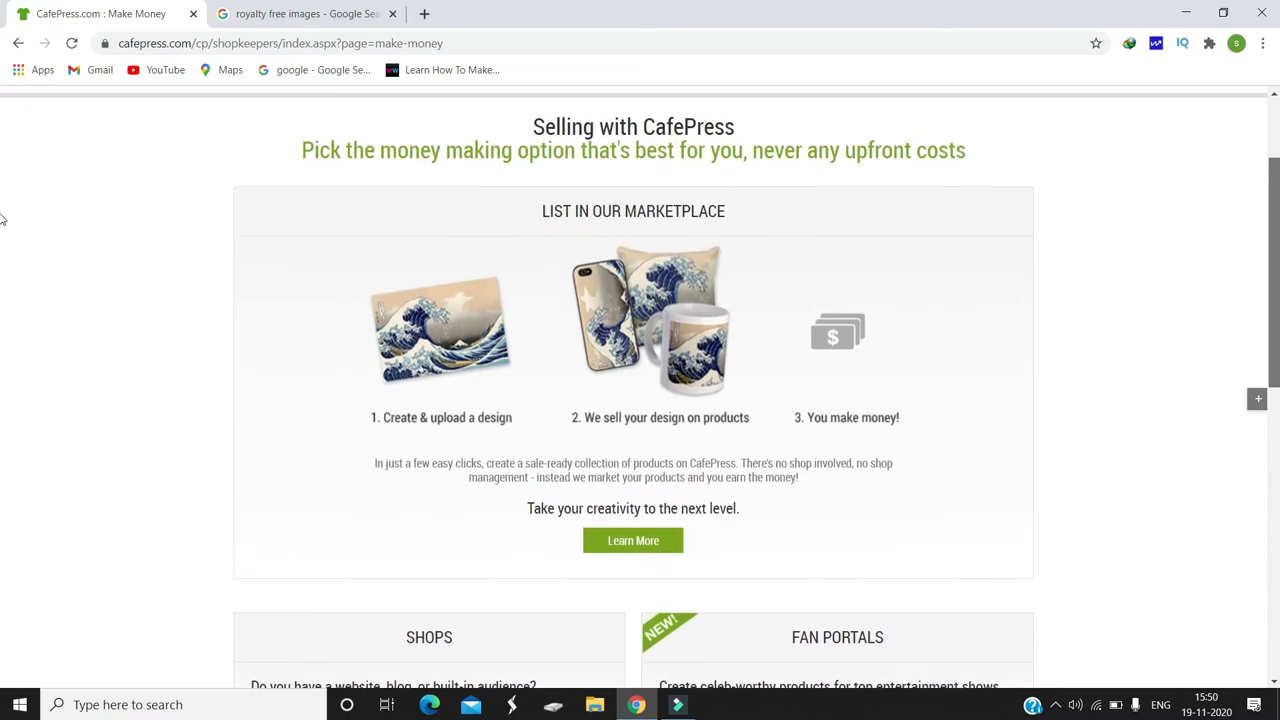
click(648, 566)
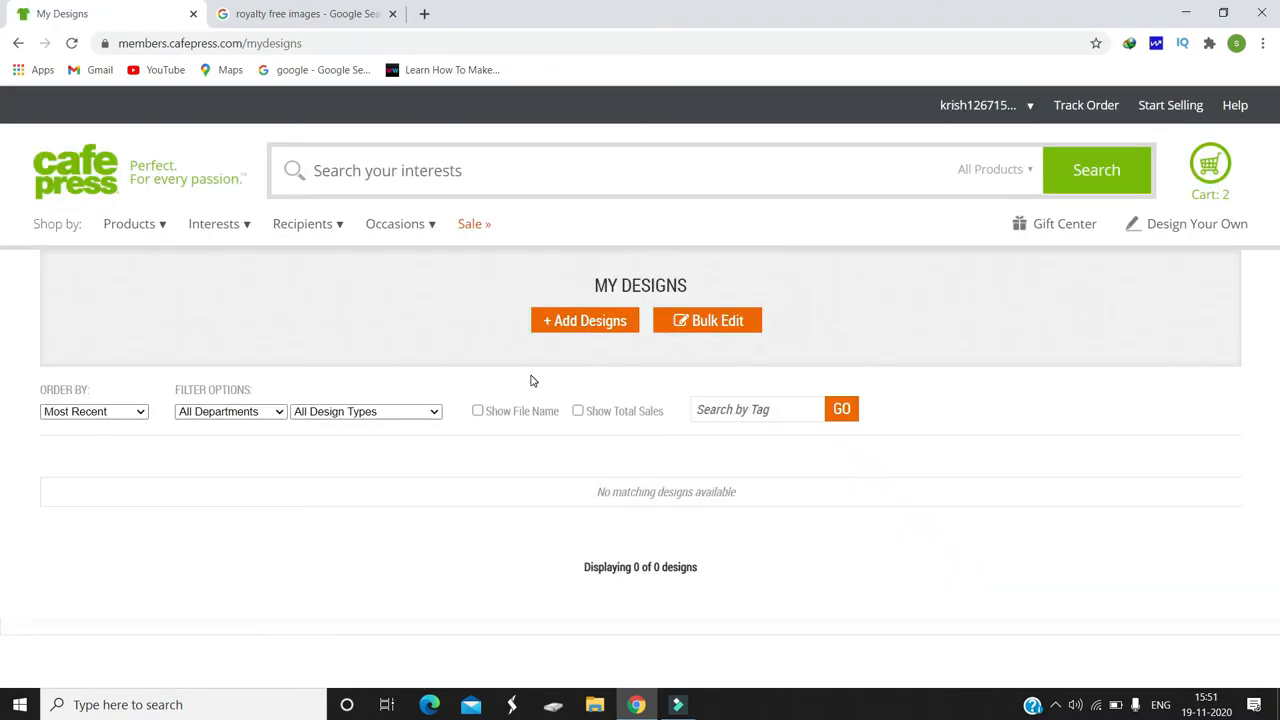
Step: Start adding designs and accept the updated CafePress User Agreement
click(598, 328)
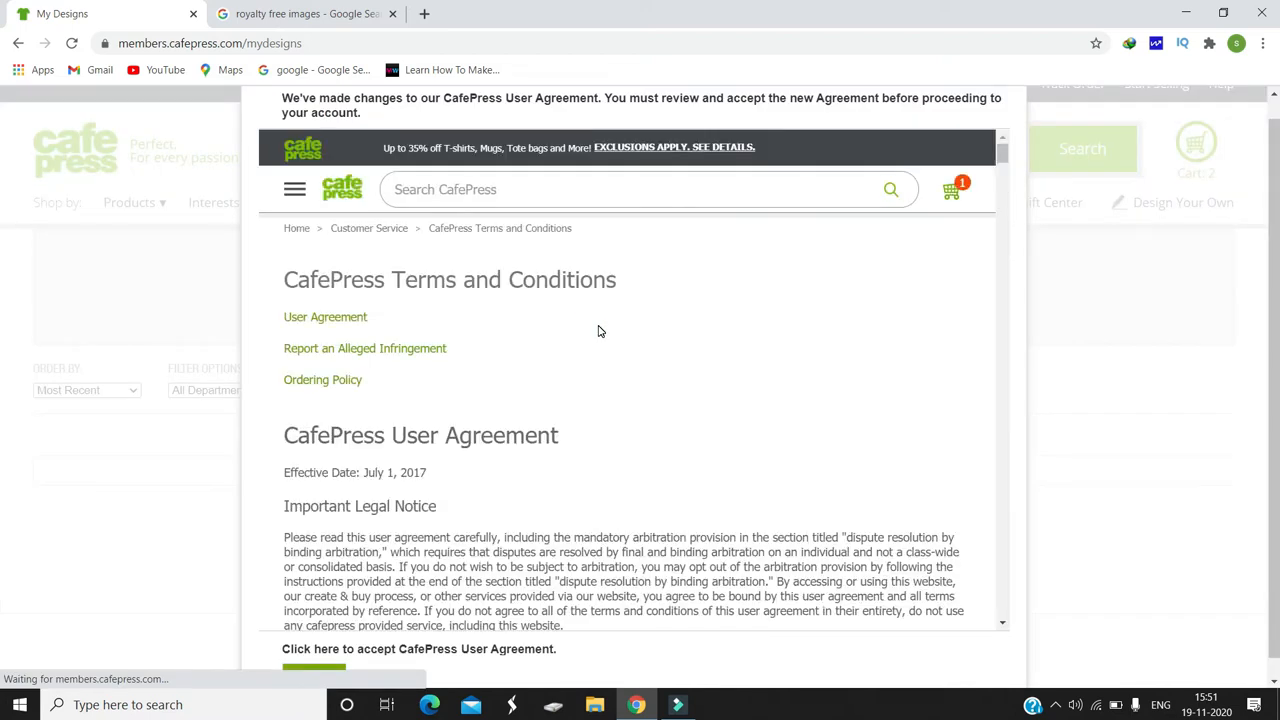
drag(1000, 150, 1002, 193)
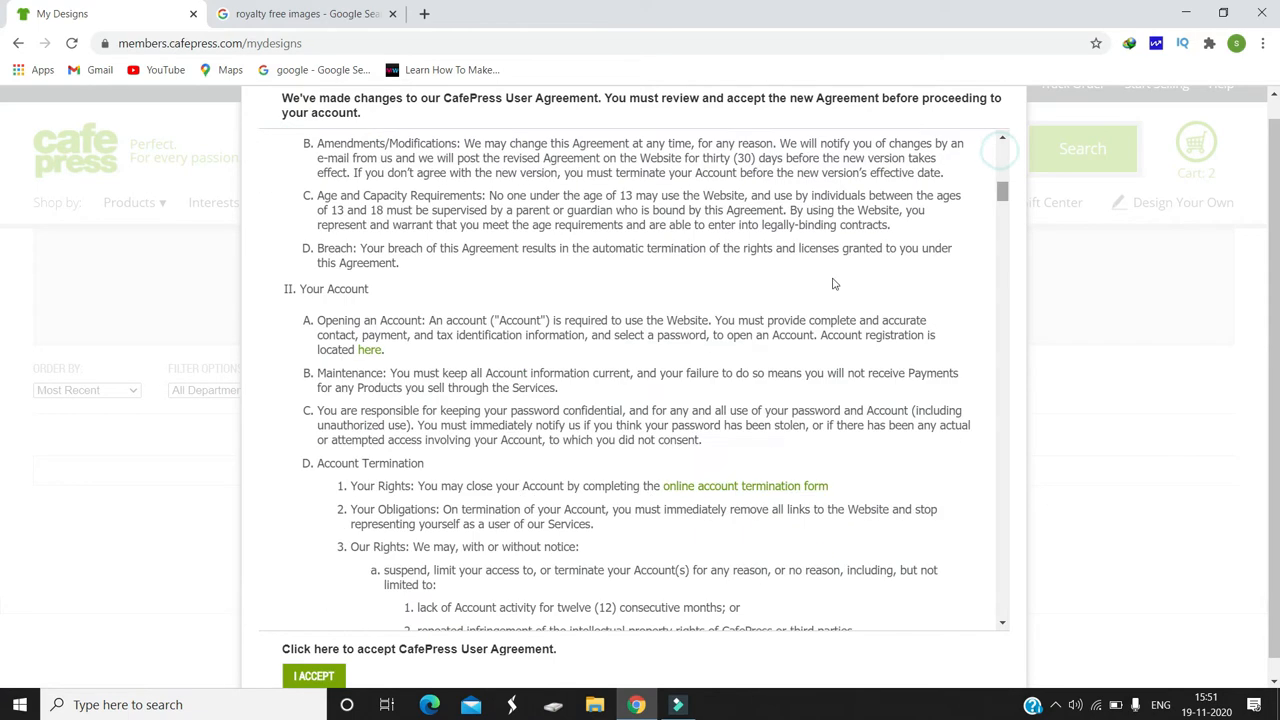
click(310, 678)
Step: Add a new design by uploading the fireworks photo from the computer
click(583, 318)
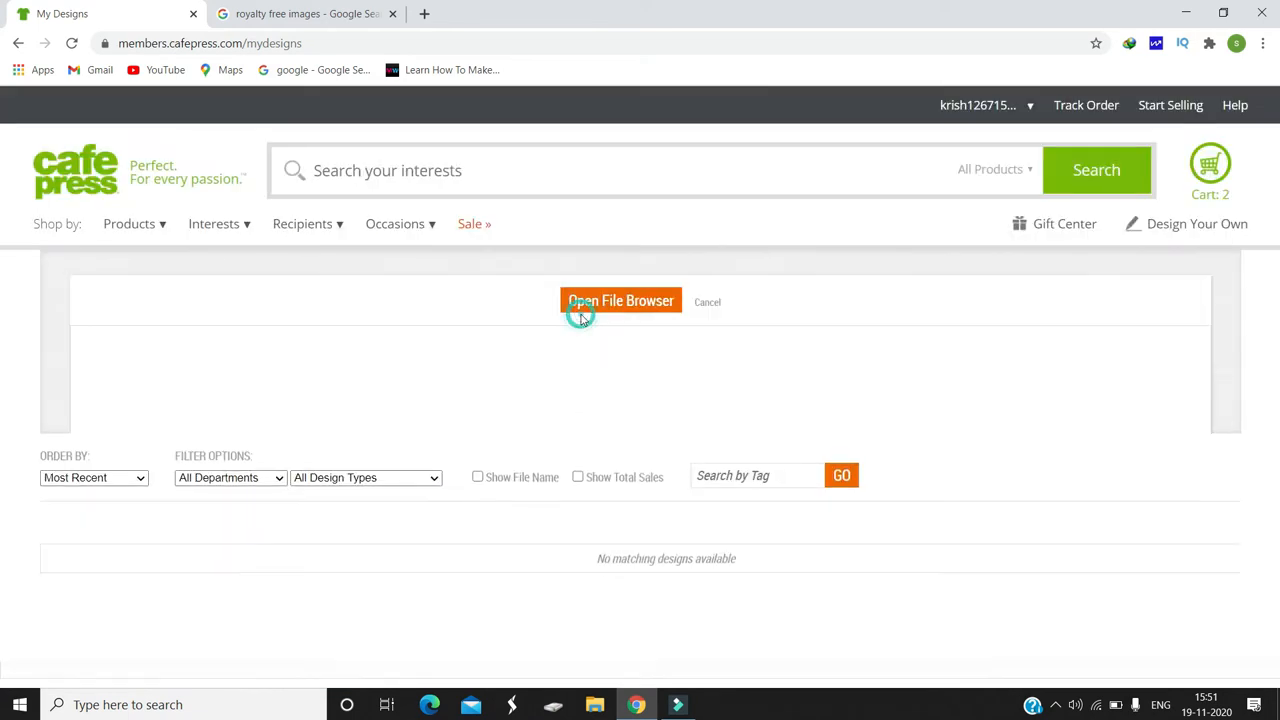
scroll(2, 388, down, 2)
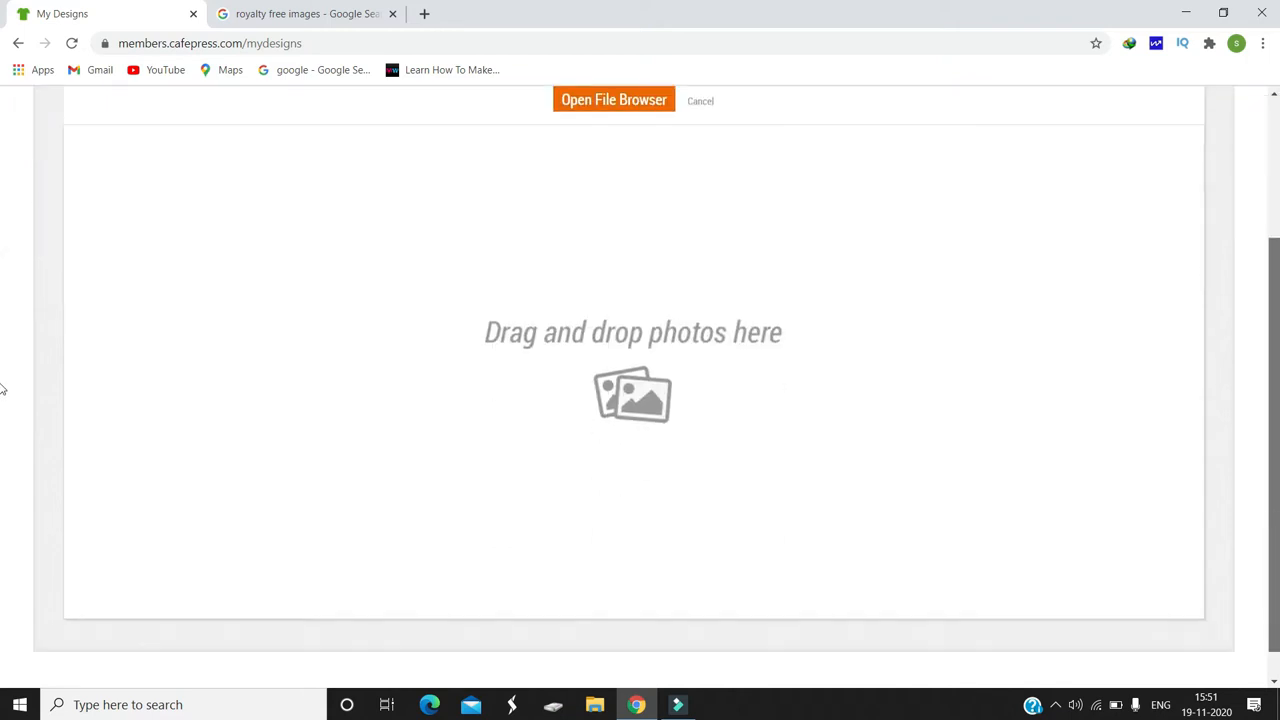
scroll(1223, 306, up, 1)
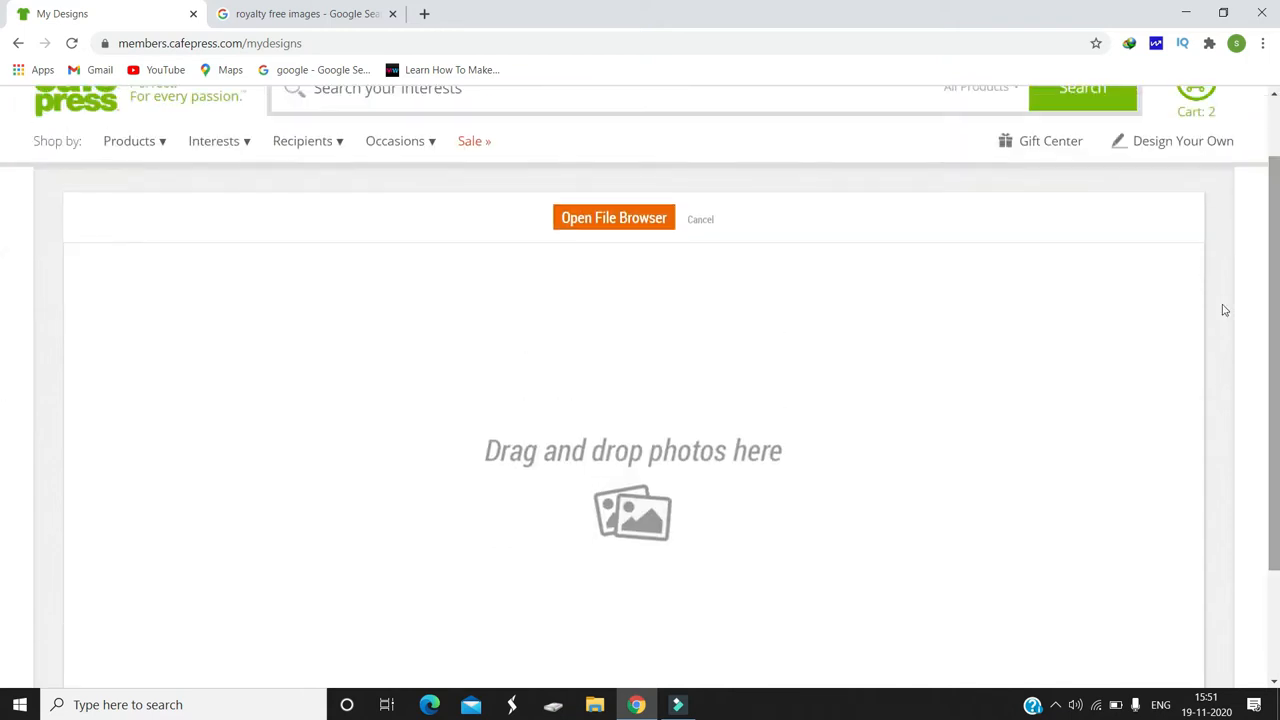
click(612, 230)
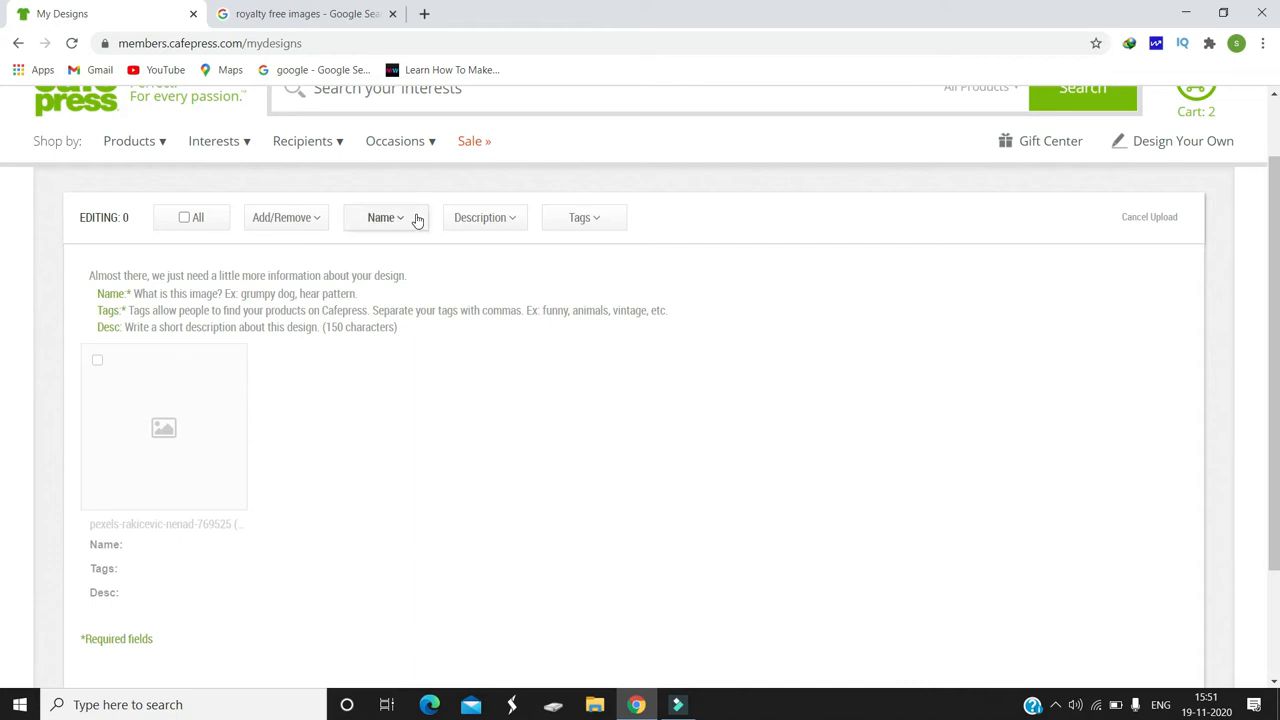
Step: Open the Pexels royalty-free images page from the Google results and look over its free photos
click(286, 8)
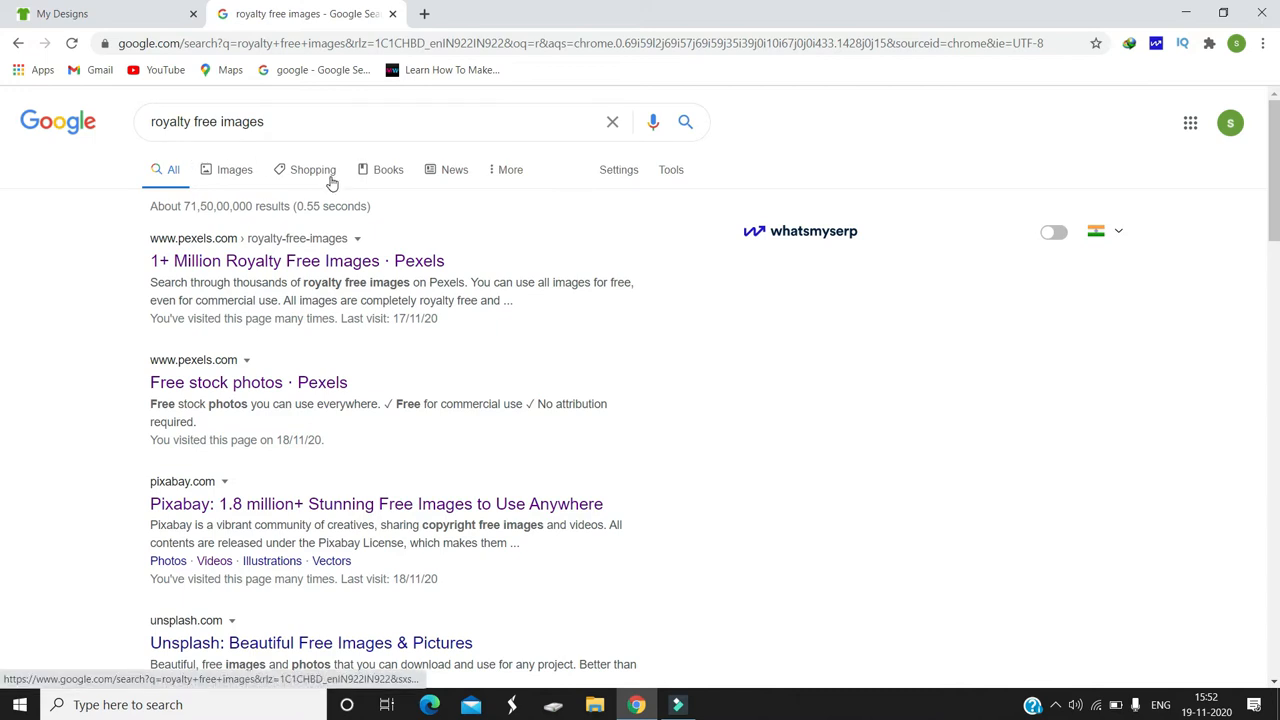
click(310, 265)
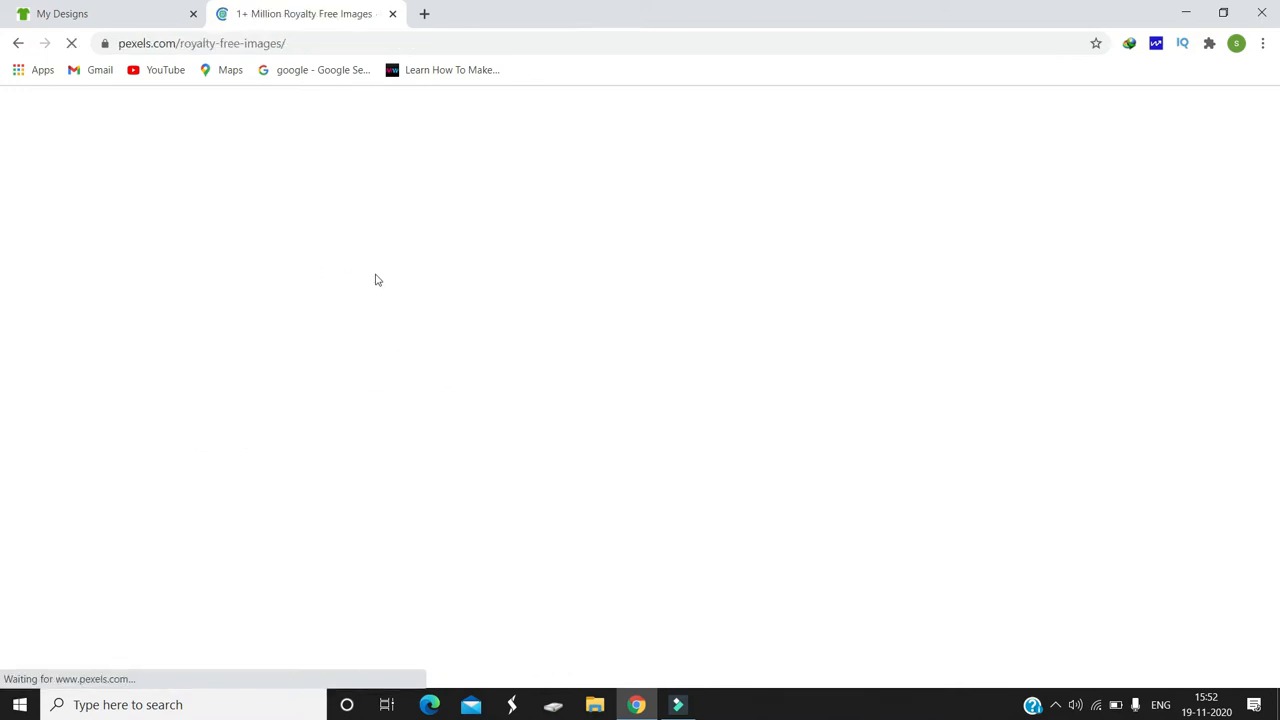
scroll(3, 150, down, 4)
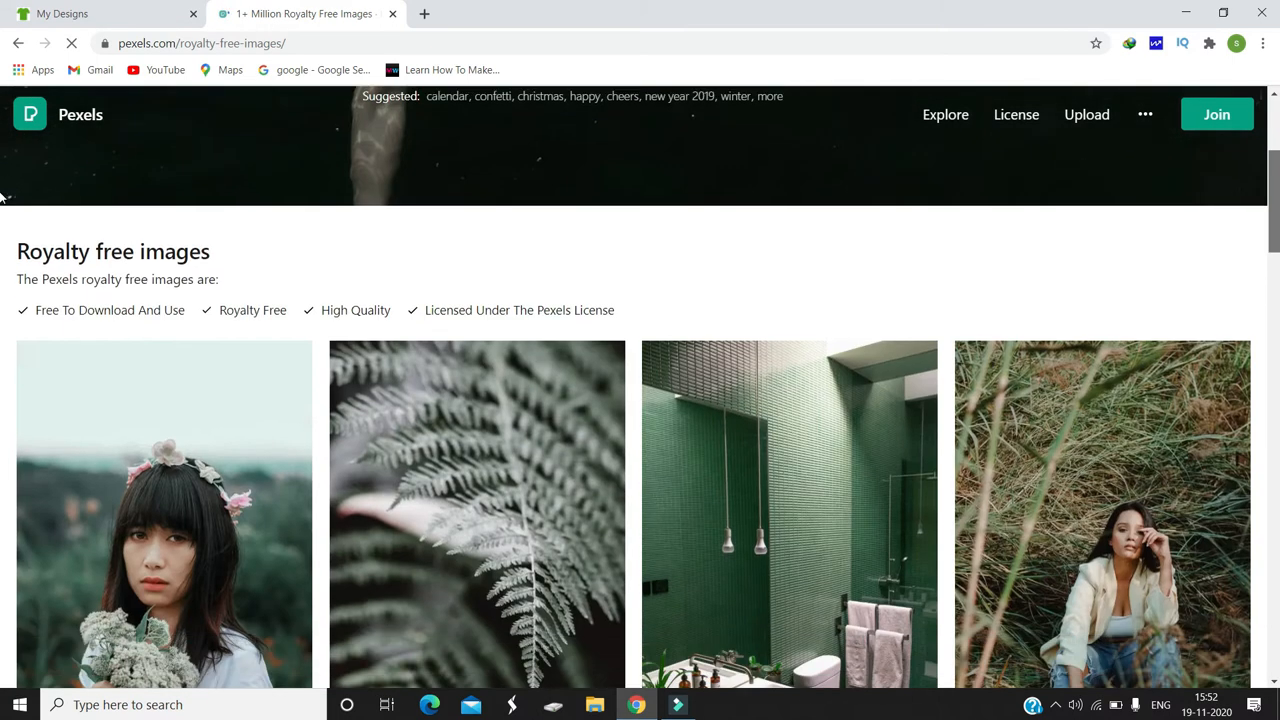
scroll(2, 218, up, 5)
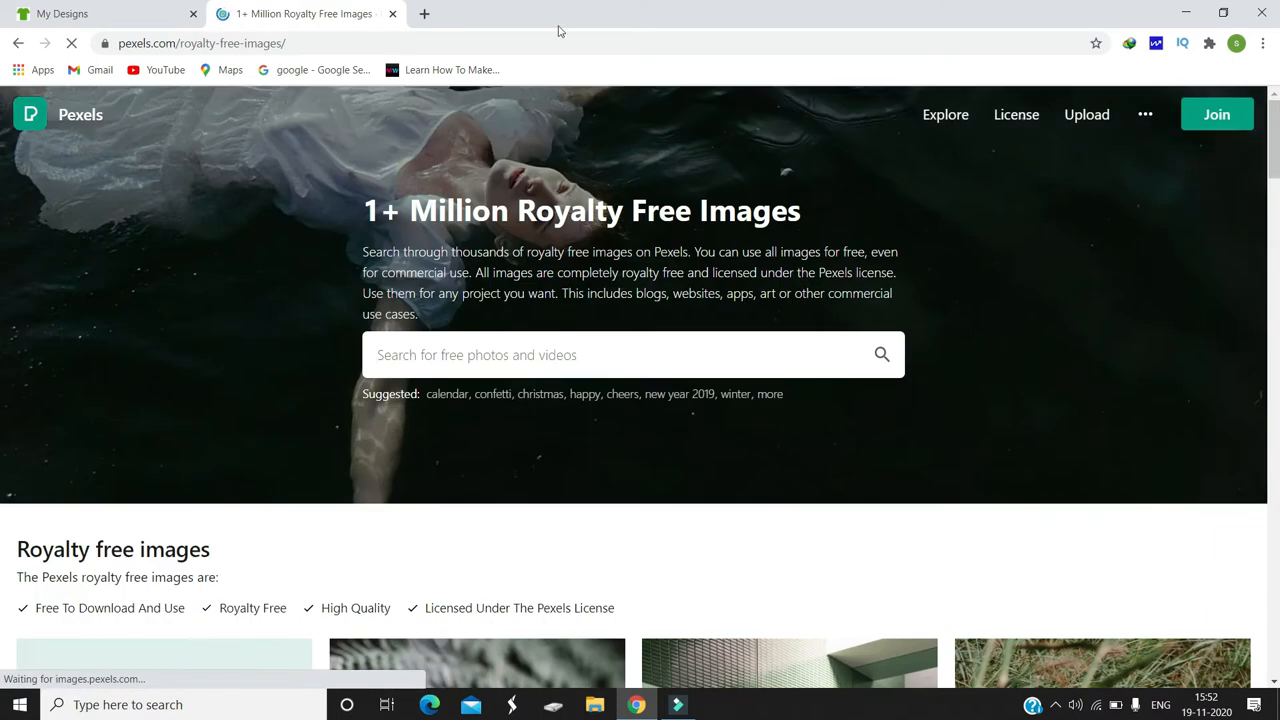
Step: Return to the uploaded fireworks design on CafePress and name it "Crackers"
click(137, 10)
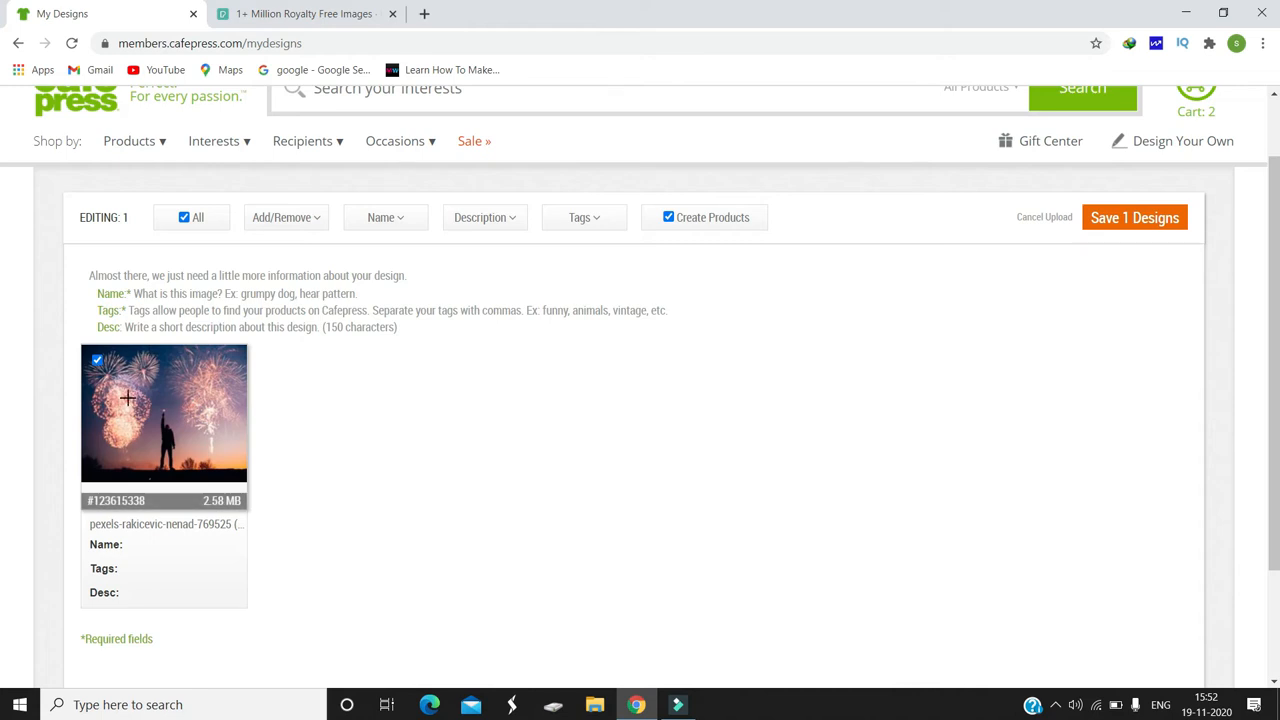
click(134, 549)
text(Crackers)
key(Return)
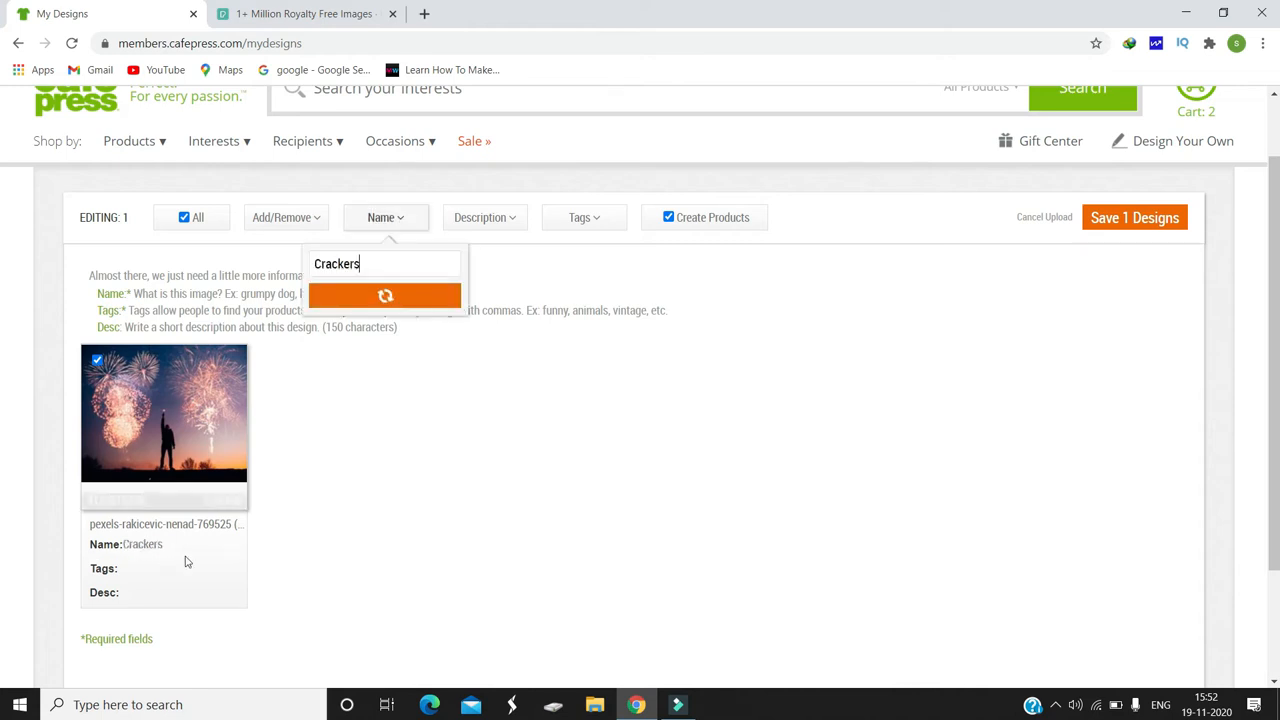
Step: Tag the fireworks design with "firework" and "crackers"
click(128, 573)
text(firework, crackers)
key(Return)
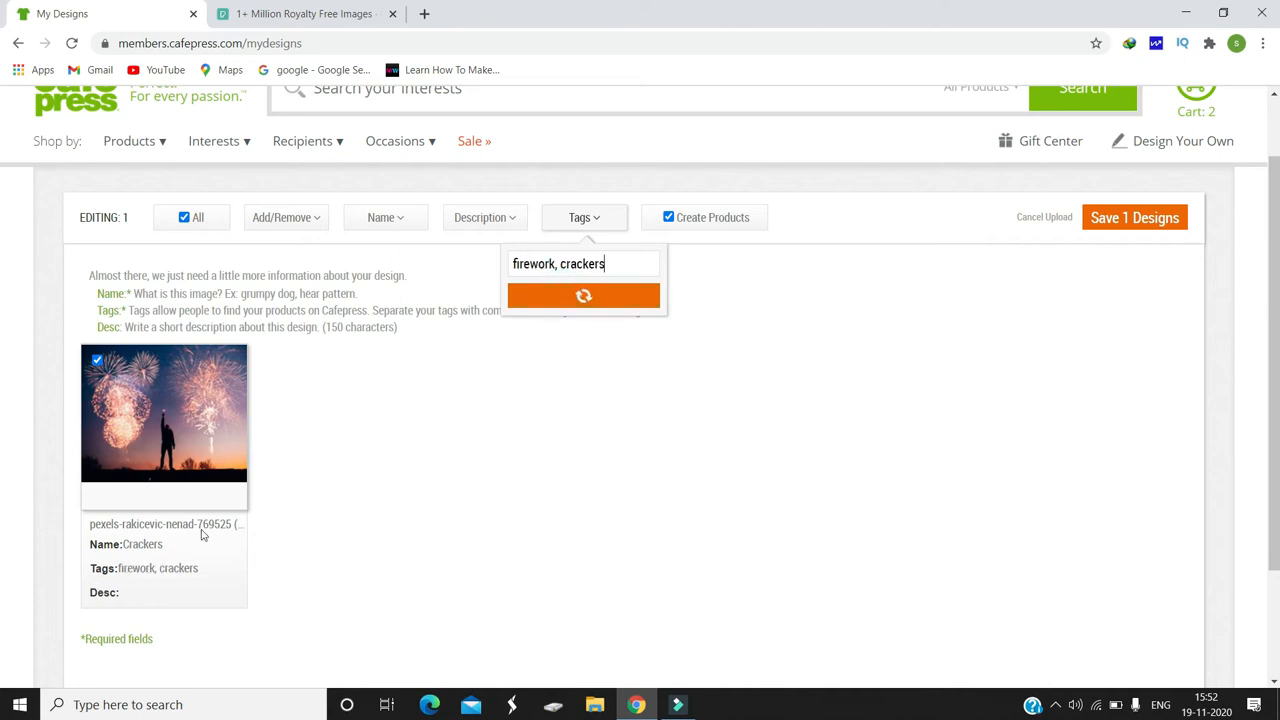
Step: Set the fireworks design's description to "Beautiful fireworks" and save the description
click(136, 597)
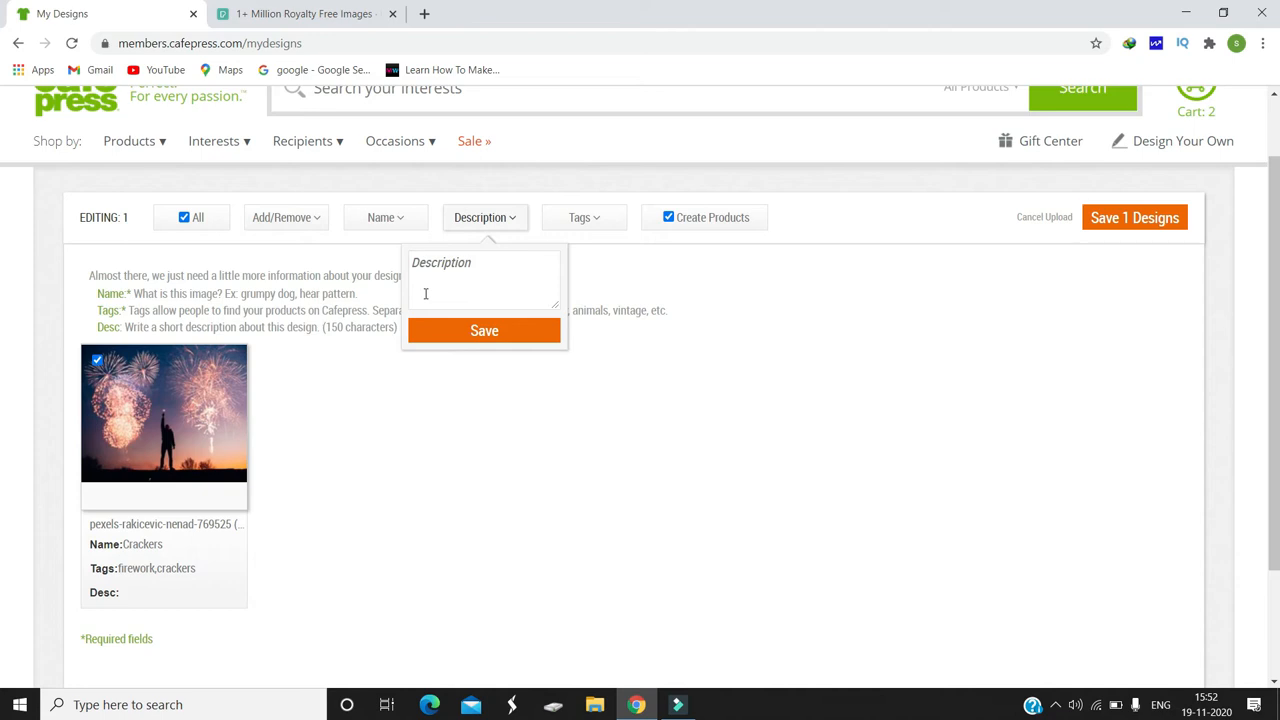
text(Beautiful fireworks)
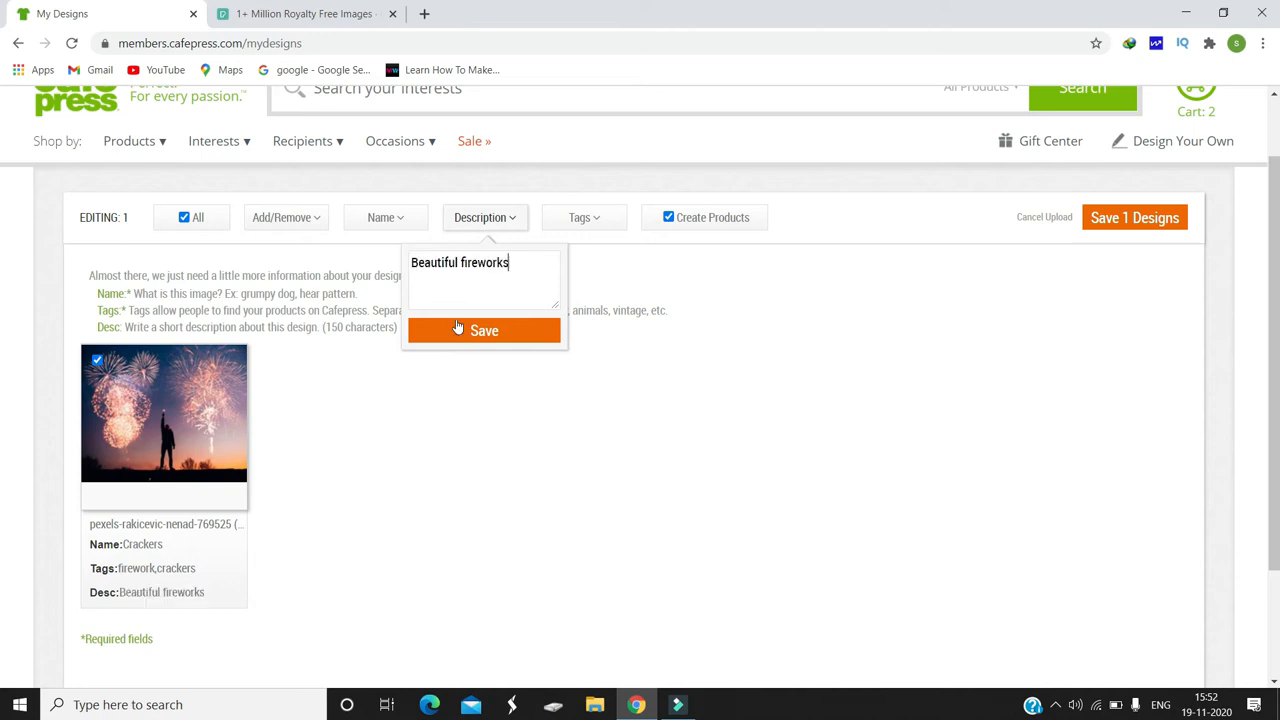
click(460, 331)
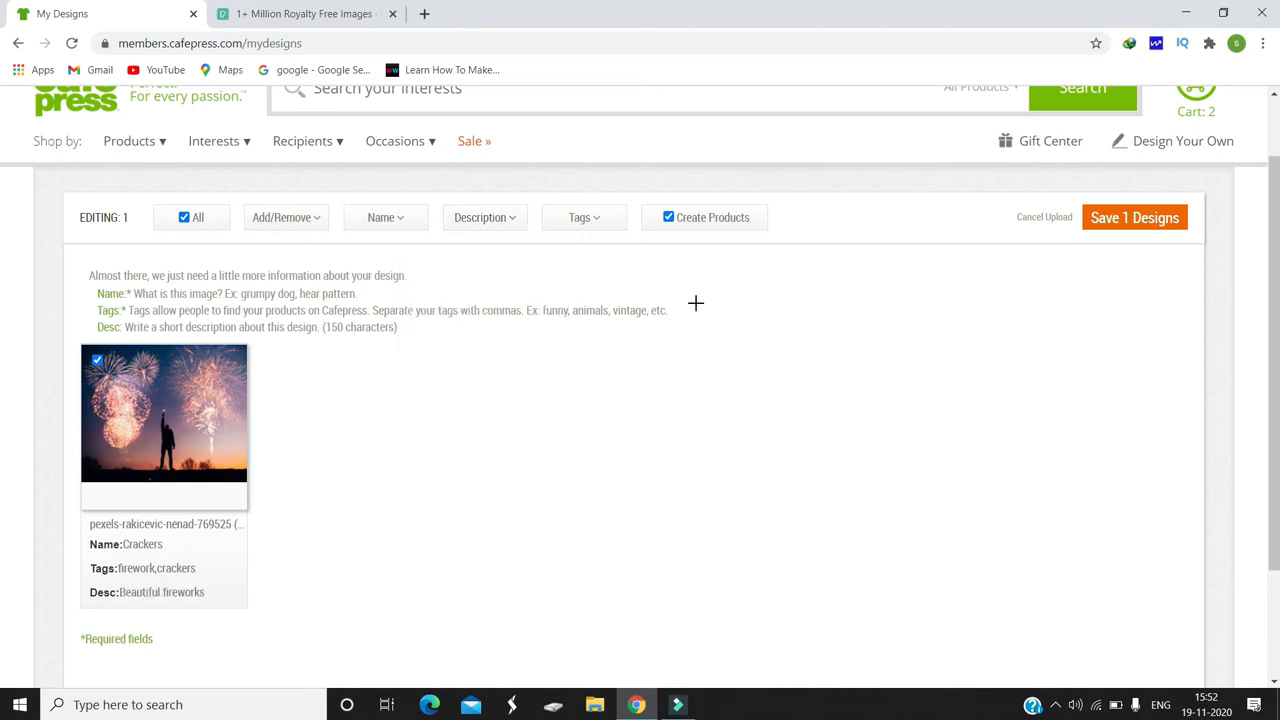
Step: Save the uploaded fireworks design and open "Crackers" for editing from My Designs
scroll(1222, 314, up, 1)
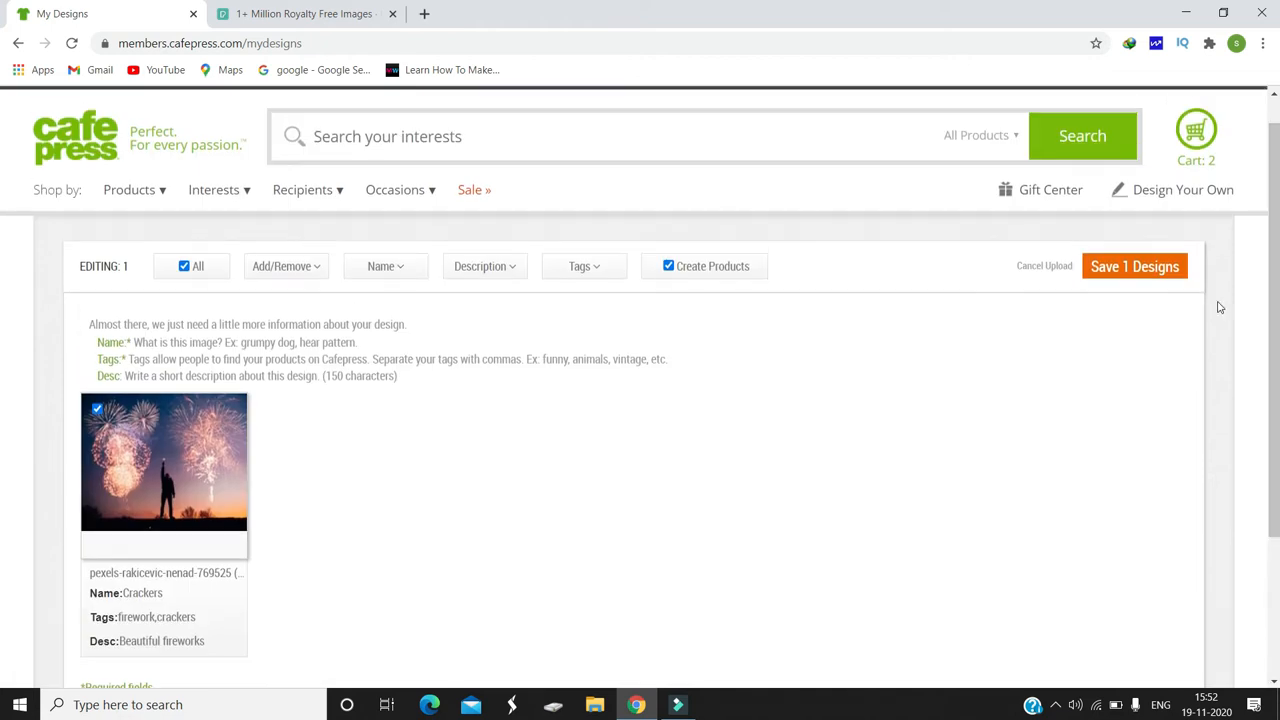
click(1141, 275)
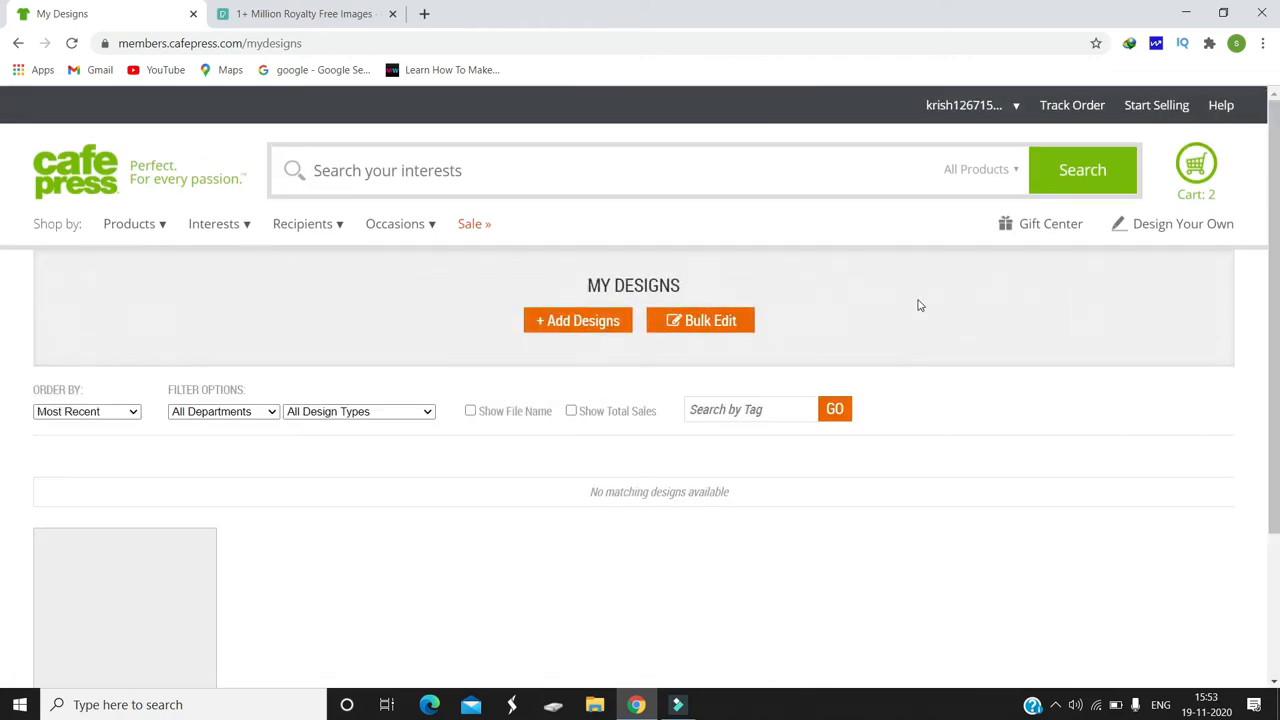
scroll(3, 300, down, 4)
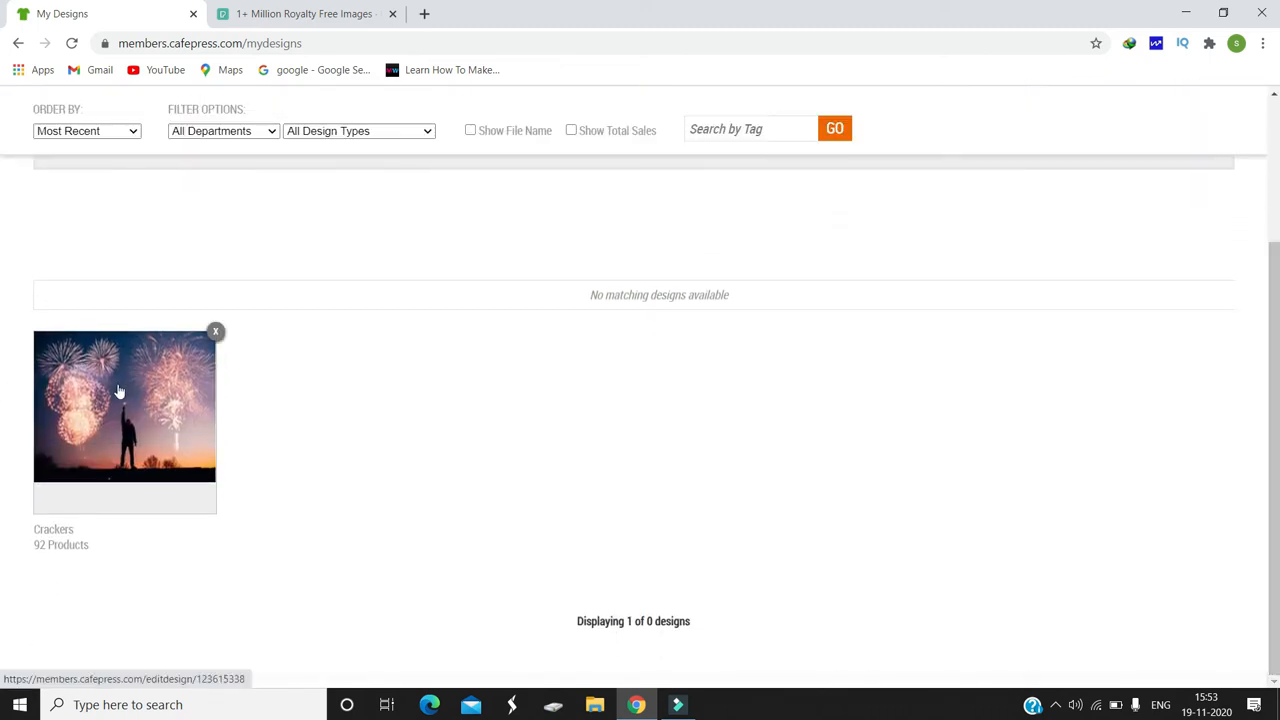
click(118, 423)
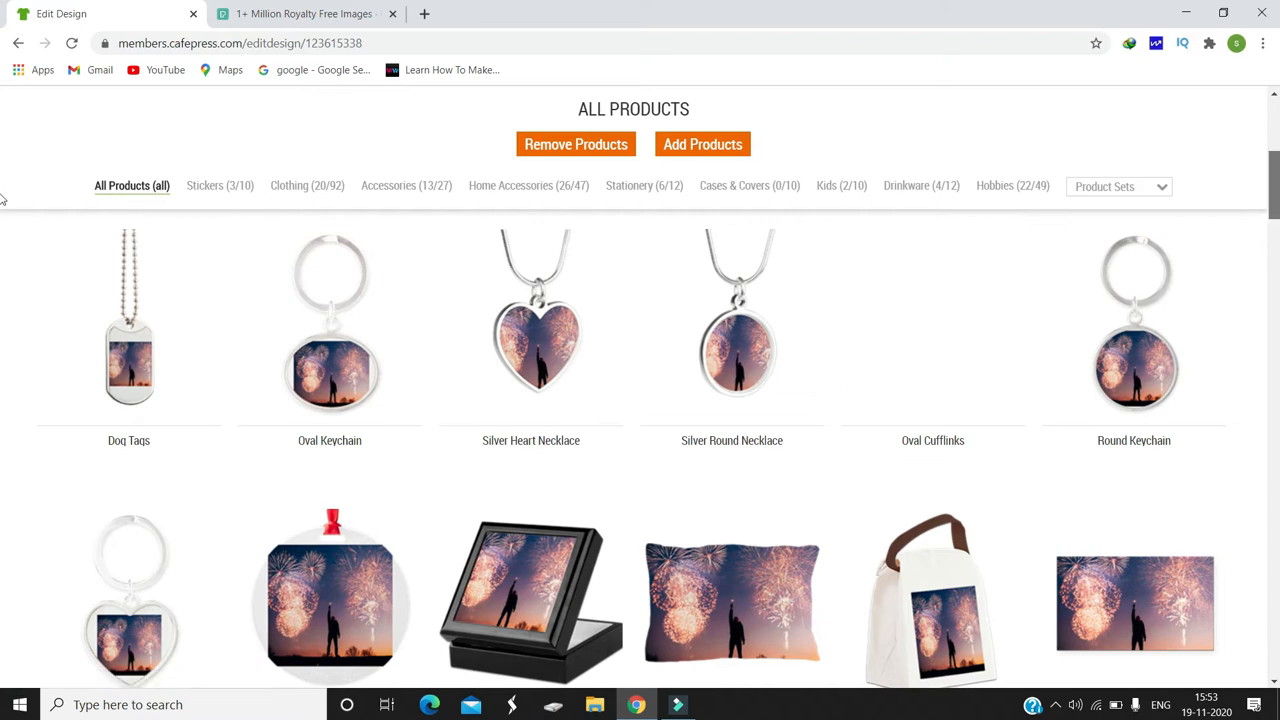
Step: Look over the products that carry the fireworks design, from jewelry and keychains to the pillow case and bags
scroll(3, 205, down, 5)
scroll(6, 194, up, 6)
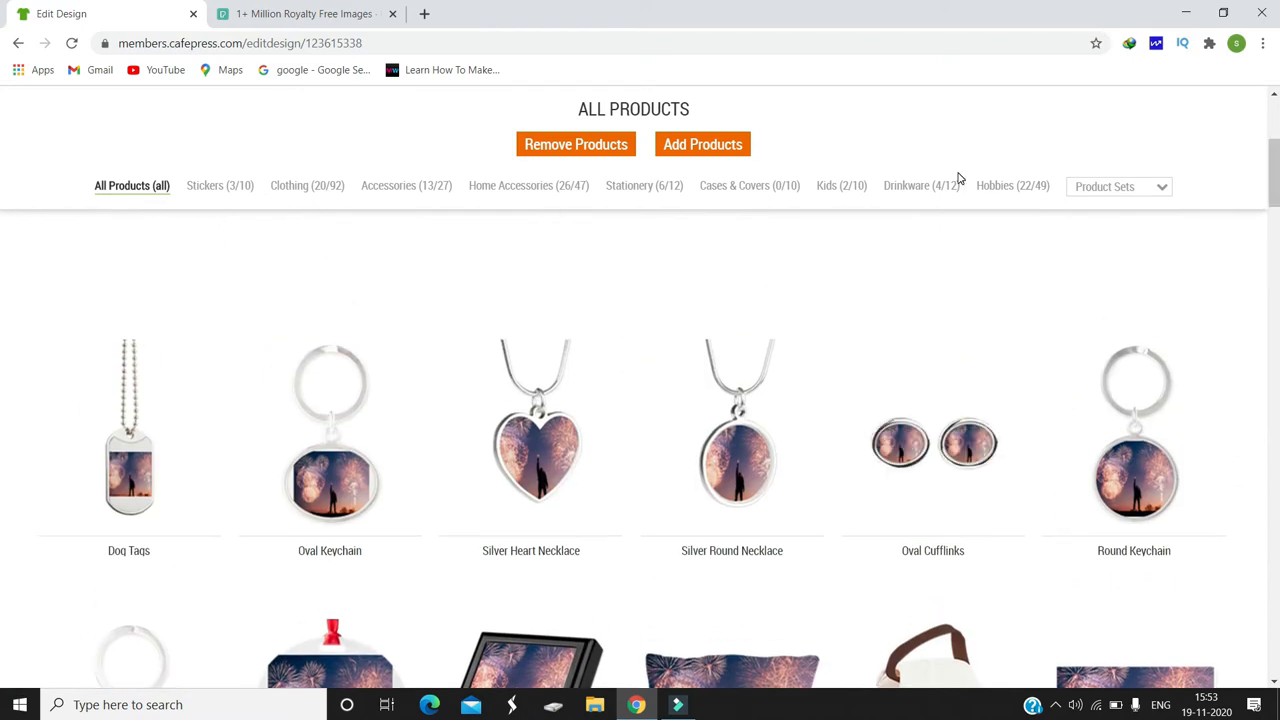
scroll(3, 160, up, 5)
scroll(3, 122, down, 4)
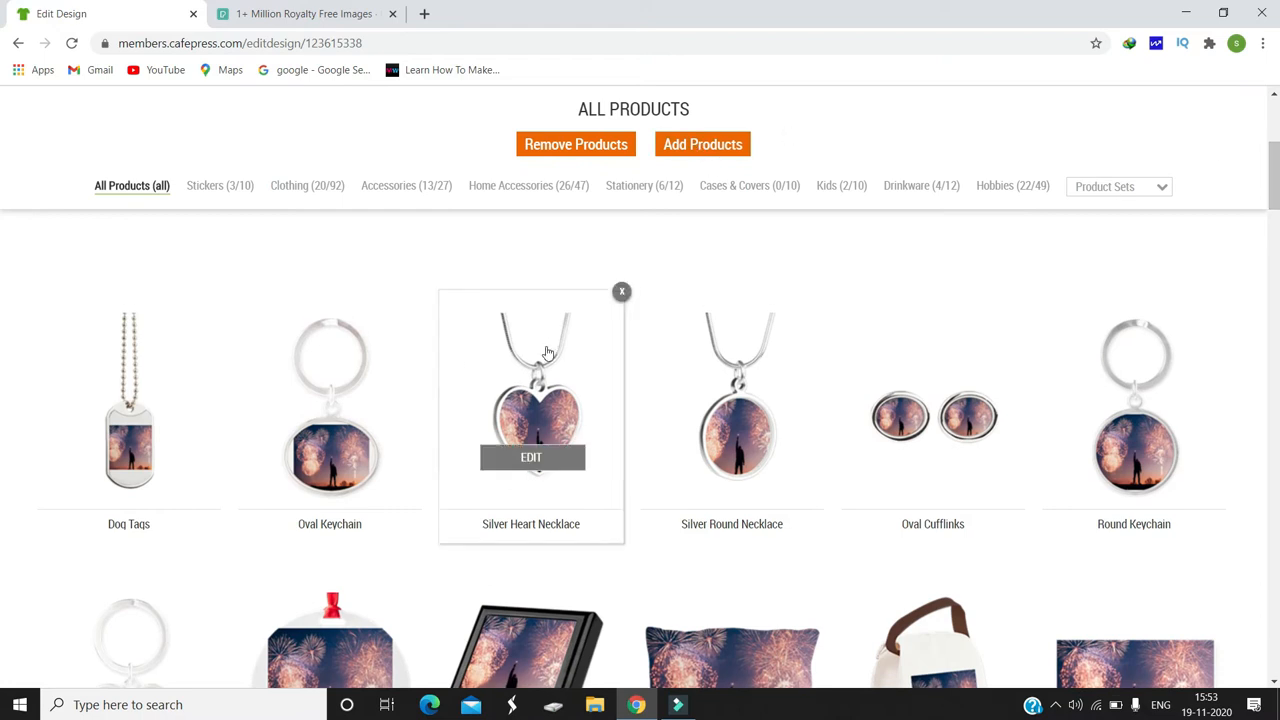
mouse_move(621, 295)
mouse_move(1277, 169)
mouse_down()
mouse_move(1278, 224)
mouse_move(1278, 172)
mouse_up()
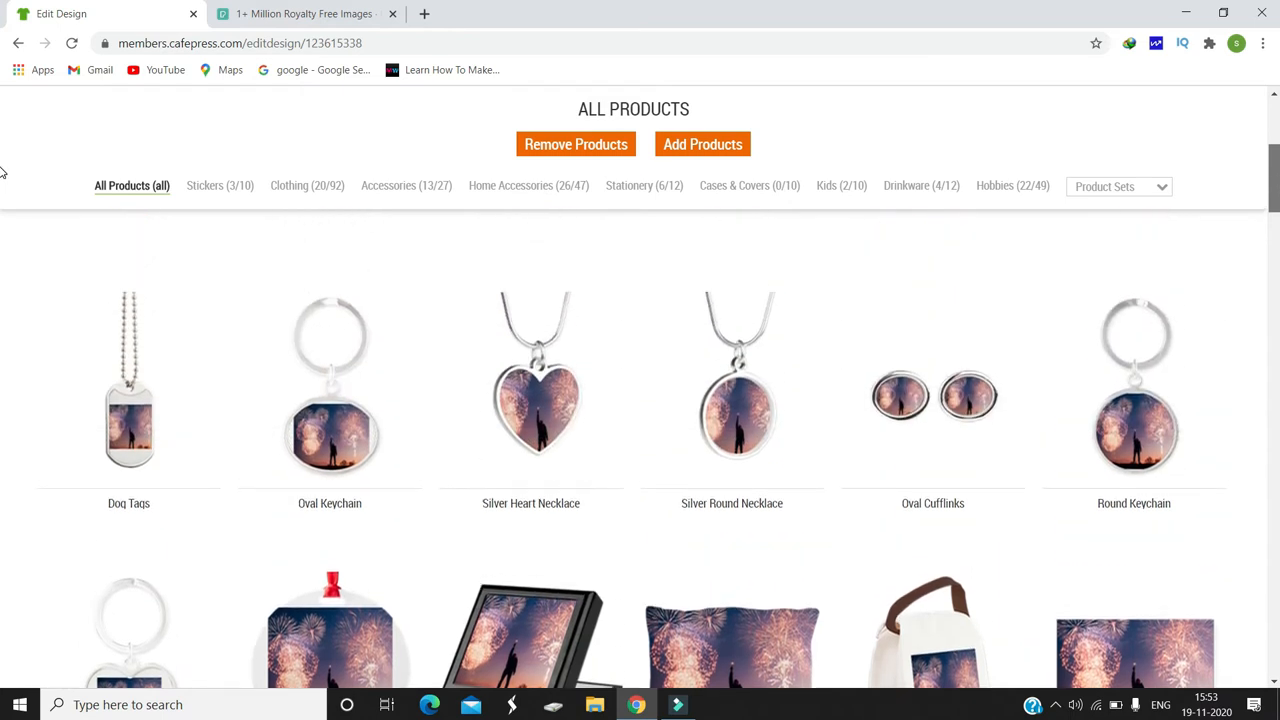
scroll(2, 185, down, 3)
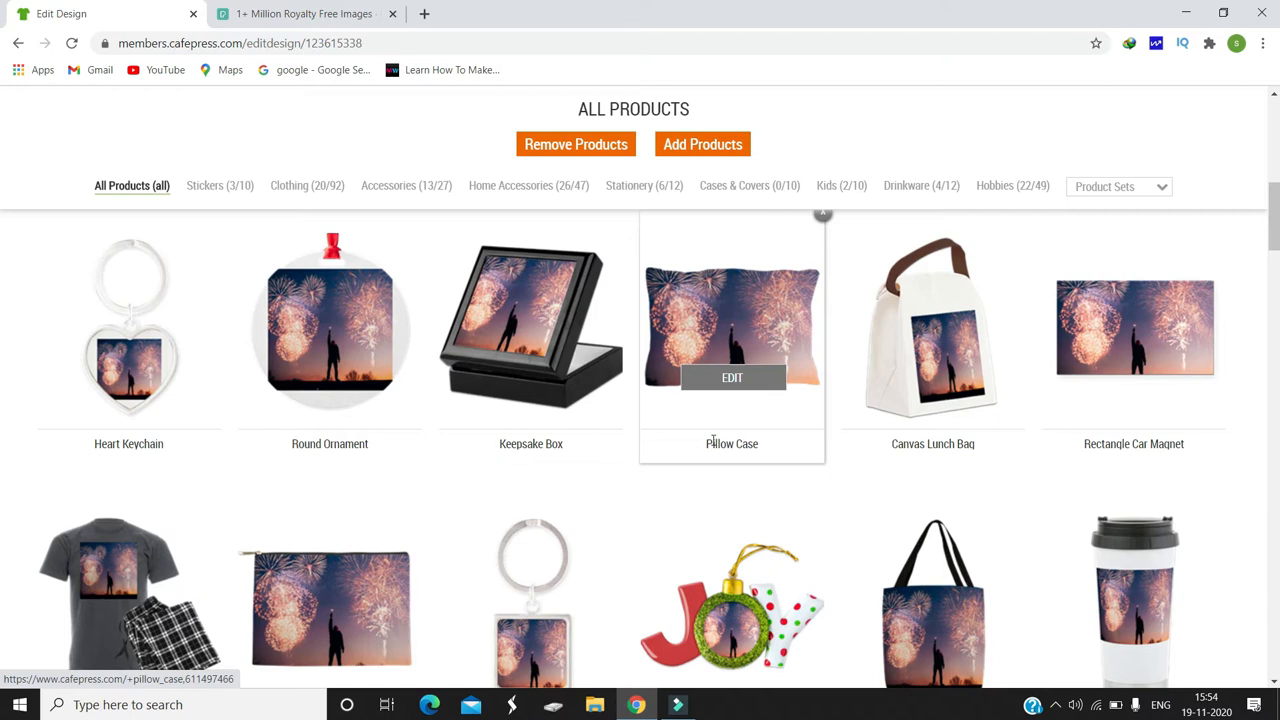
Step: Open the Pillow Case product for editing, try Fit mode, return to Fill mode, and set the design's scale to 78
click(745, 374)
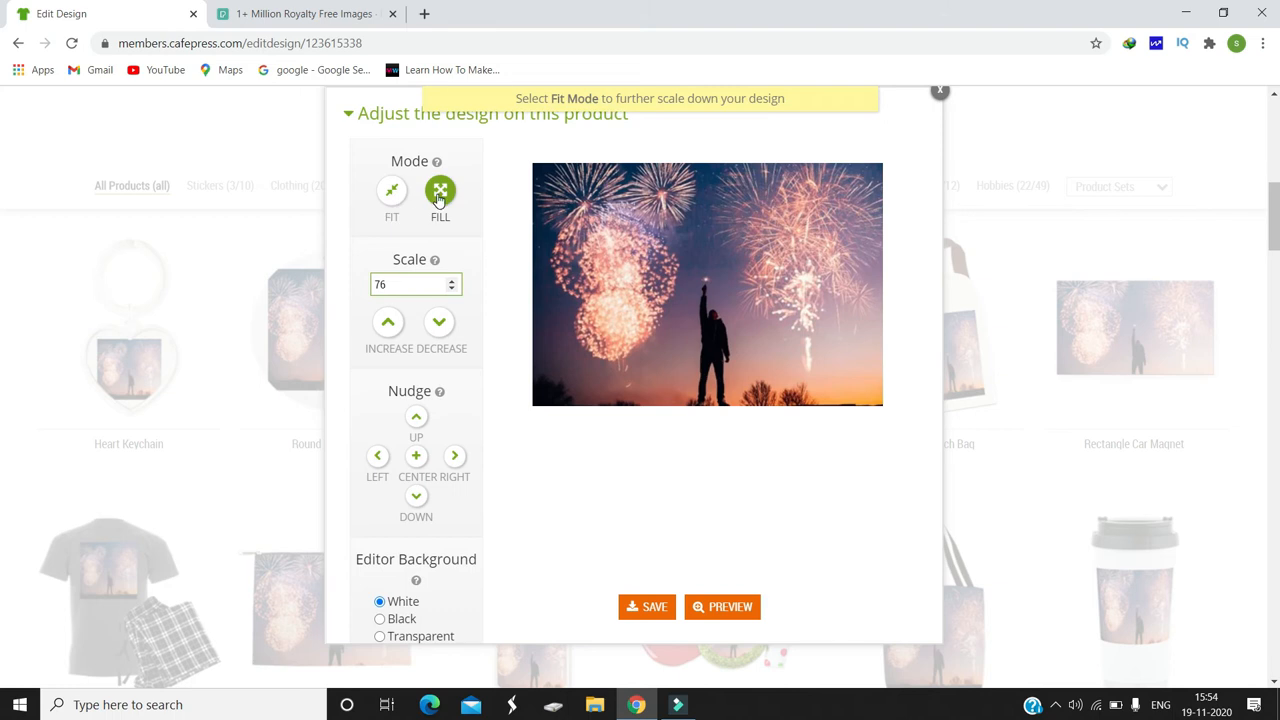
click(391, 193)
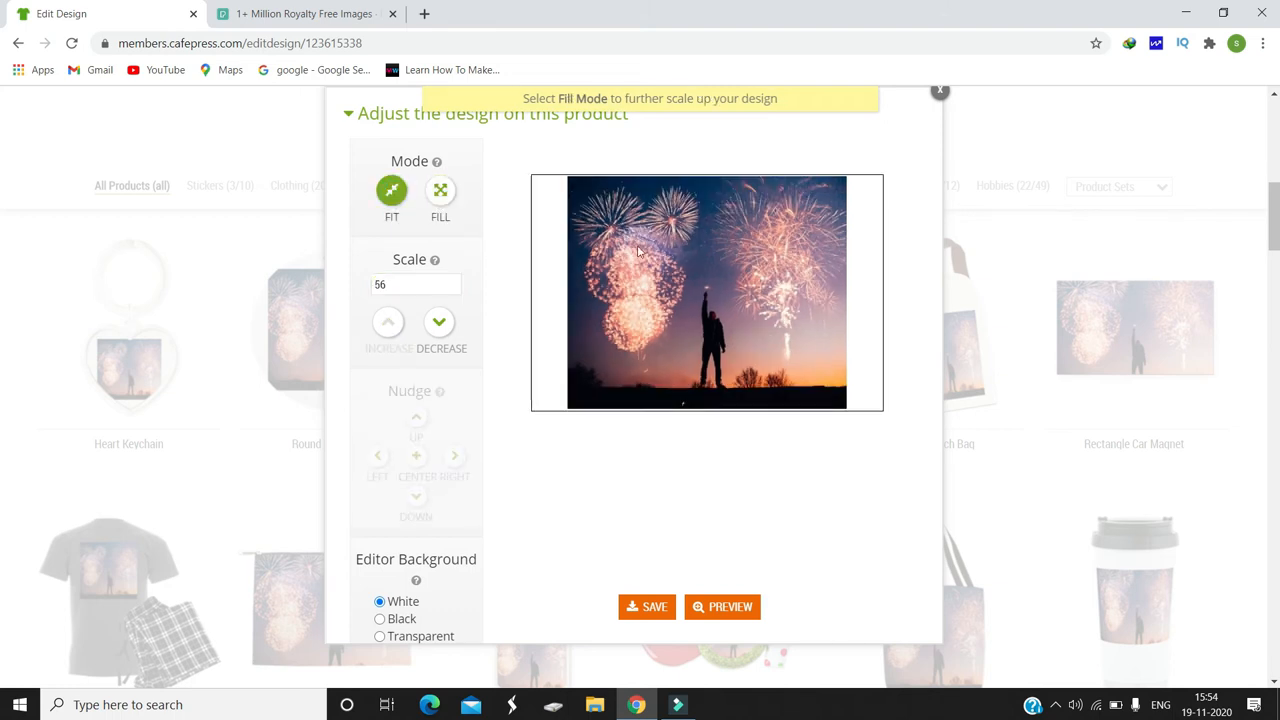
click(443, 193)
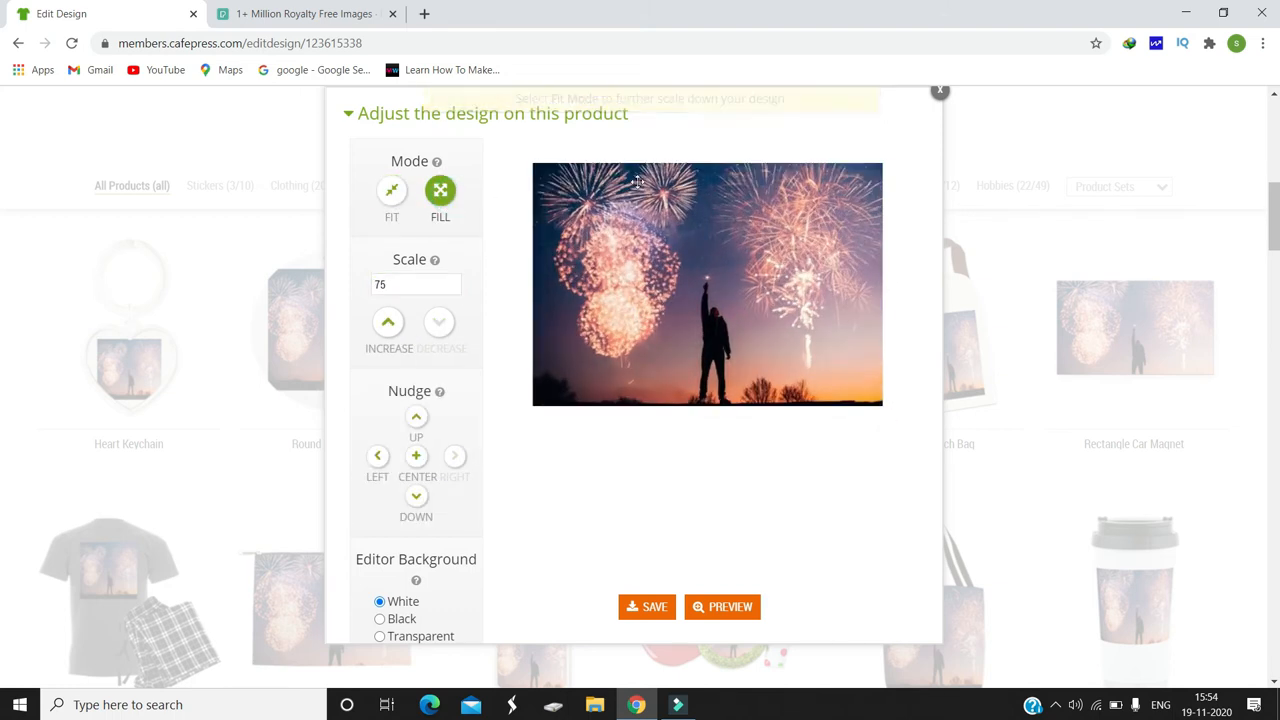
click(386, 324)
click(443, 318)
Step: Try nudging the pillow case design up, down, left and right, and switch the editor background to Black and back to White
click(417, 414)
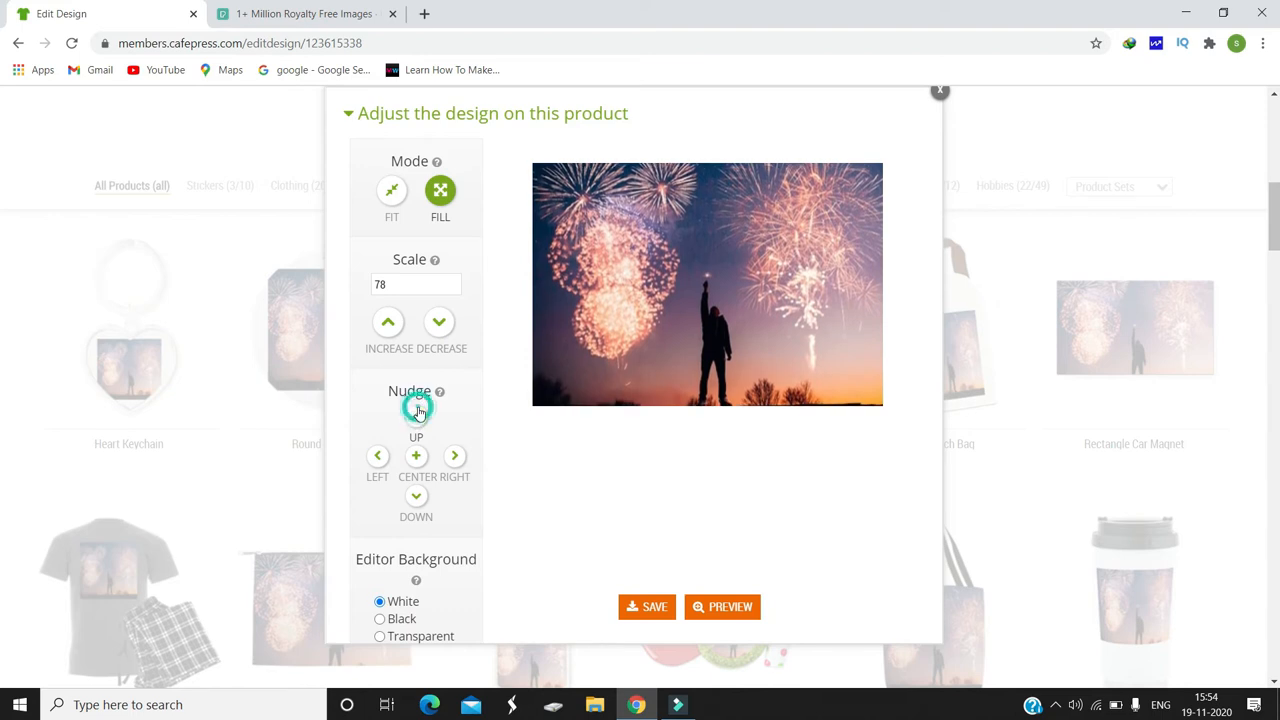
click(416, 497)
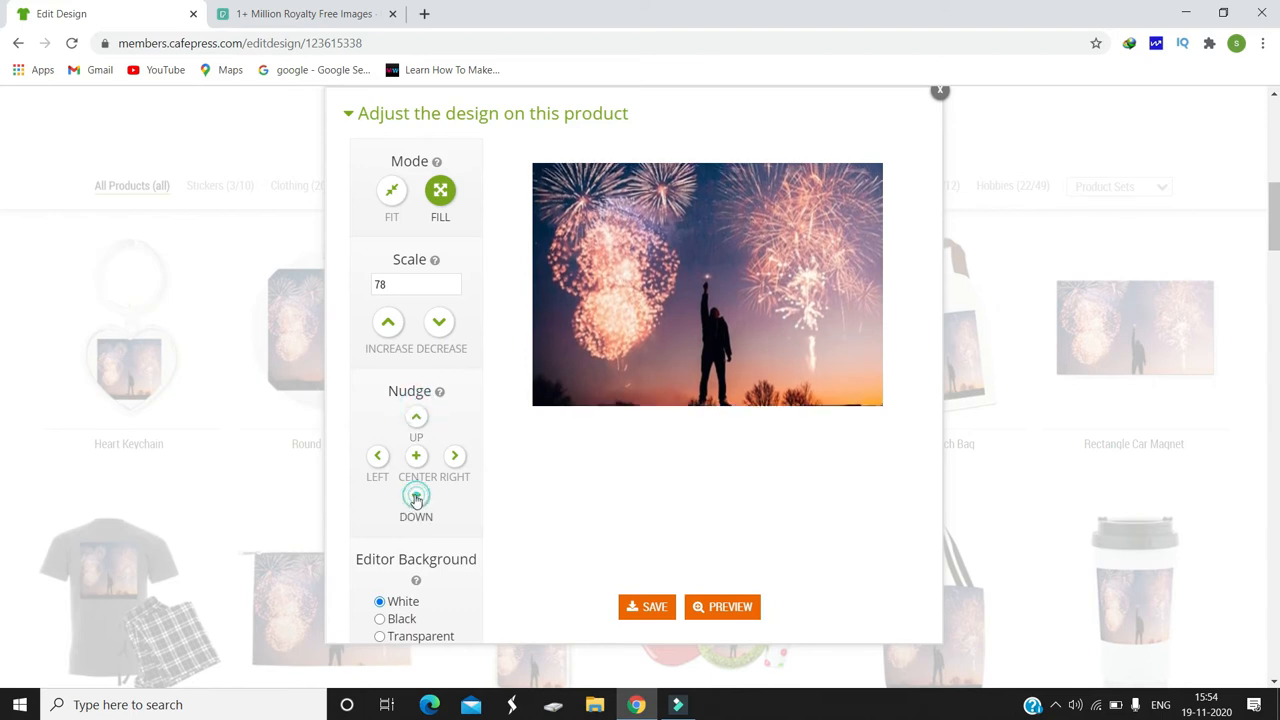
click(375, 455)
click(454, 462)
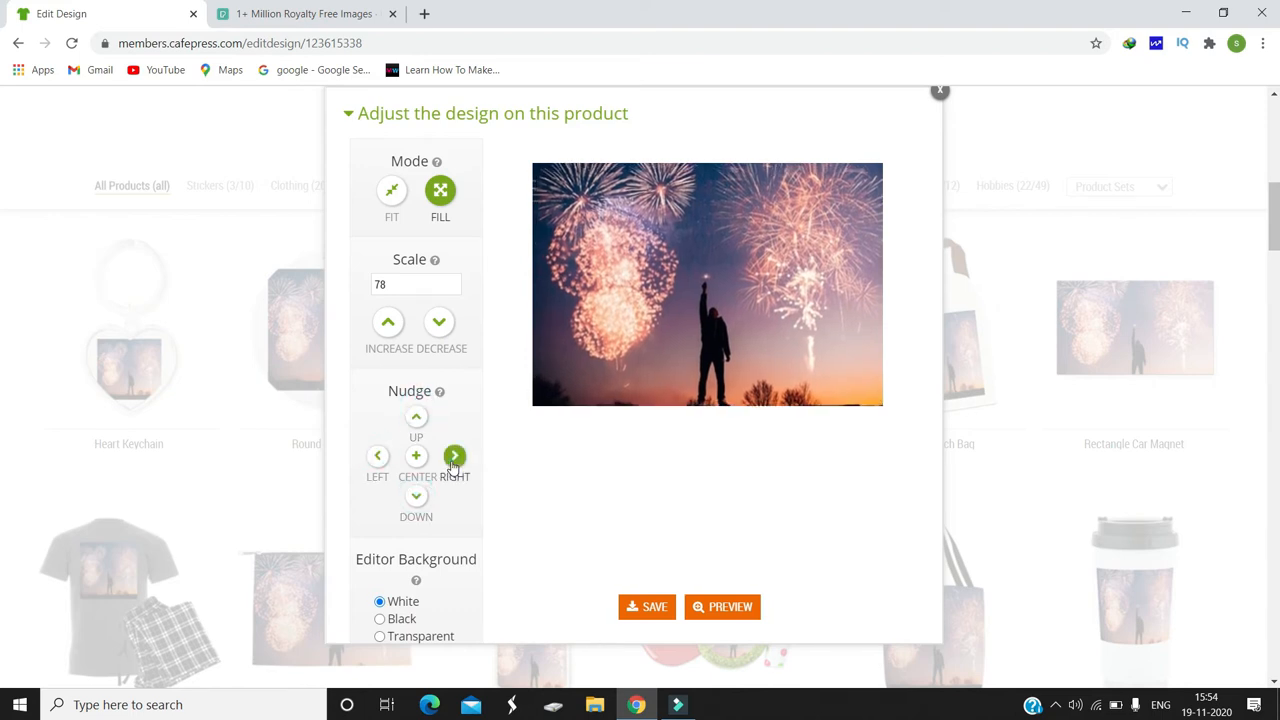
click(381, 620)
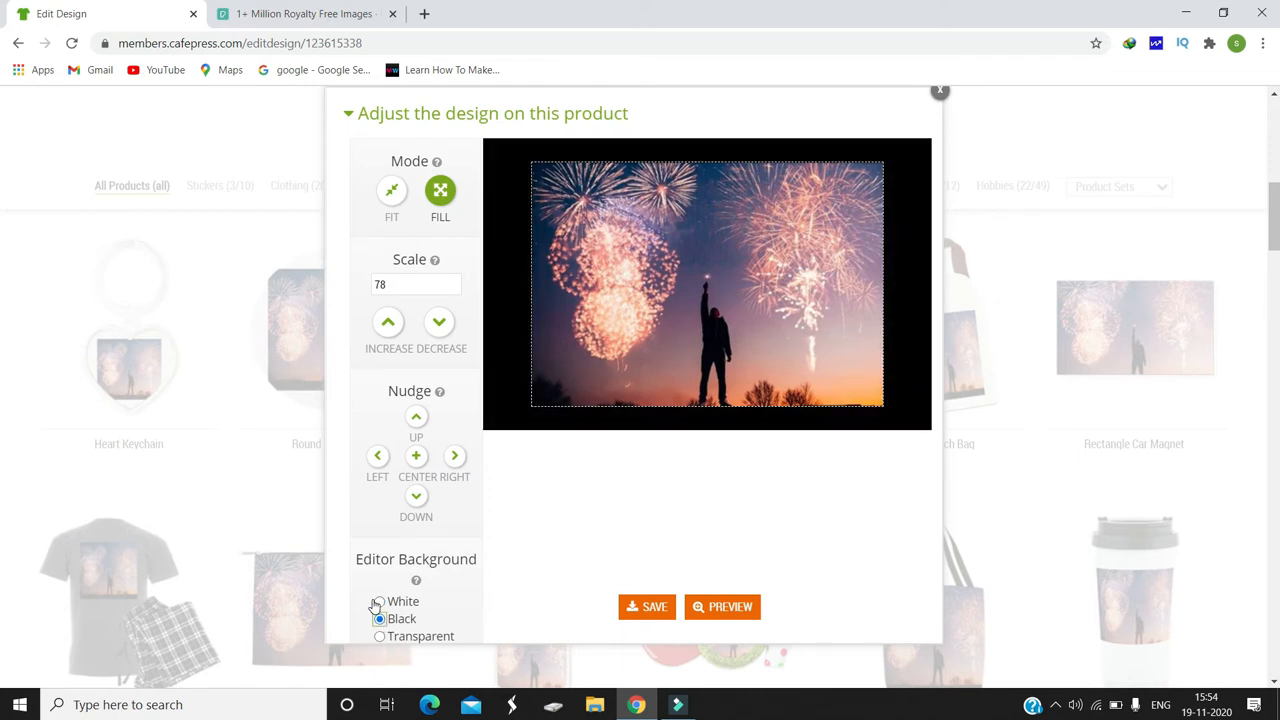
click(380, 602)
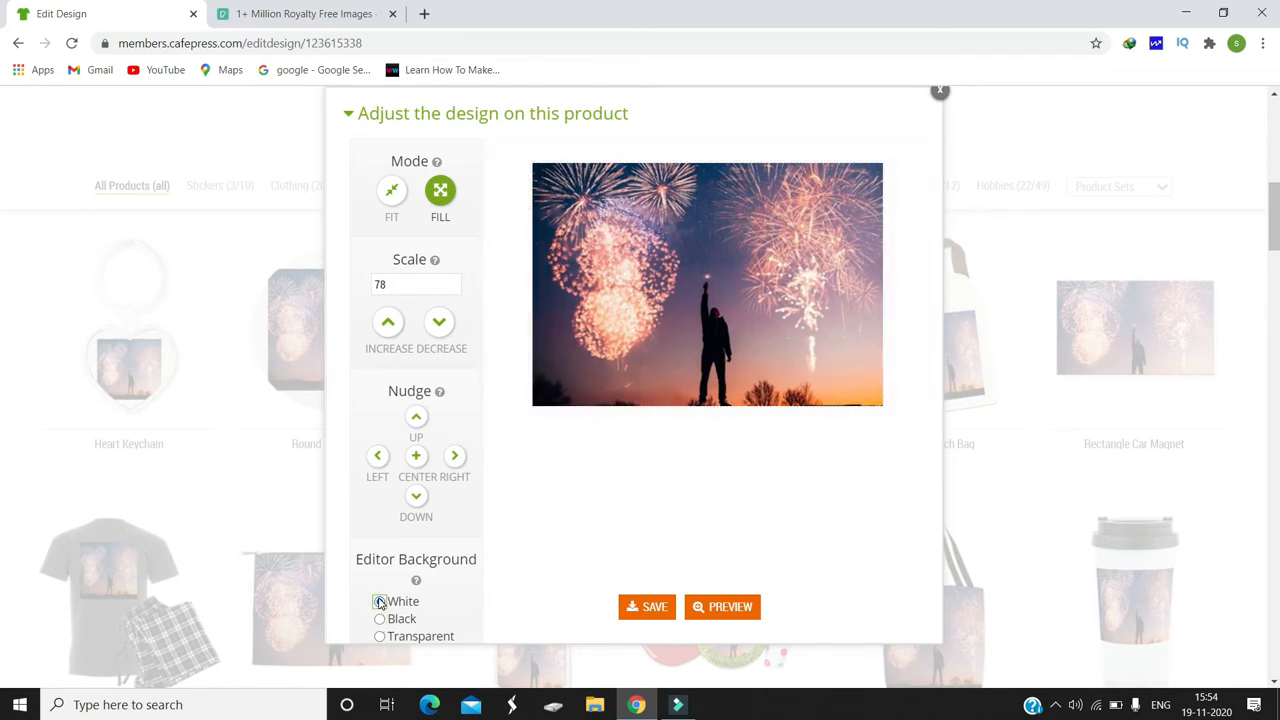
Step: Save the adjusted Pillow Case product and close its editor
click(630, 608)
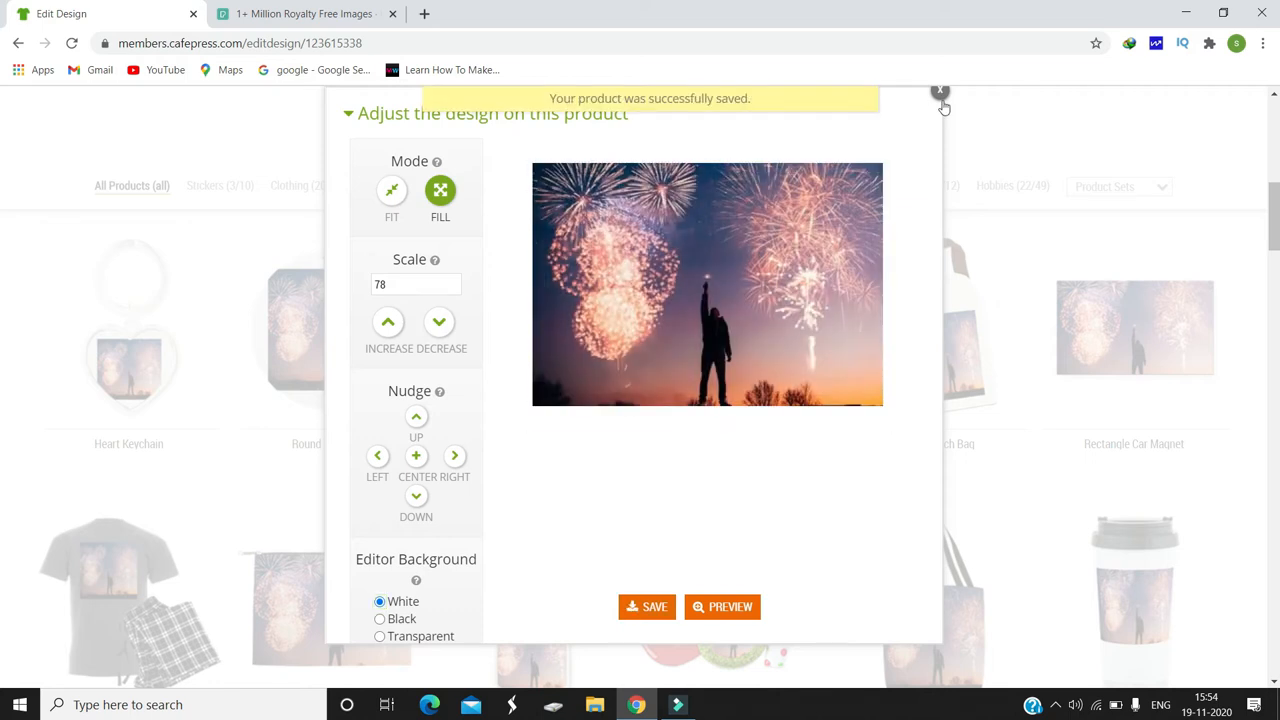
click(940, 92)
Step: Open the Pillow Case sales page and examine its product image, price and description
scroll(3, 205, up, 1)
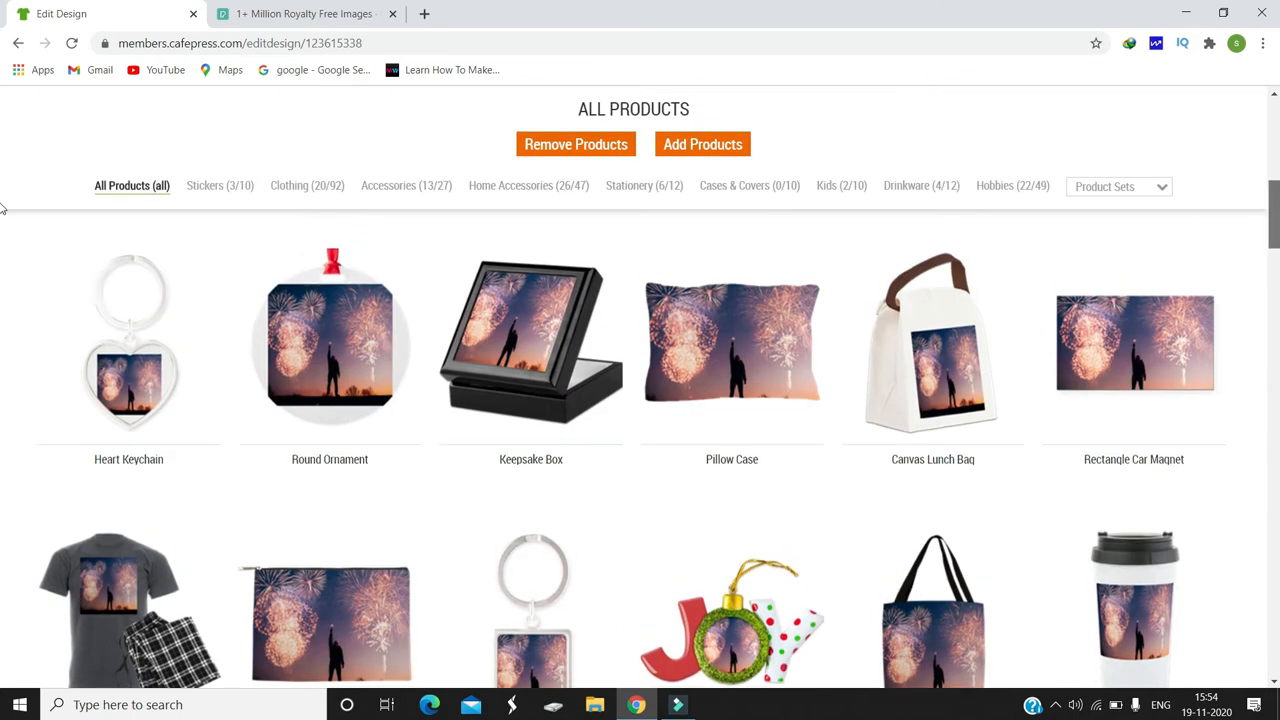
mouse_move(765, 397)
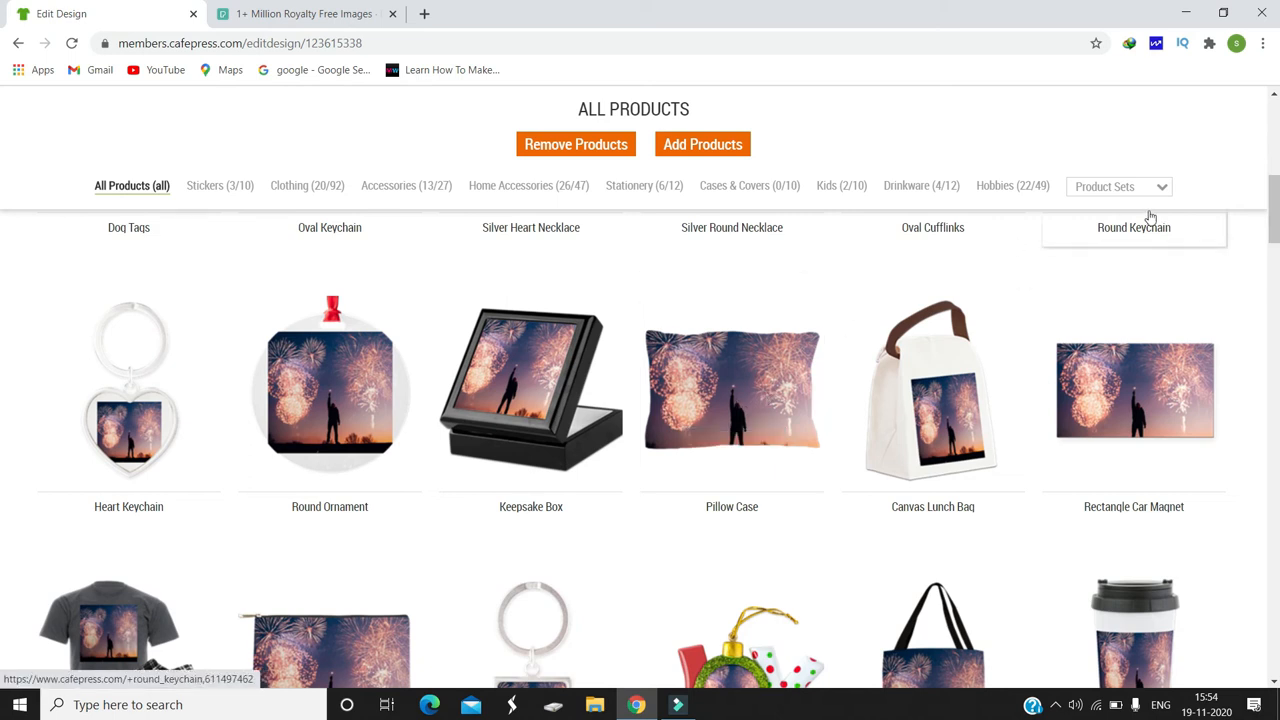
mouse_move(1274, 194)
mouse_down()
mouse_move(1274, 284)
mouse_move(1274, 167)
mouse_move(1274, 201)
mouse_up()
click(744, 282)
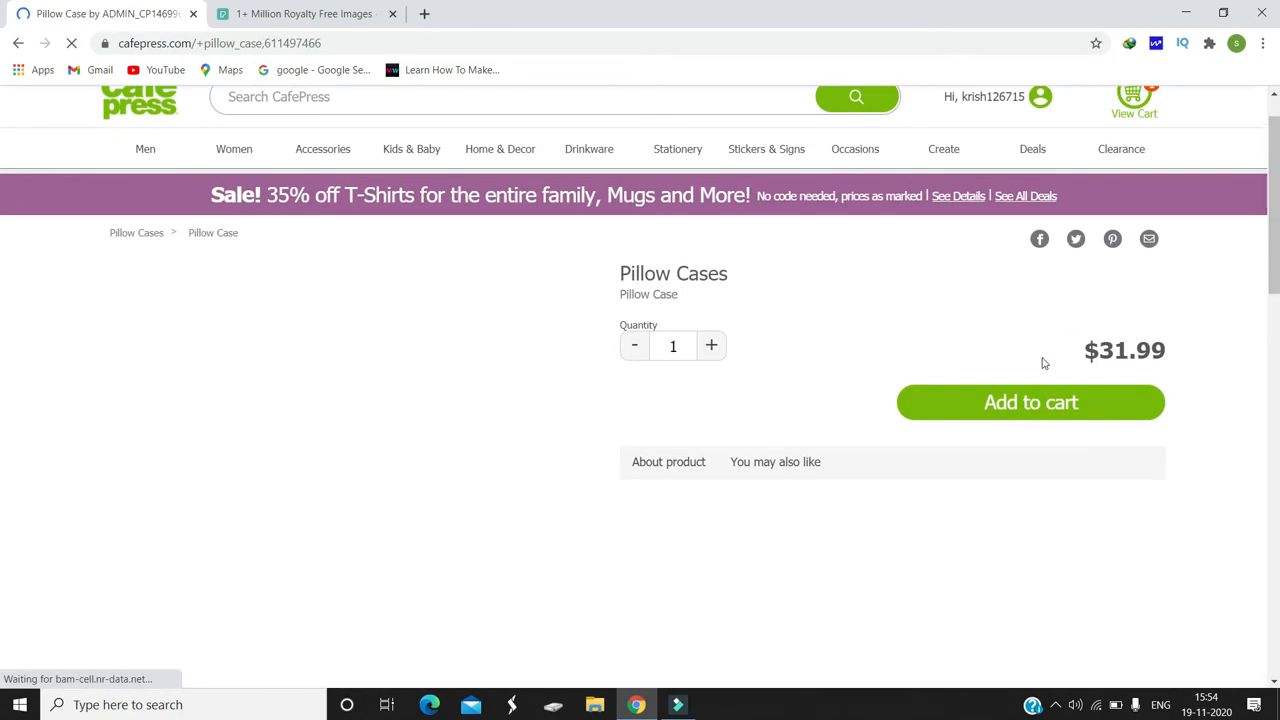
scroll(5, 240, down, 3)
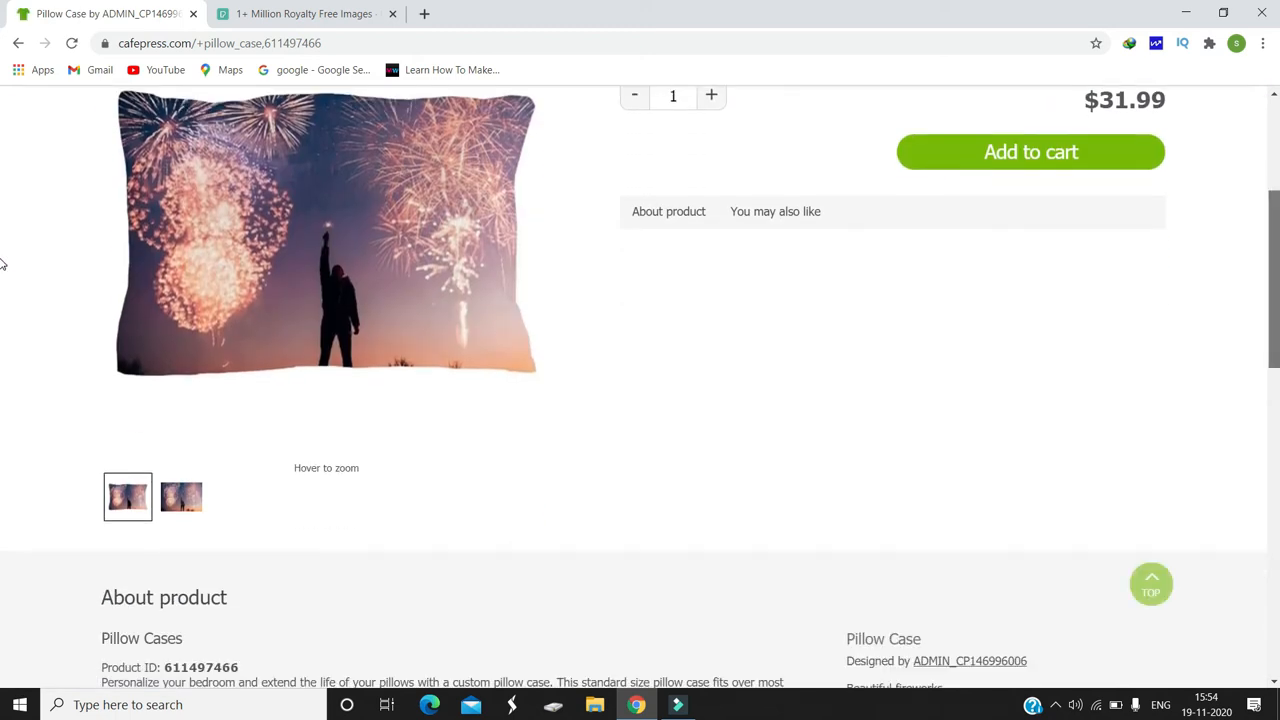
scroll(2, 264, down, 3)
scroll(2, 336, up, 5)
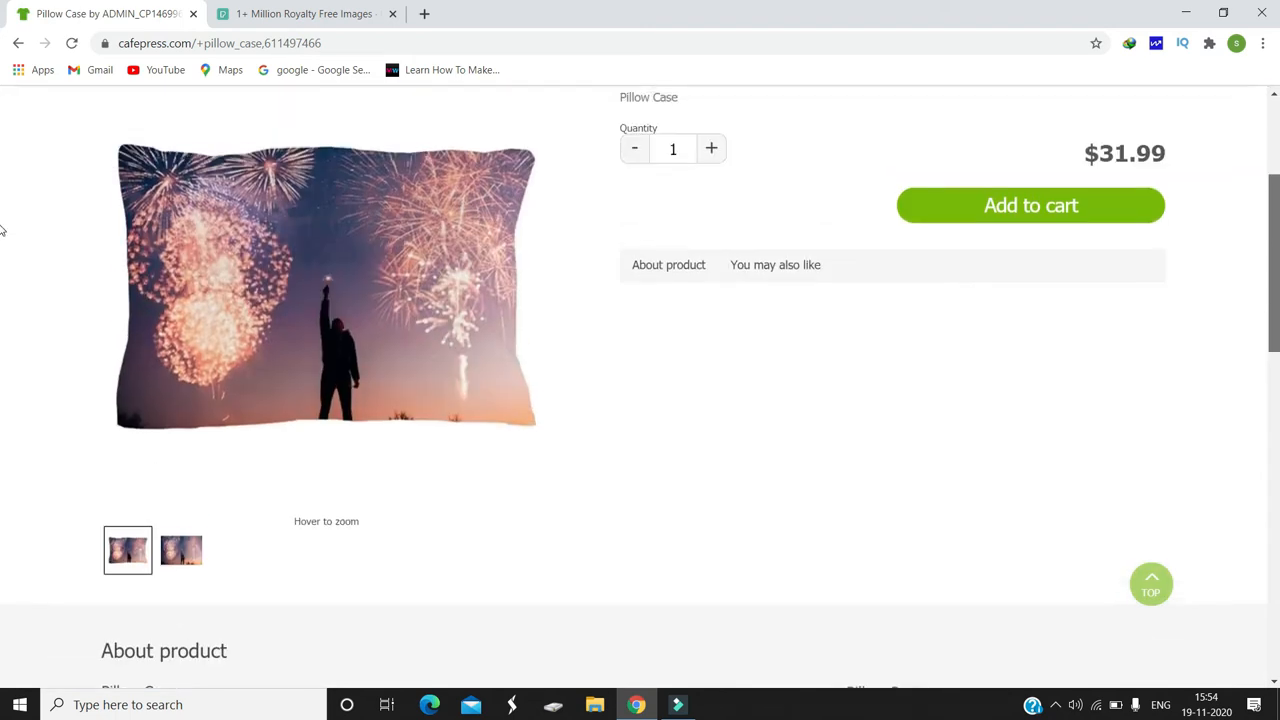
scroll(2, 232, down, 1)
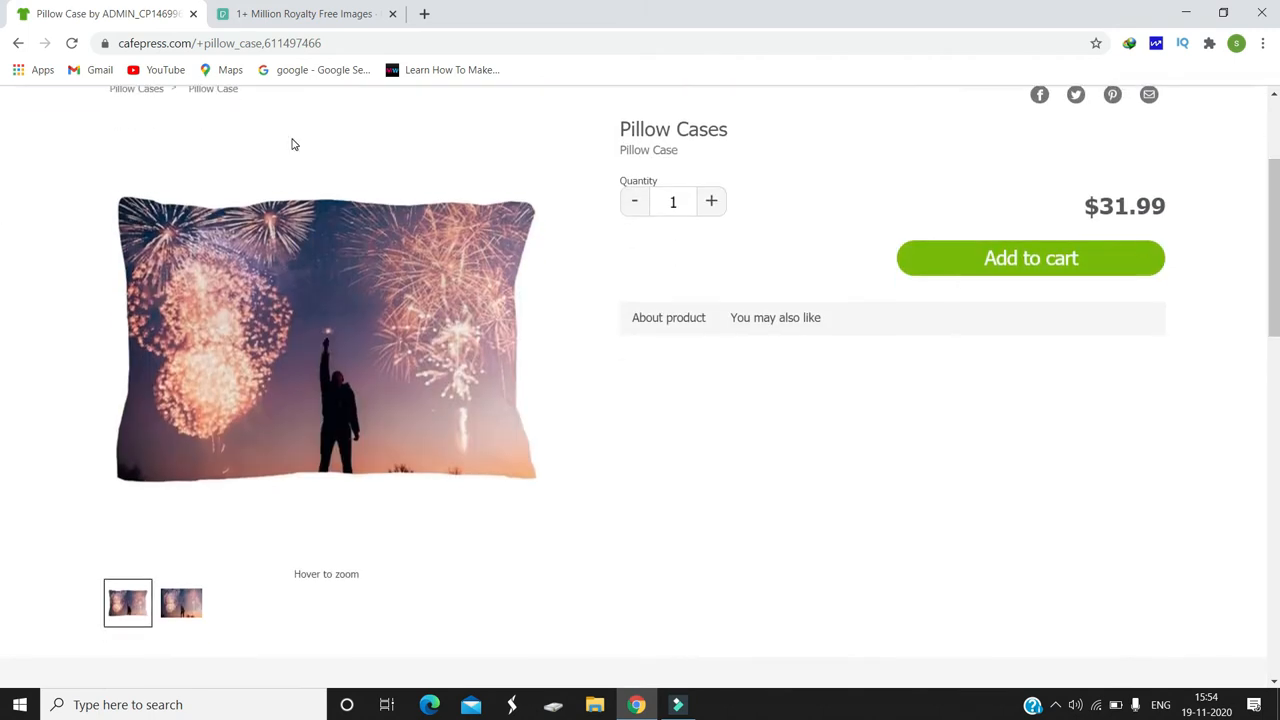
Step: Return to the design's edit page, go to the account's Shops and start opening a new shop
click(14, 43)
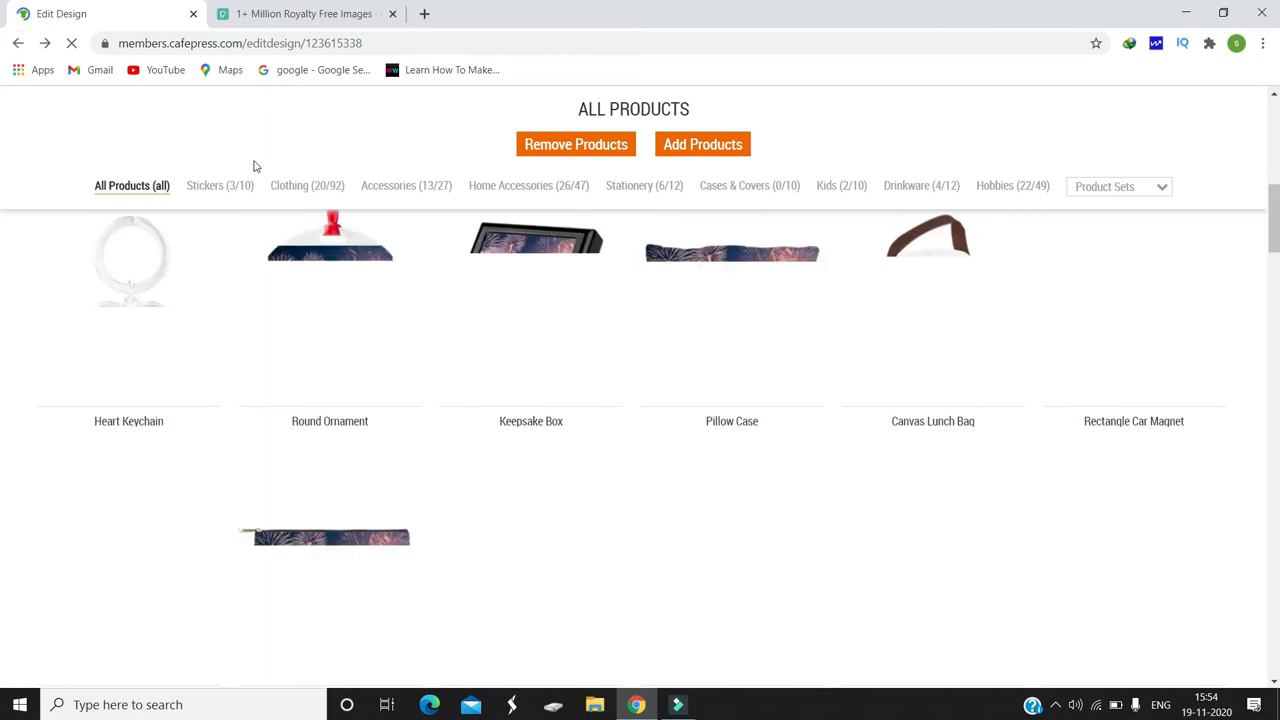
mouse_move(1001, 110)
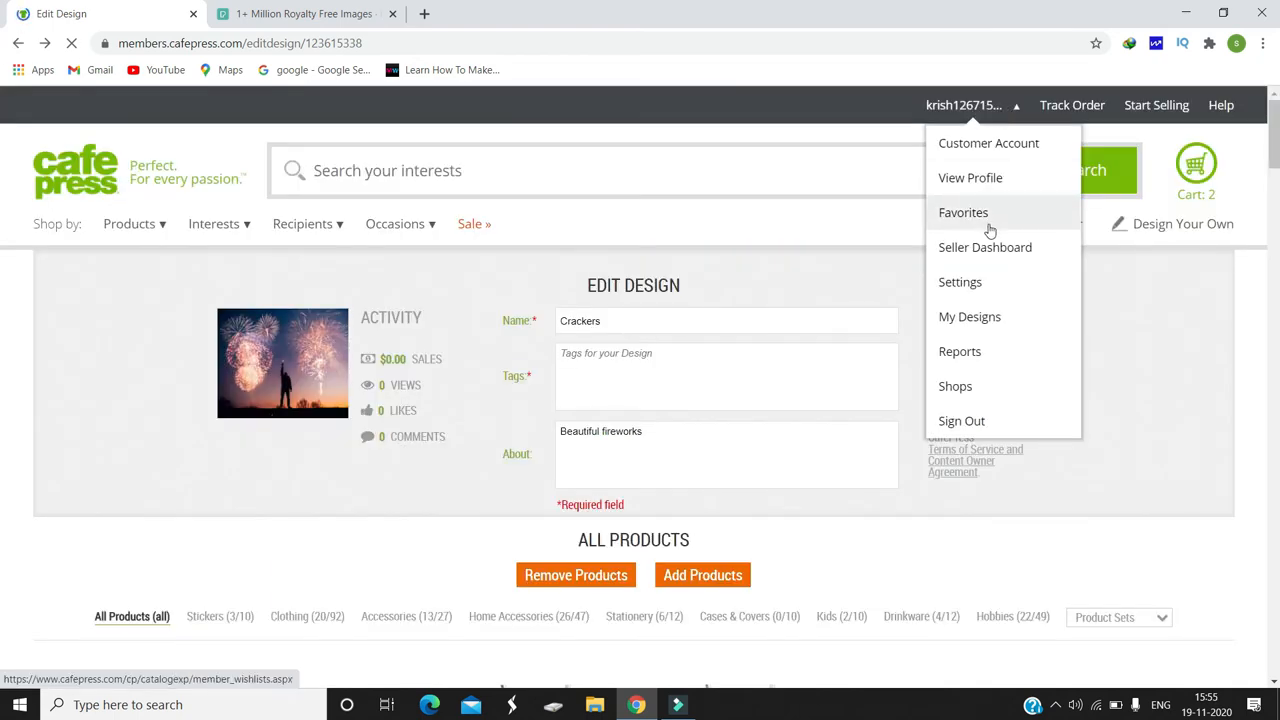
click(966, 386)
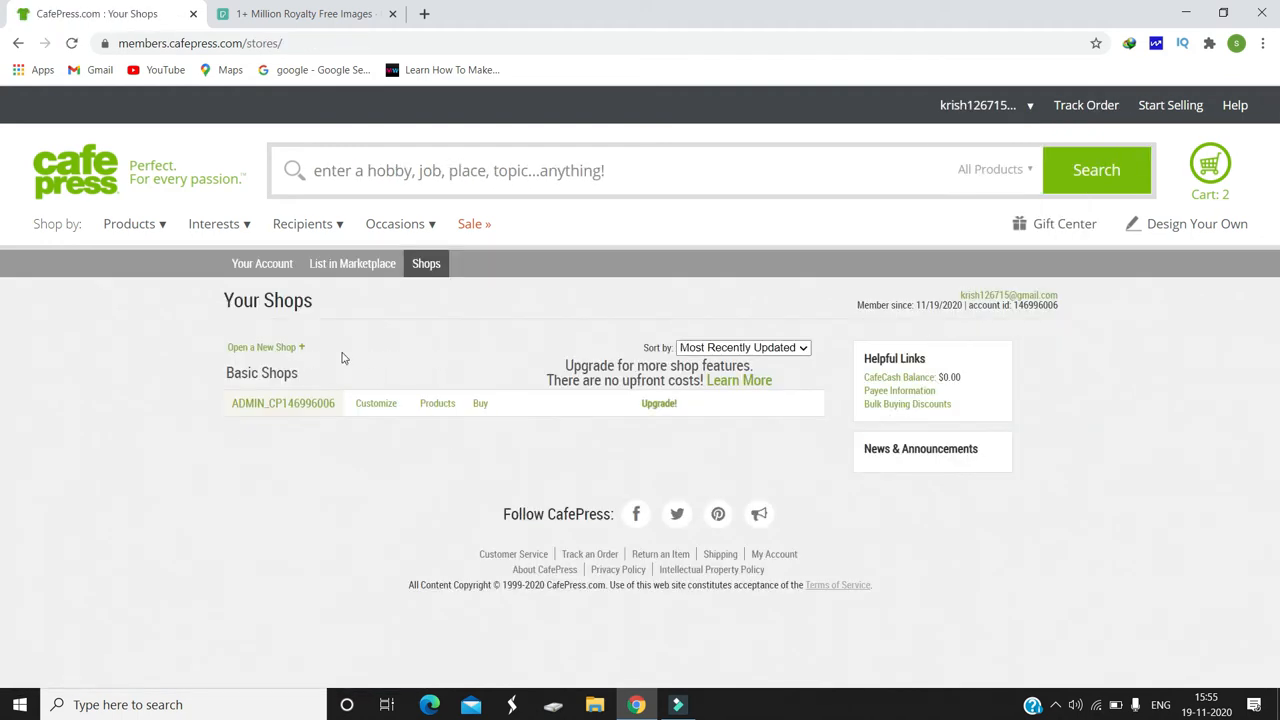
click(290, 352)
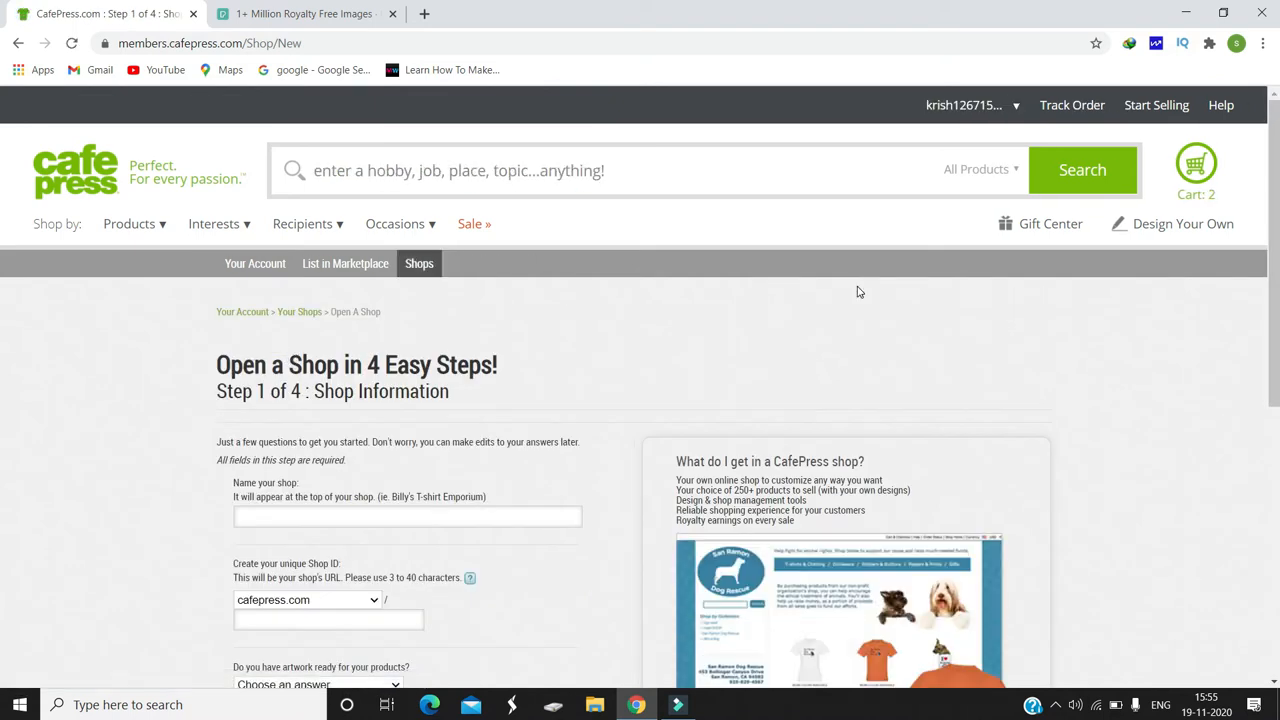
Step: Name the new shop "Happy shop" and set its unique Shop ID to "Happyshop5"
scroll(516, 323, down, 3)
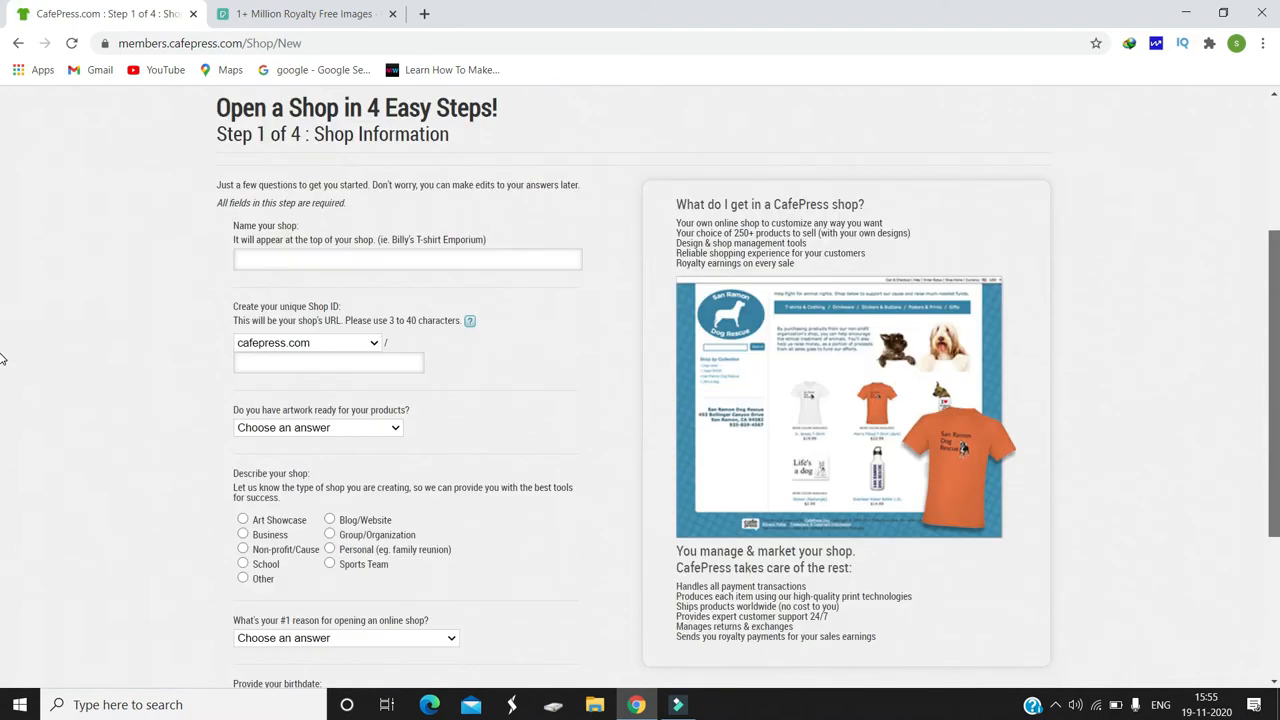
click(434, 266)
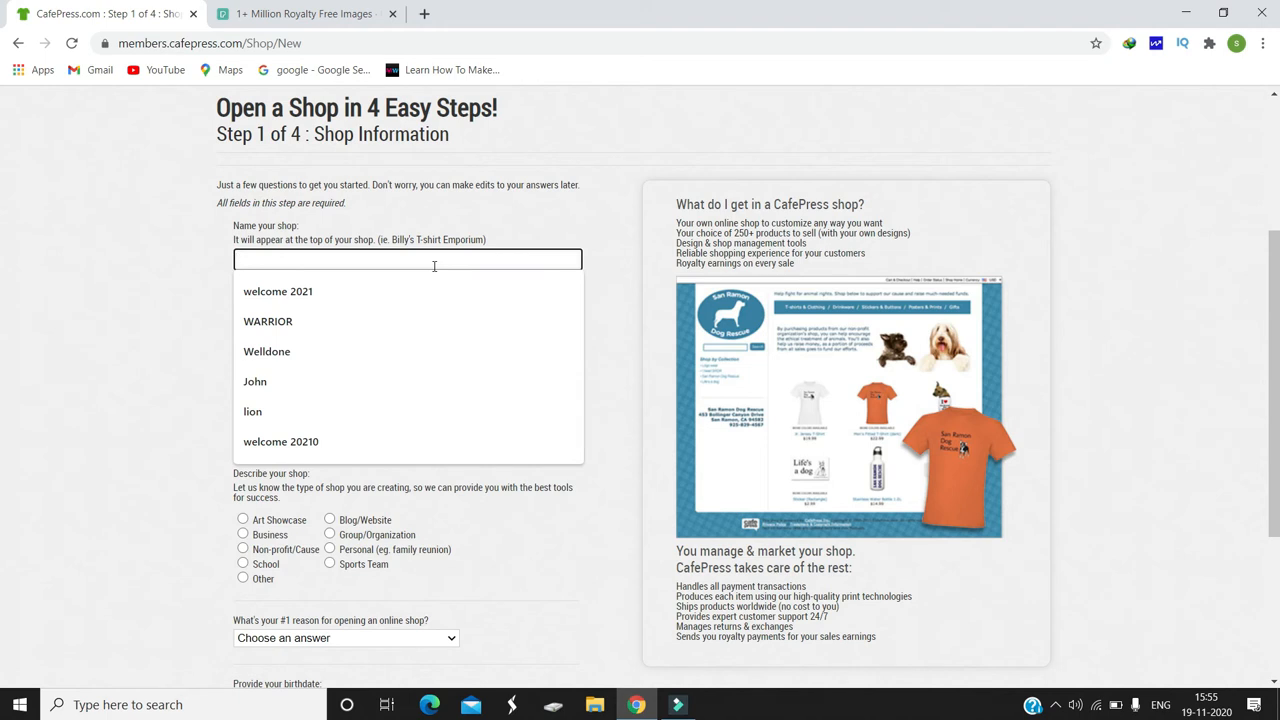
text(Happy shop)
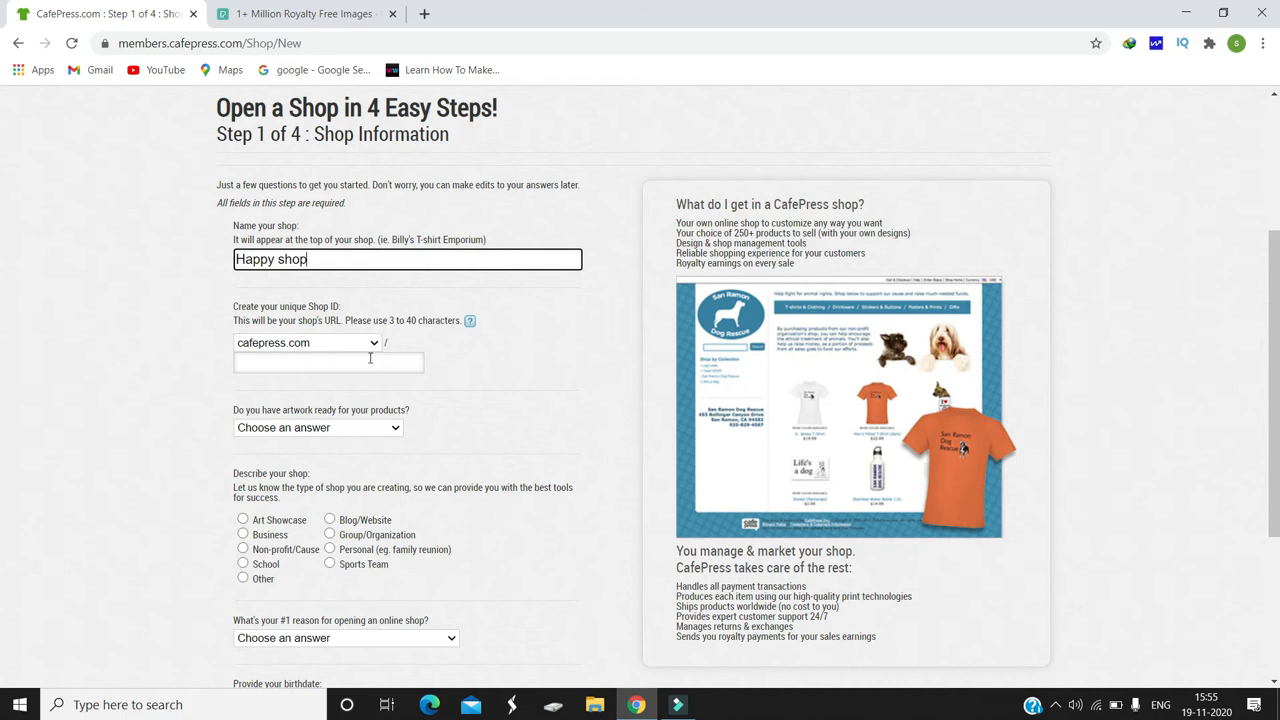
click(370, 362)
text(Happyshop5)
click(146, 368)
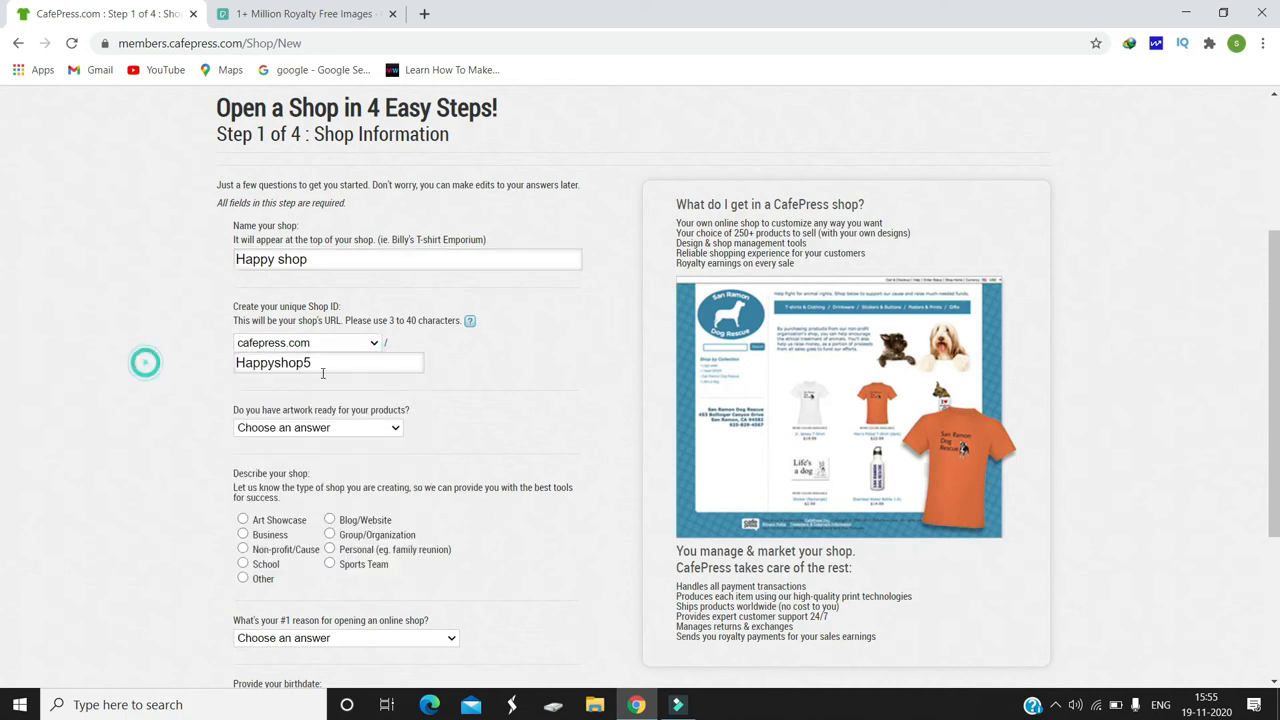
Step: Answer Yes to having artwork ready for the products and describe the shop as Business
click(313, 428)
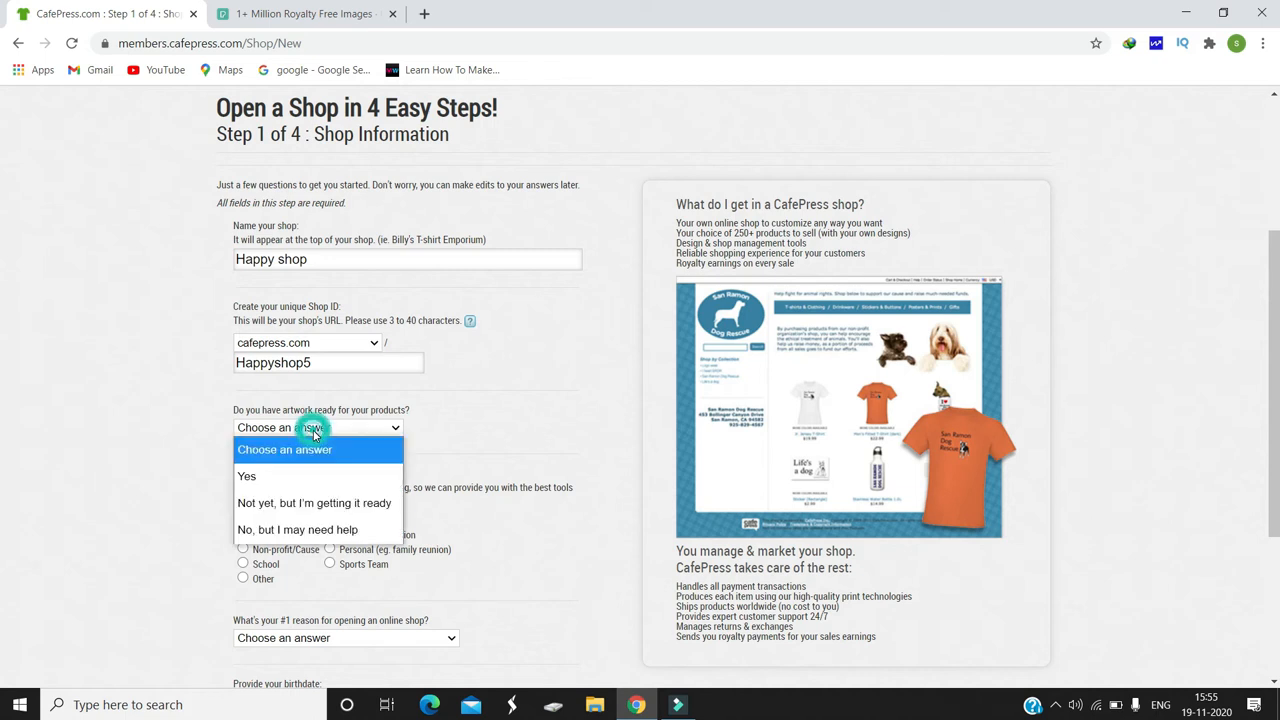
click(283, 474)
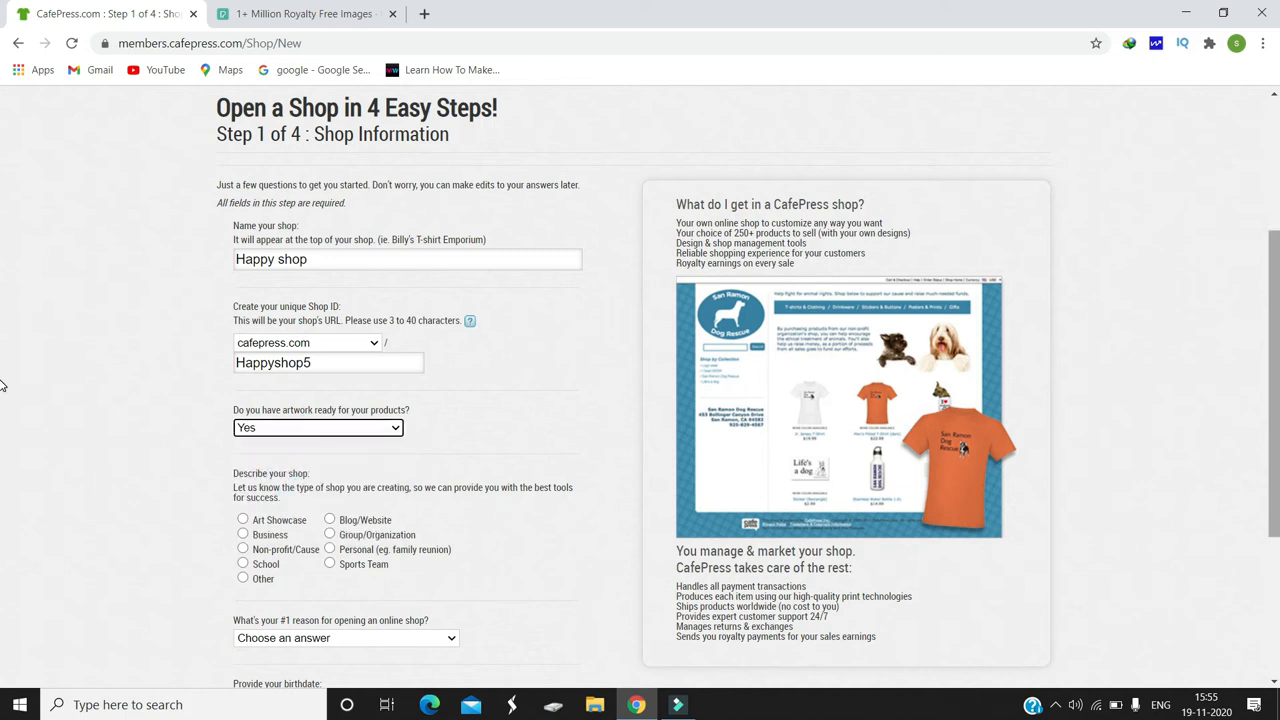
scroll(1063, 401, down, 1)
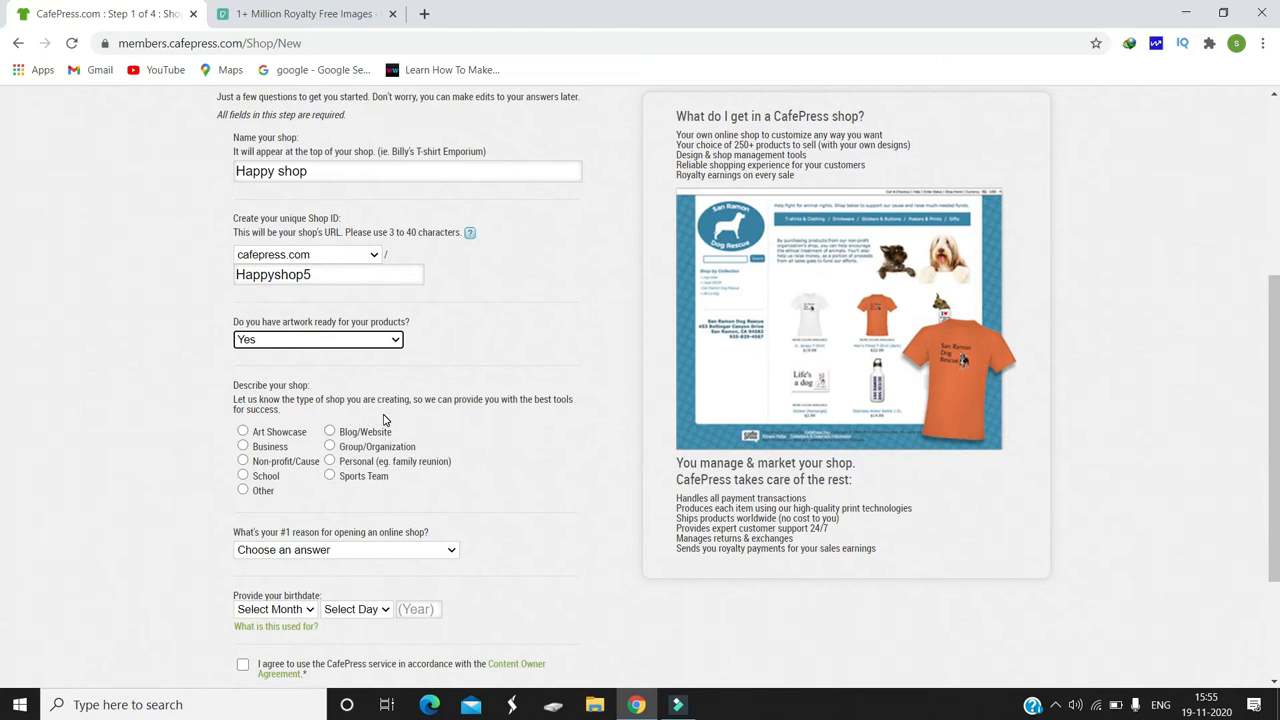
click(242, 446)
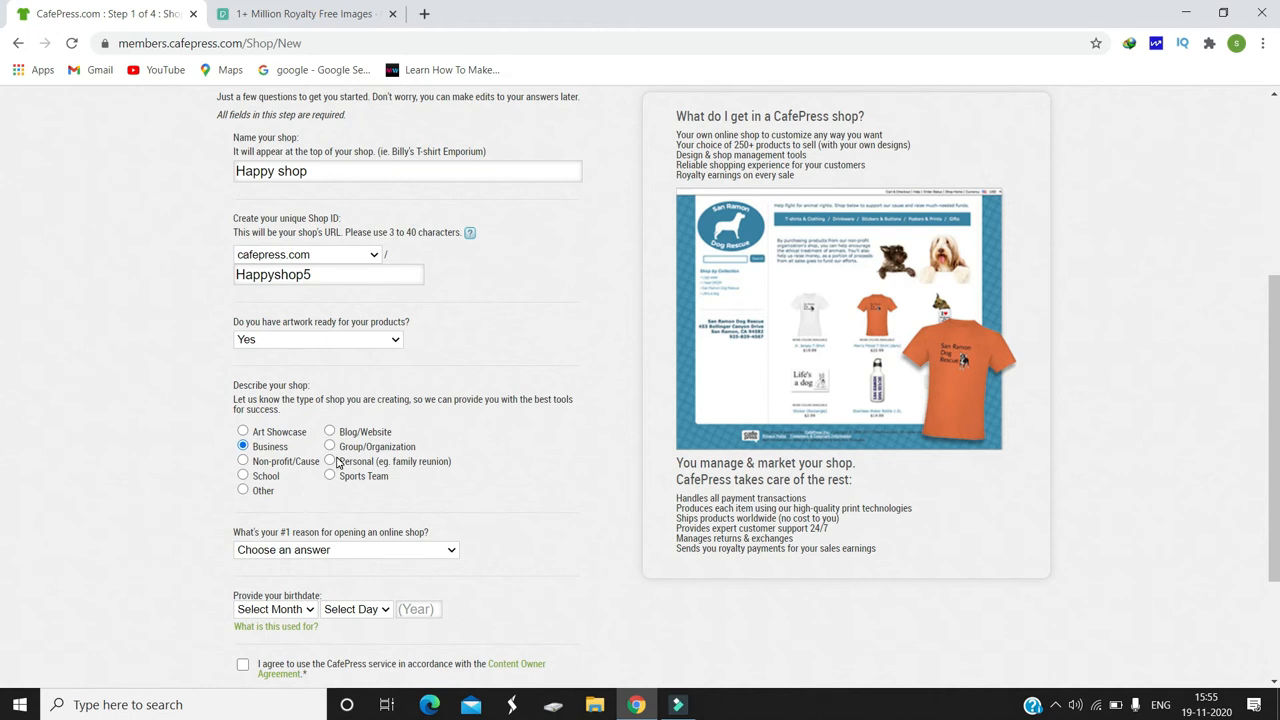
Step: Choose "Sell my artwork on merchandise" as the reason for the shop, fill in the birthdate and submit the form with the Content Owner Agreement accepted
click(357, 550)
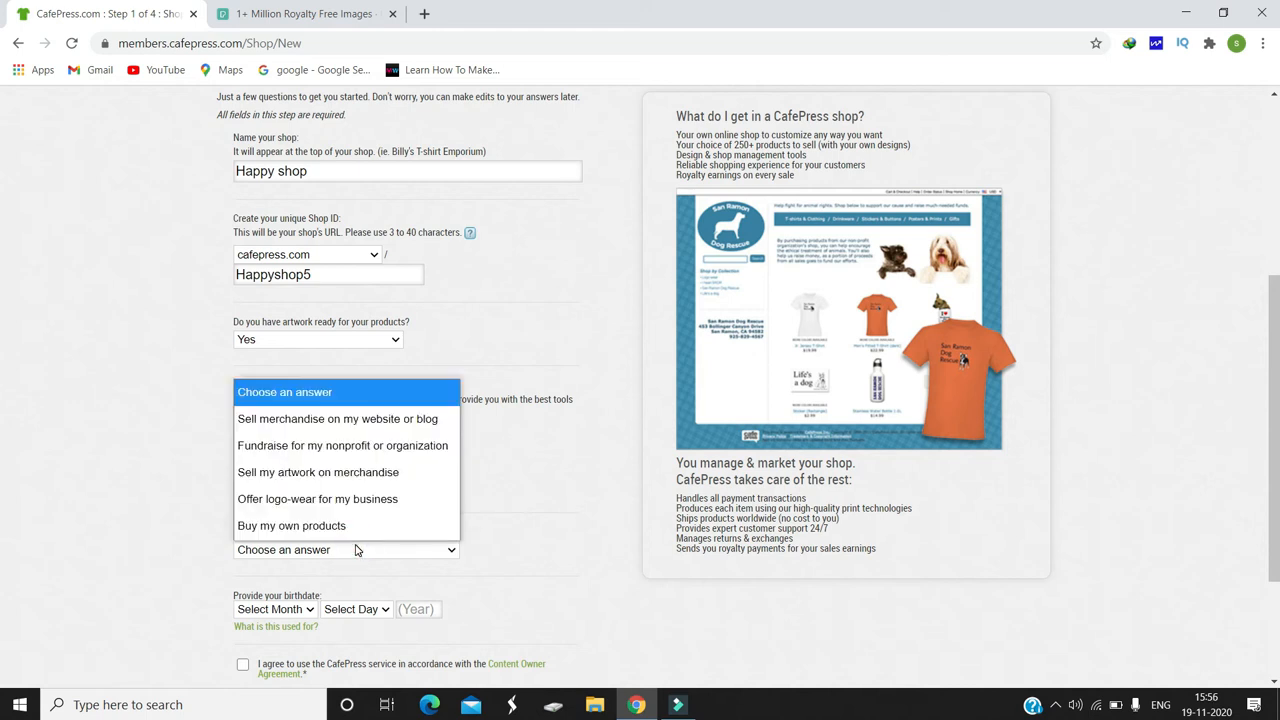
click(346, 477)
scroll(3, 573, down, 3)
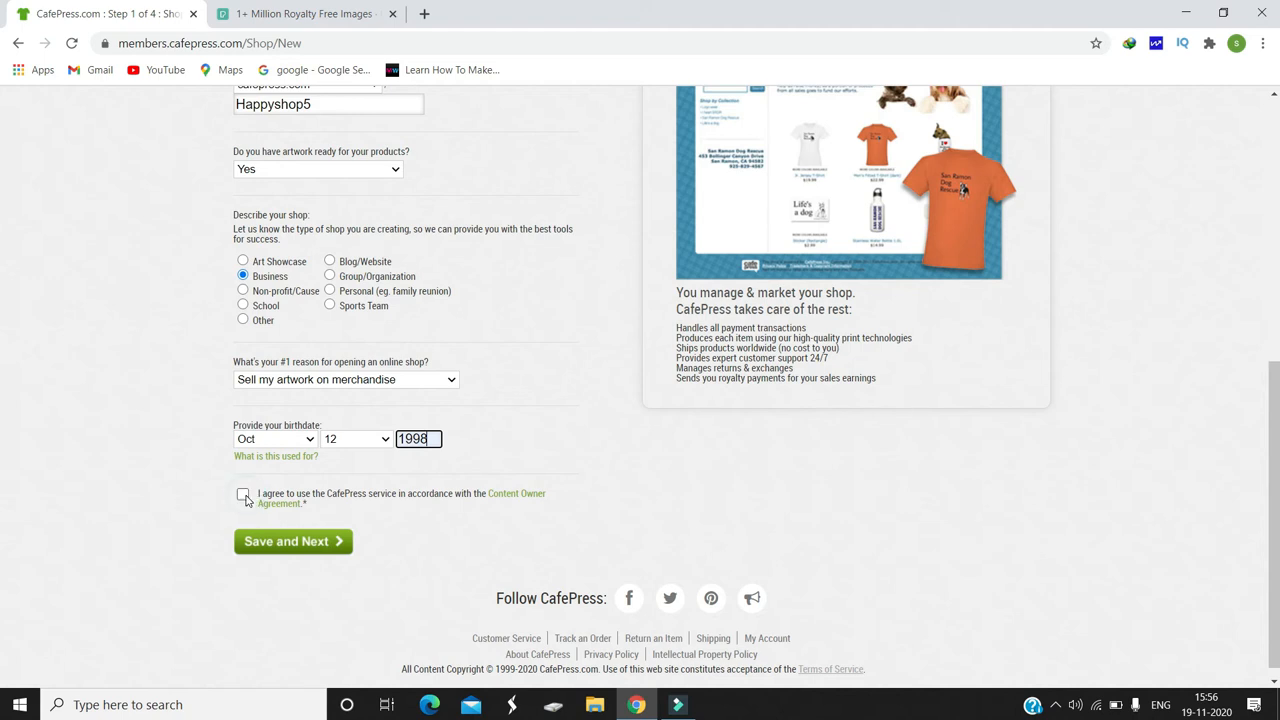
click(244, 495)
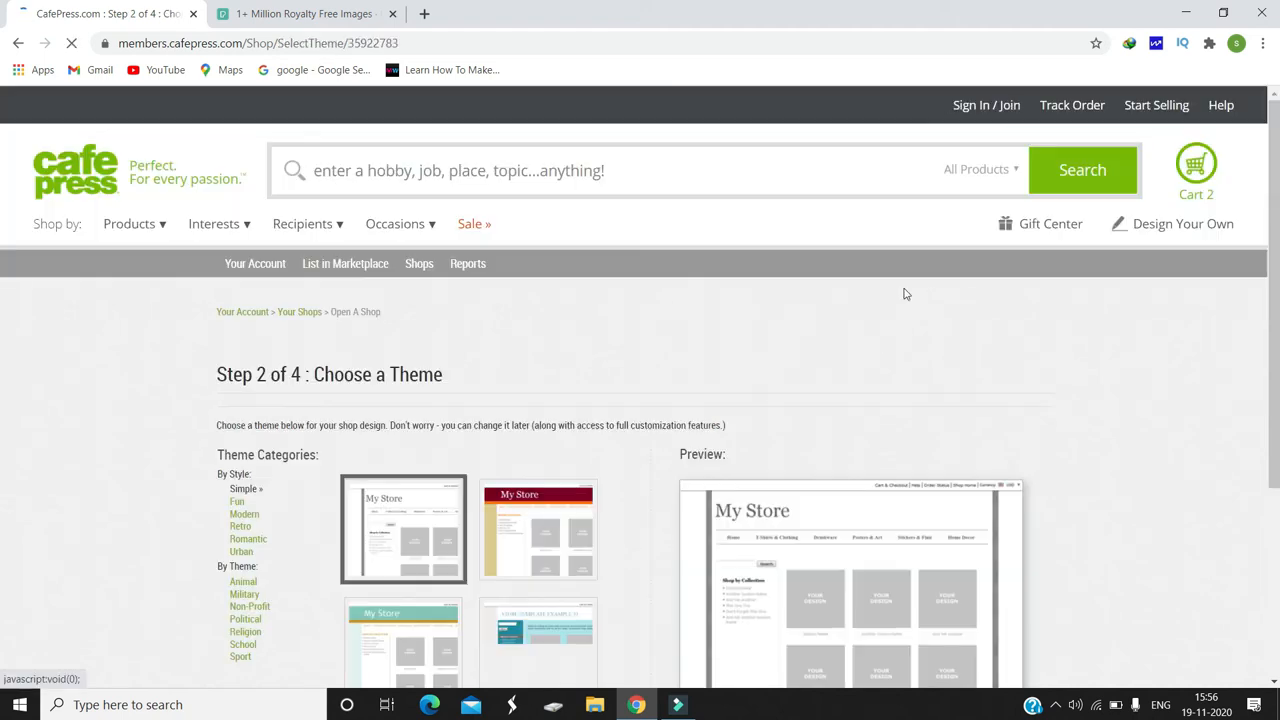
Step: Choose the Simple theme with the dark red header and orange stripe for the shop and save it
scroll(2, 275, down, 2)
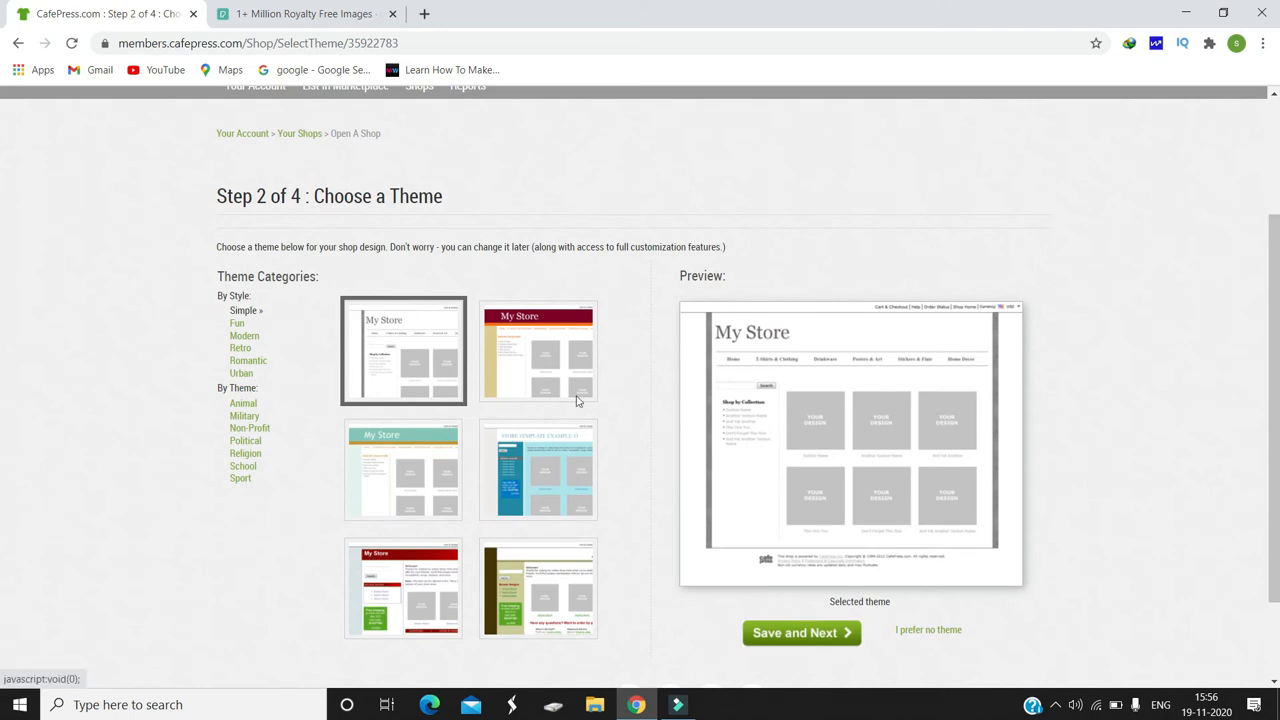
click(536, 362)
click(778, 633)
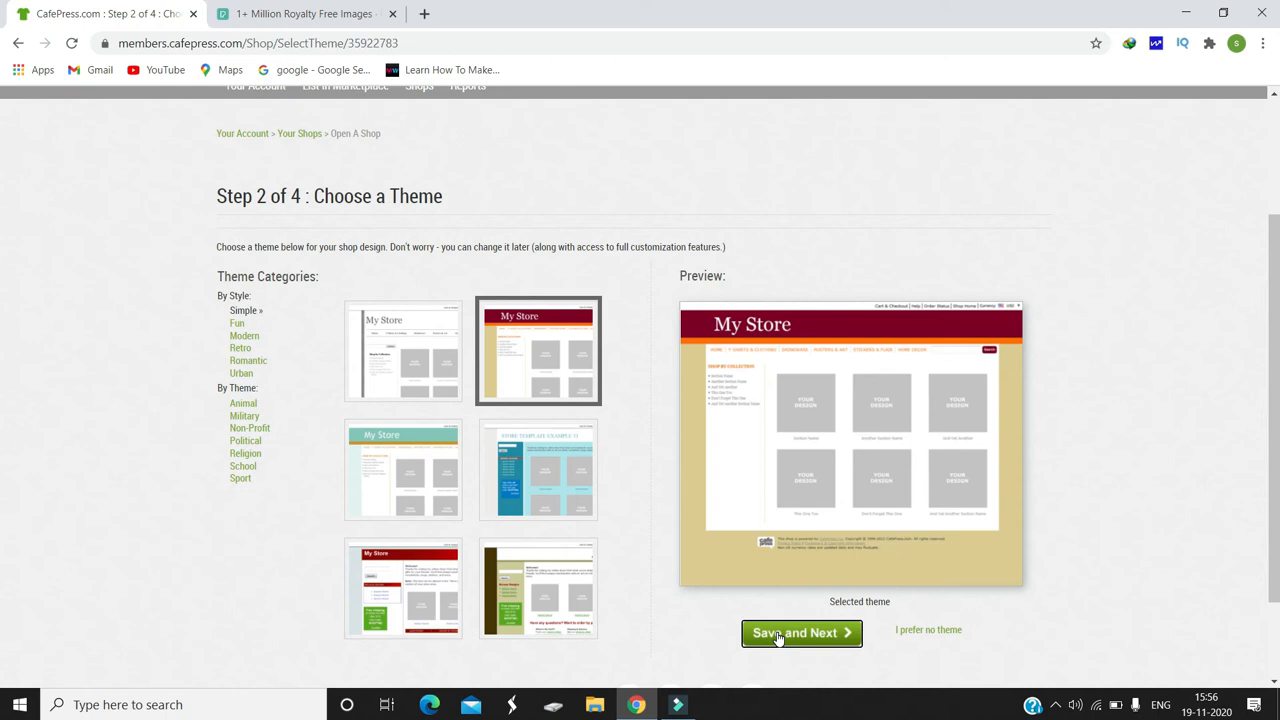
Step: Review the recommended Business product sets and choose the Gifts set for the shop
scroll(5, 395, down, 1)
scroll(3, 410, down, 1)
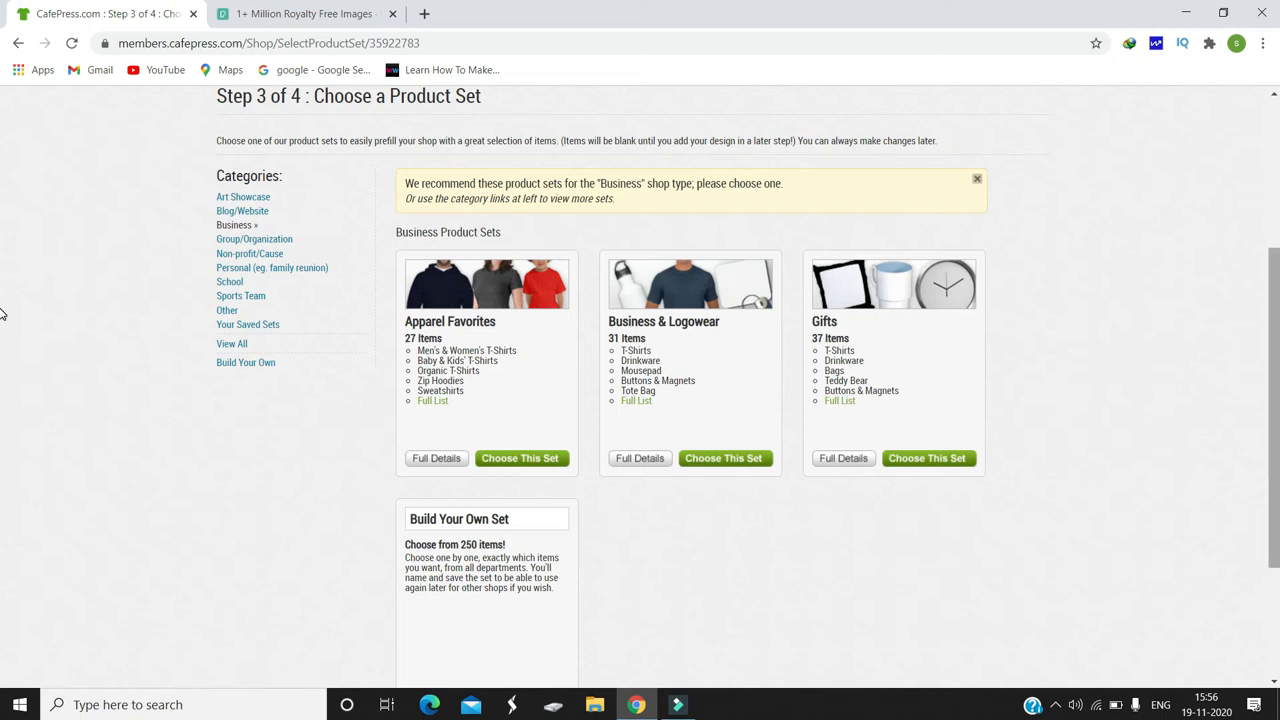
scroll(3, 320, down, 1)
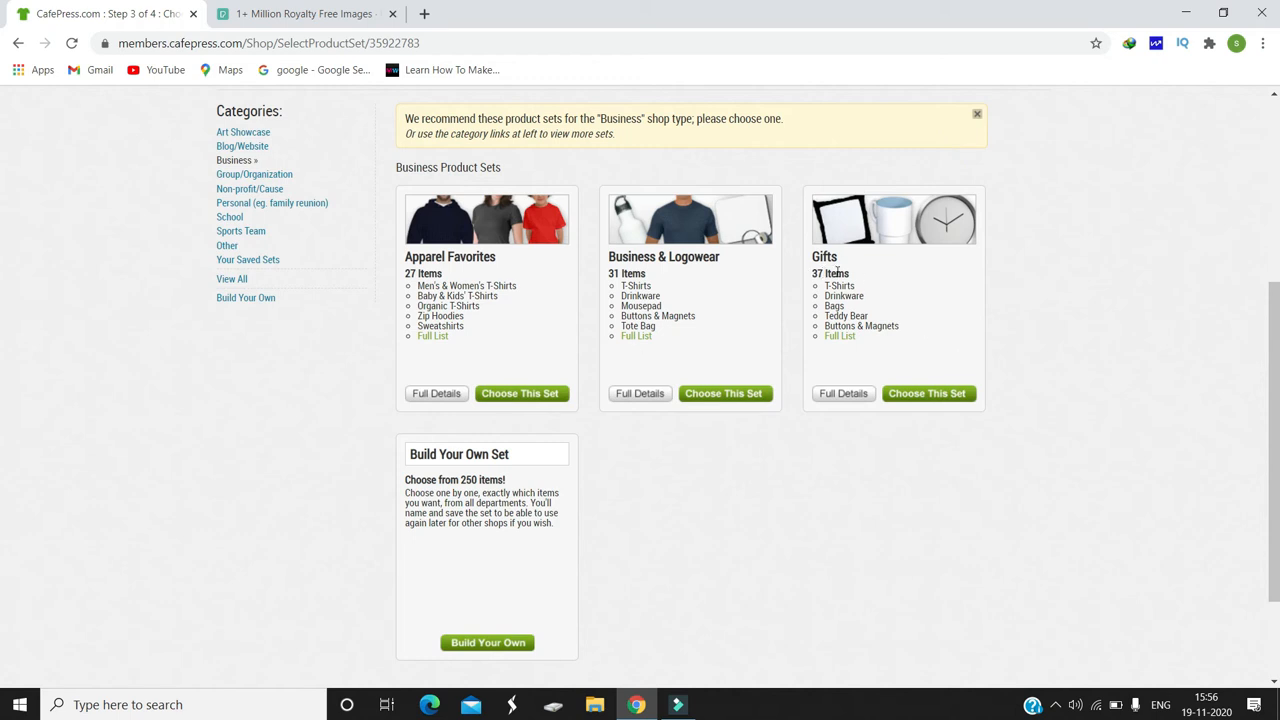
click(918, 393)
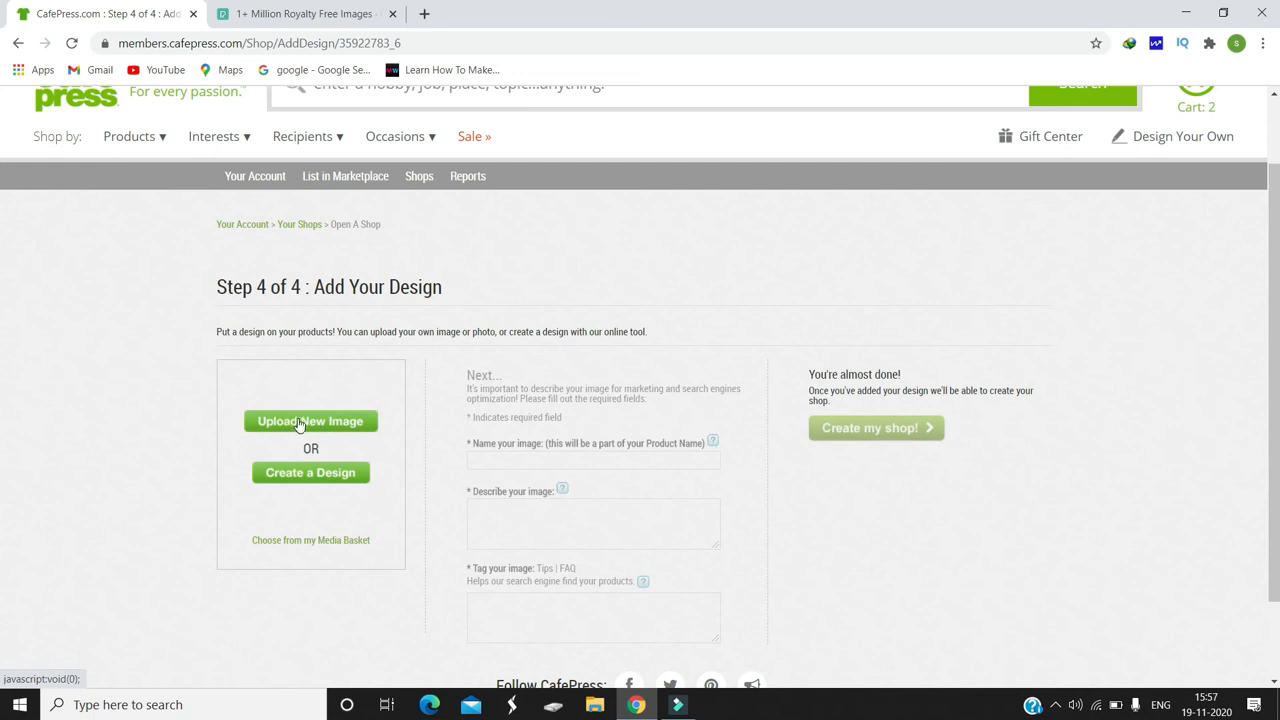
Step: Accept the image and marketing guidelines and upload the fireworks photo from Downloads as the shop's design
click(300, 424)
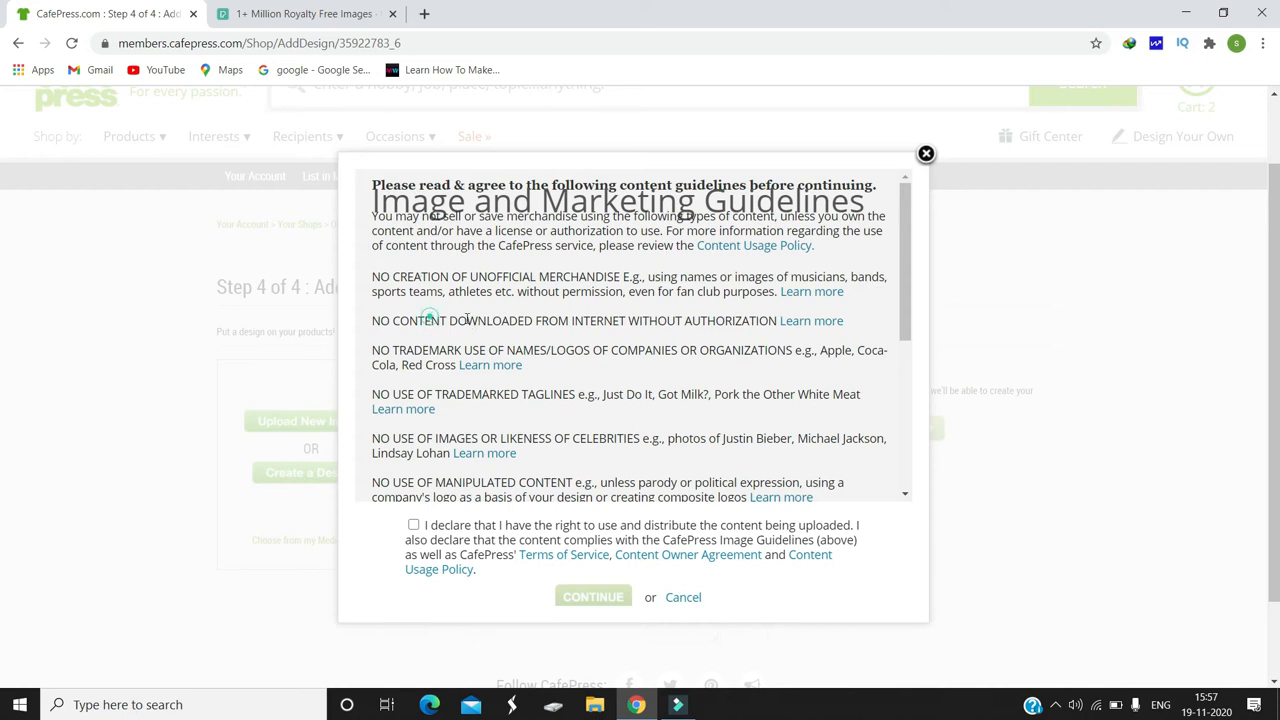
drag(430, 320, 526, 320)
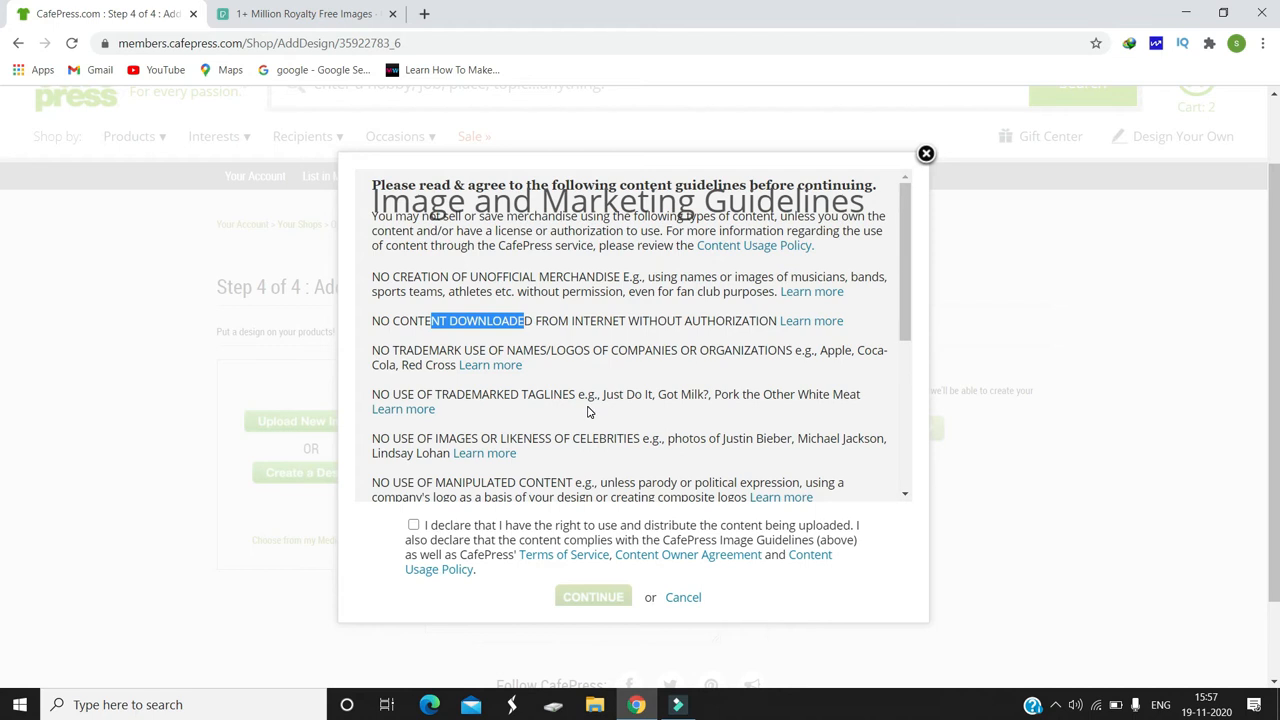
drag(910, 260, 910, 396)
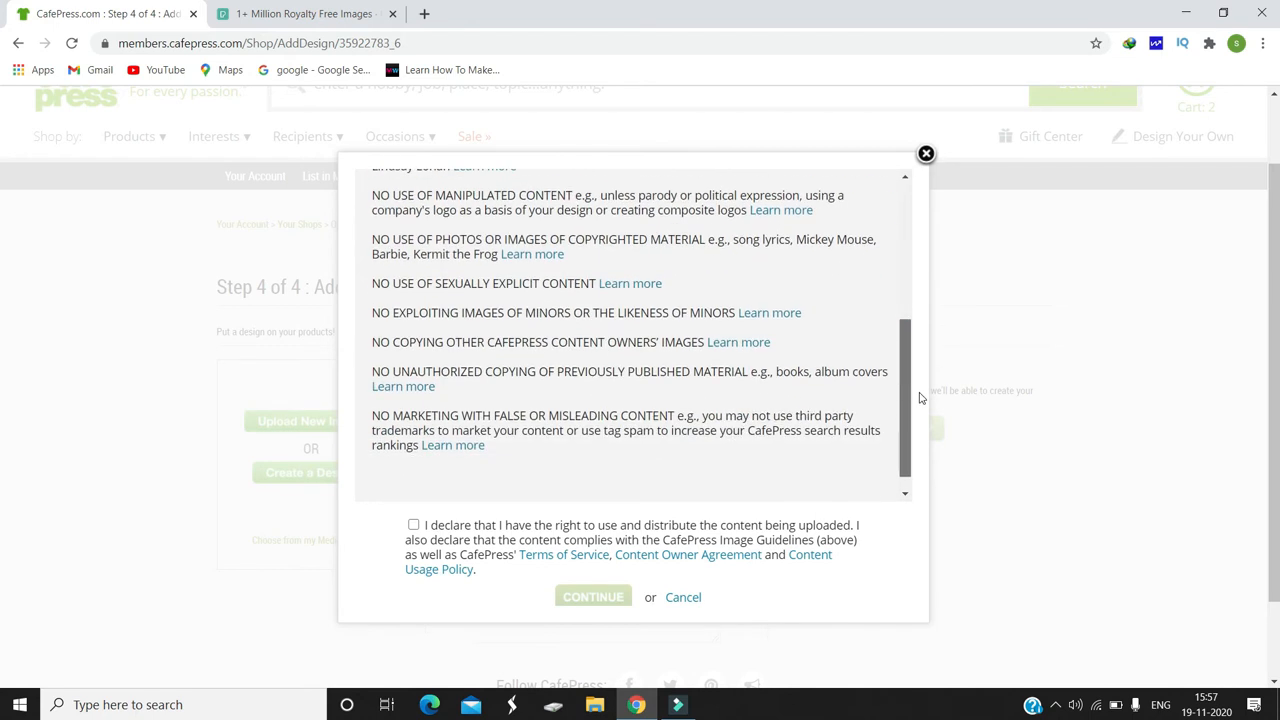
click(413, 525)
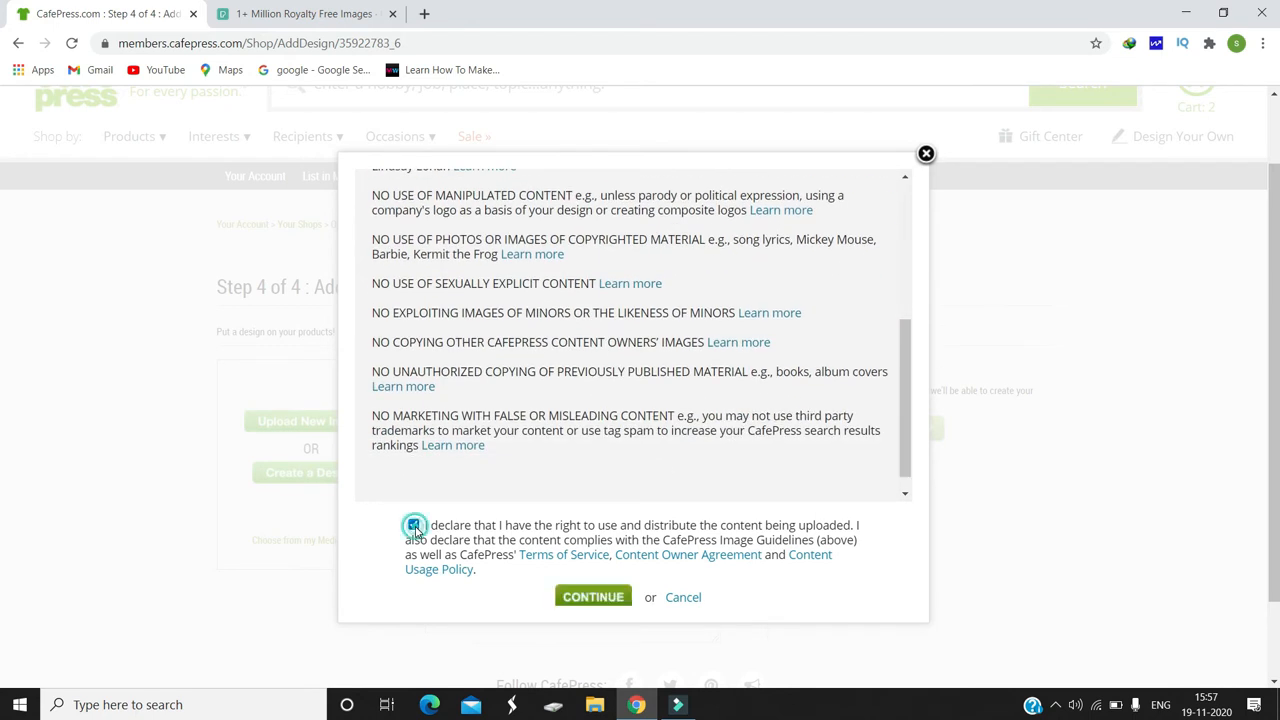
click(570, 607)
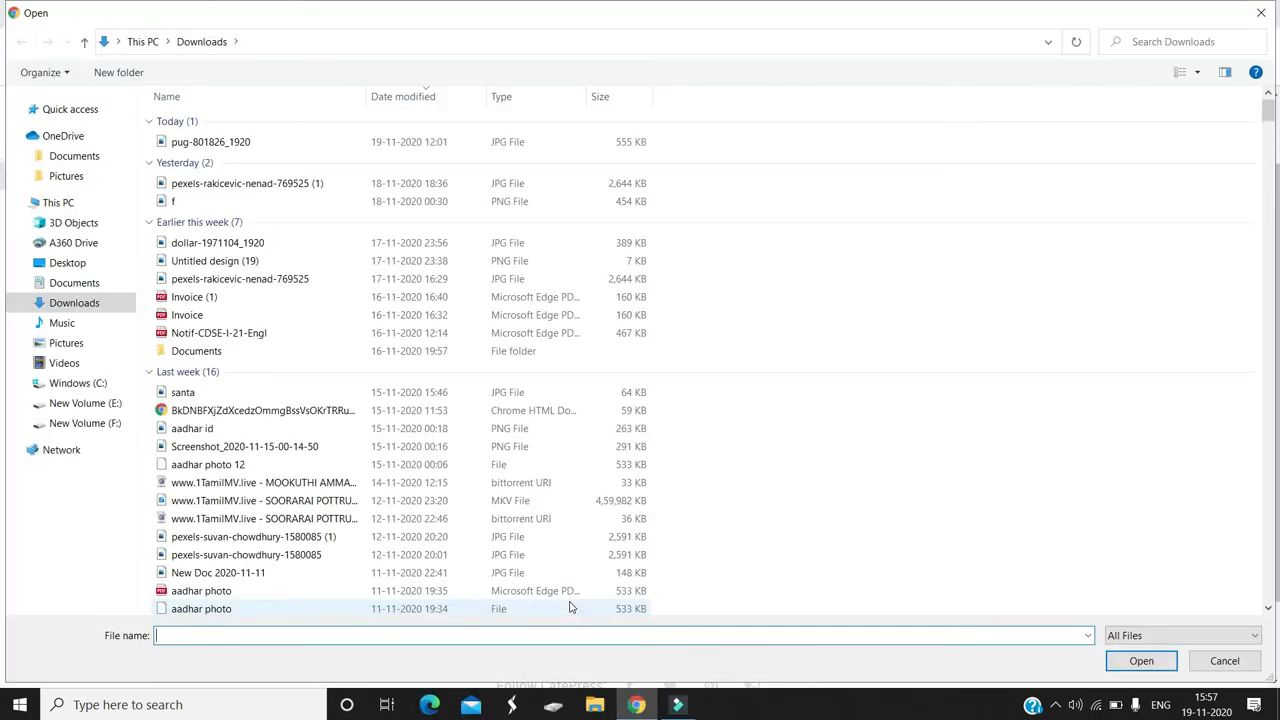
double_click(570, 607)
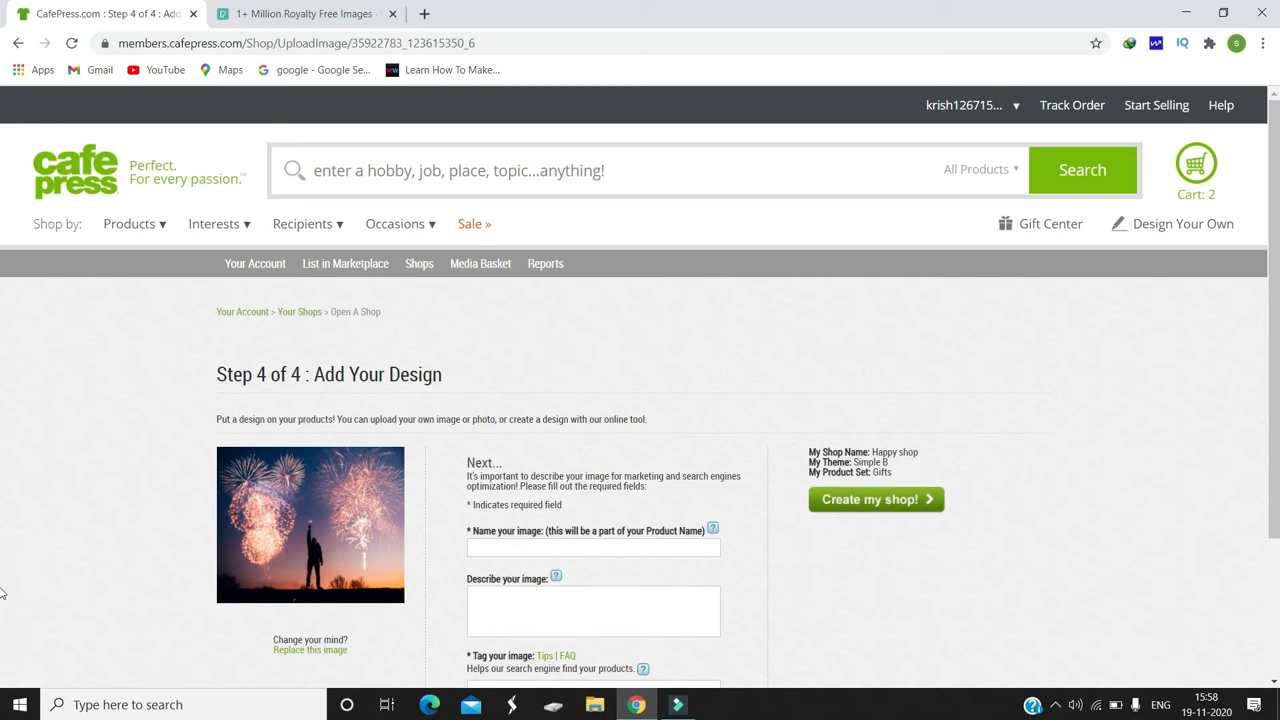
Step: Name the image "Crackers", describe it as "Beautiful crackers", tag it "crackers" and create the shop
scroll(2, 594, down, 1)
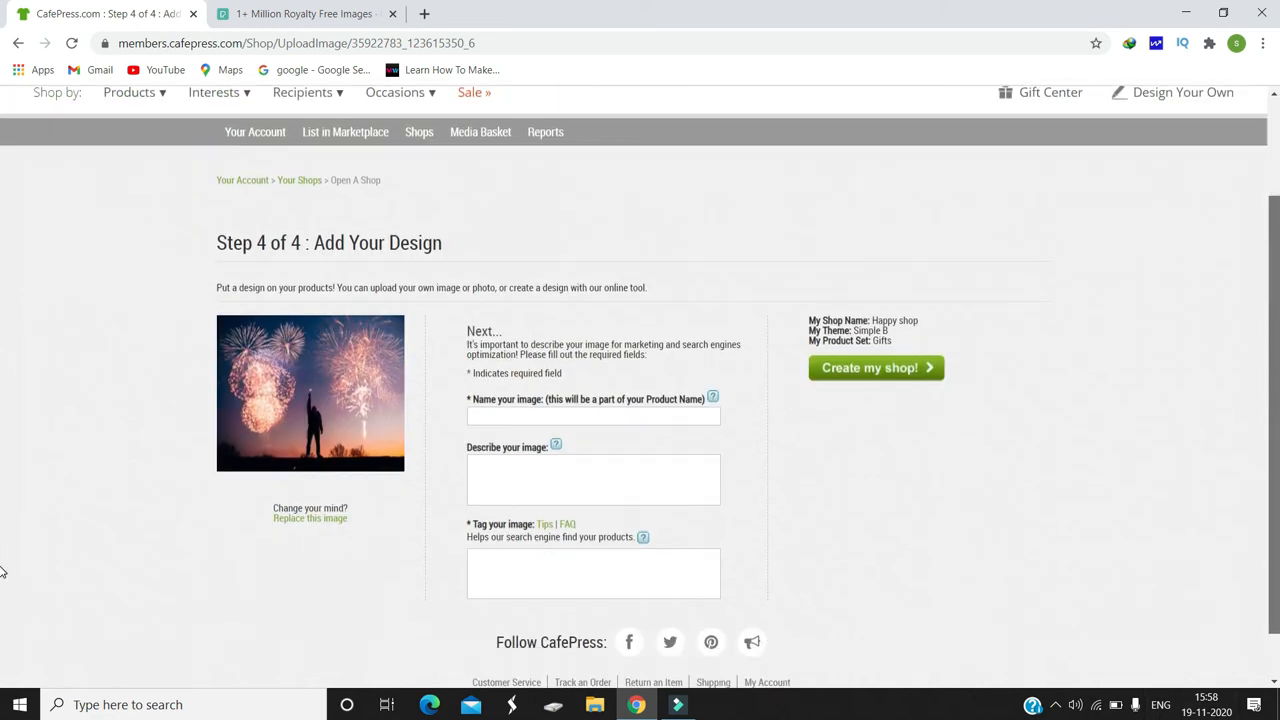
click(546, 415)
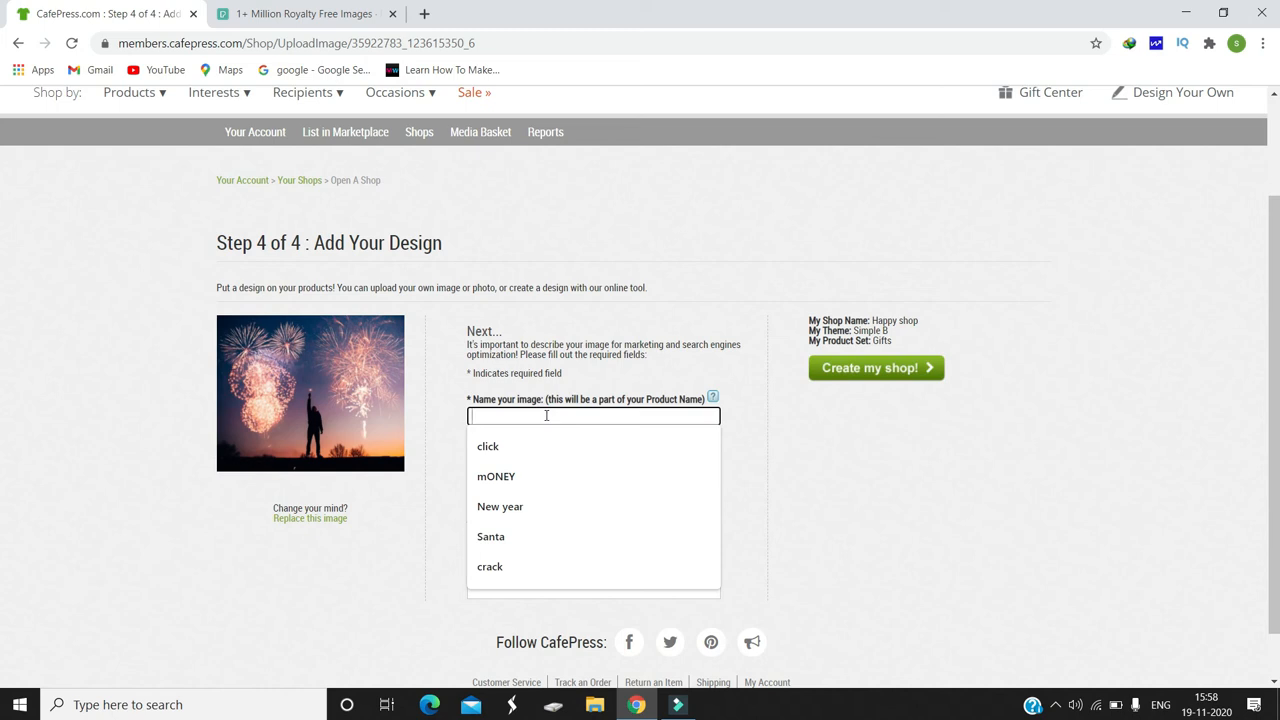
text(C)
click(523, 566)
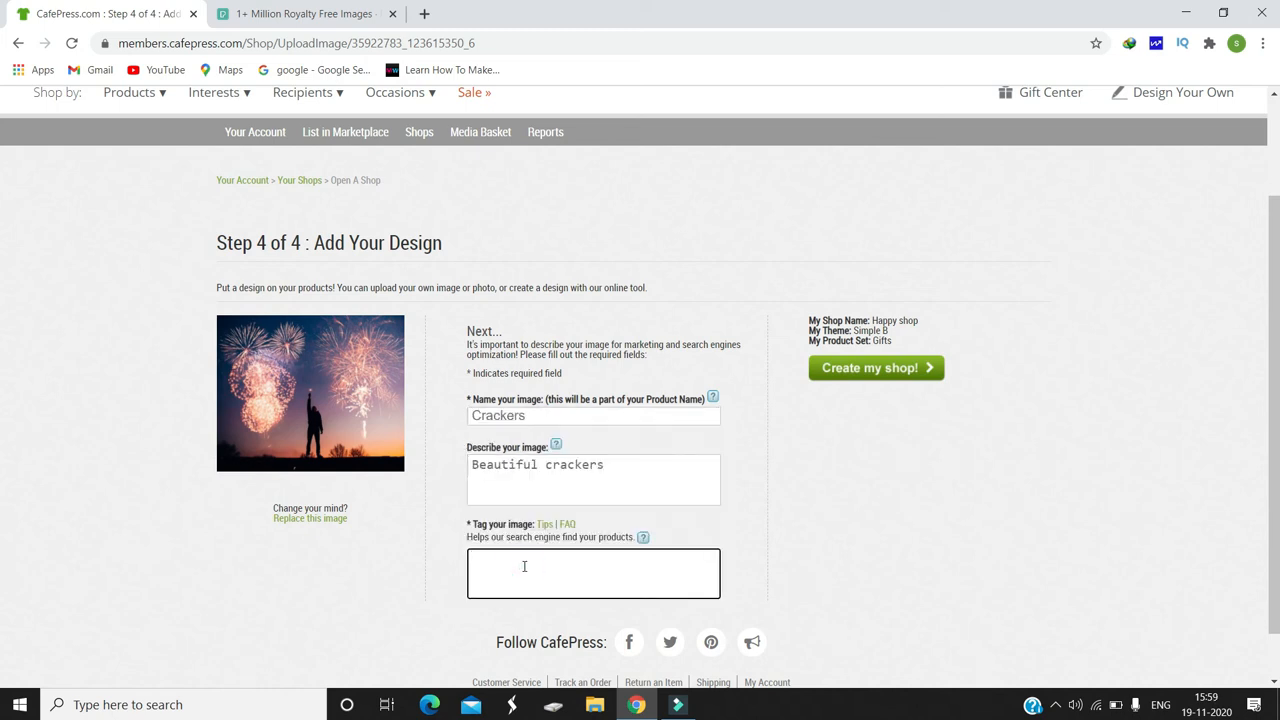
text(crackers)
click(874, 370)
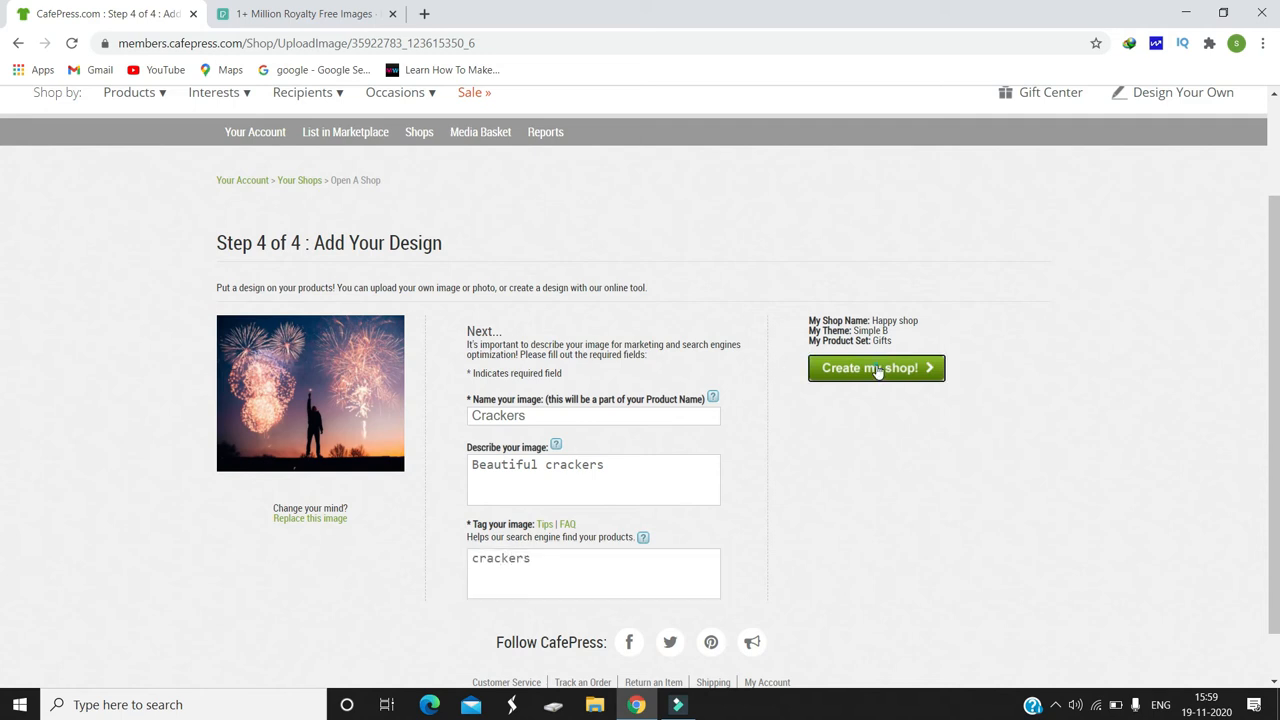
Step: Review the shop management options, open the new shop's URL and look over the products on its storefront
scroll(3, 380, down, 5)
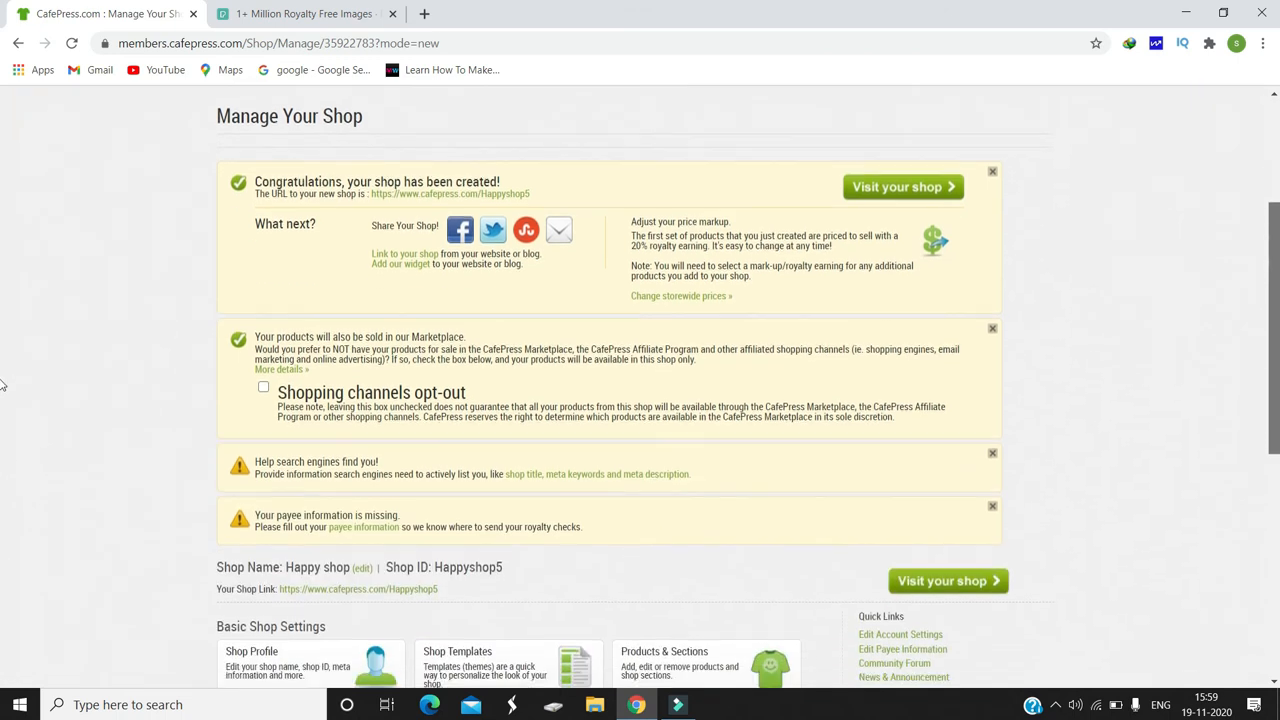
scroll(3, 495, down, 1)
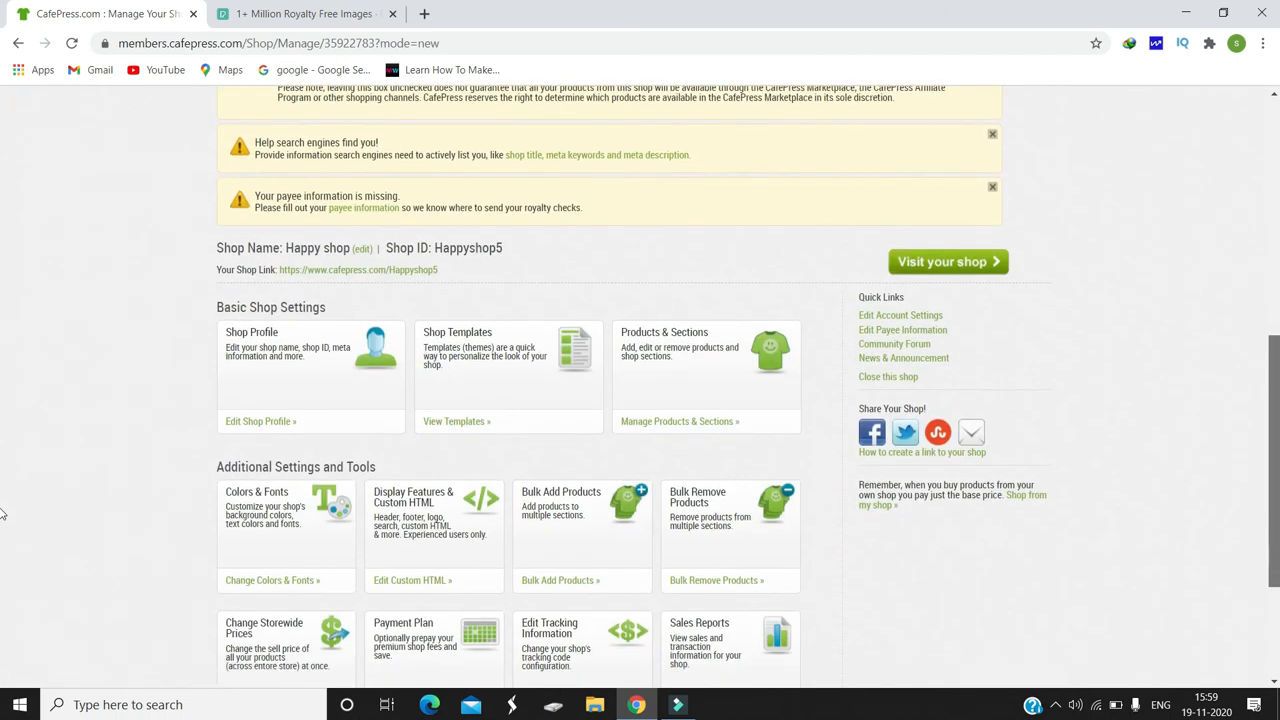
scroll(3, 420, up, 4)
scroll(3, 333, up, 1)
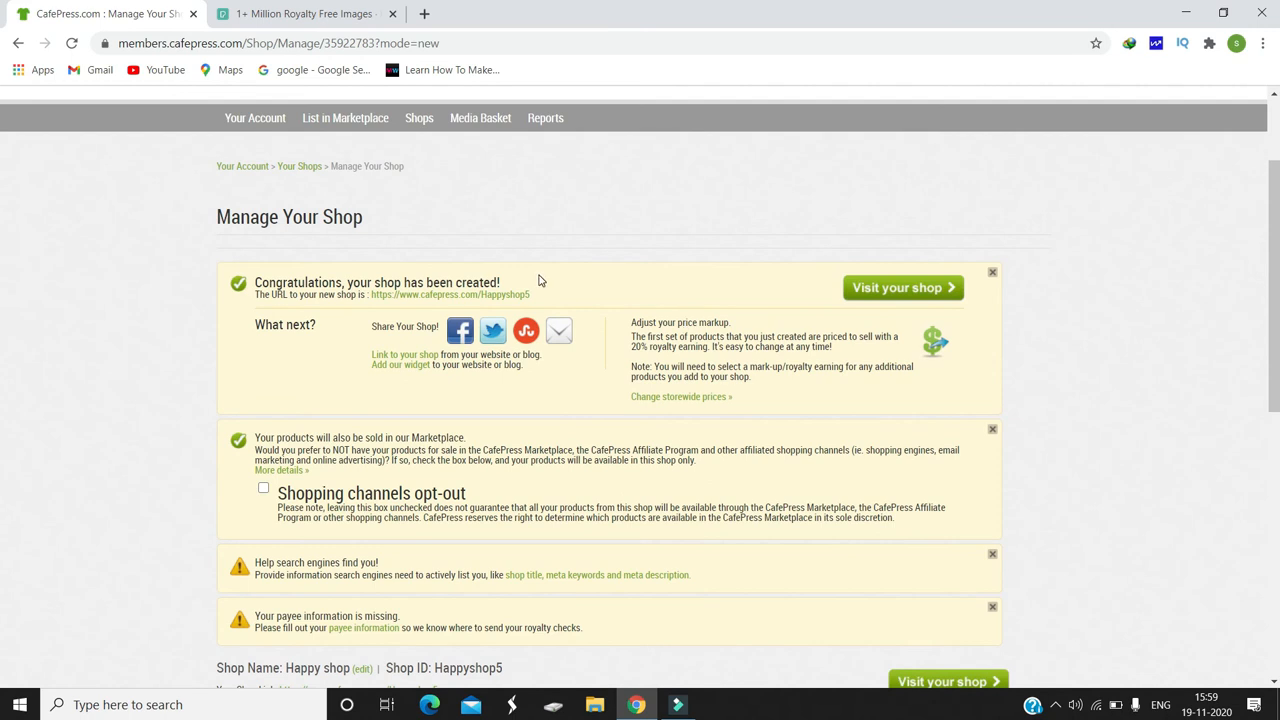
click(420, 295)
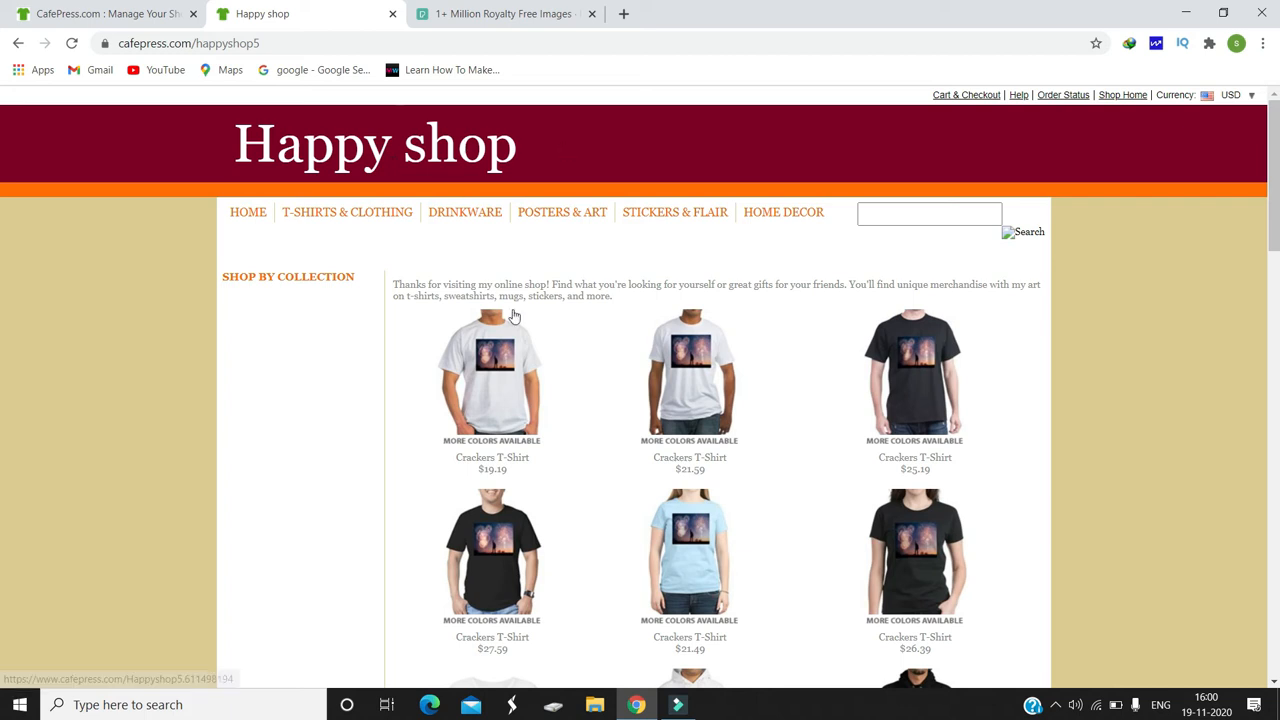
scroll(3, 246, down, 5)
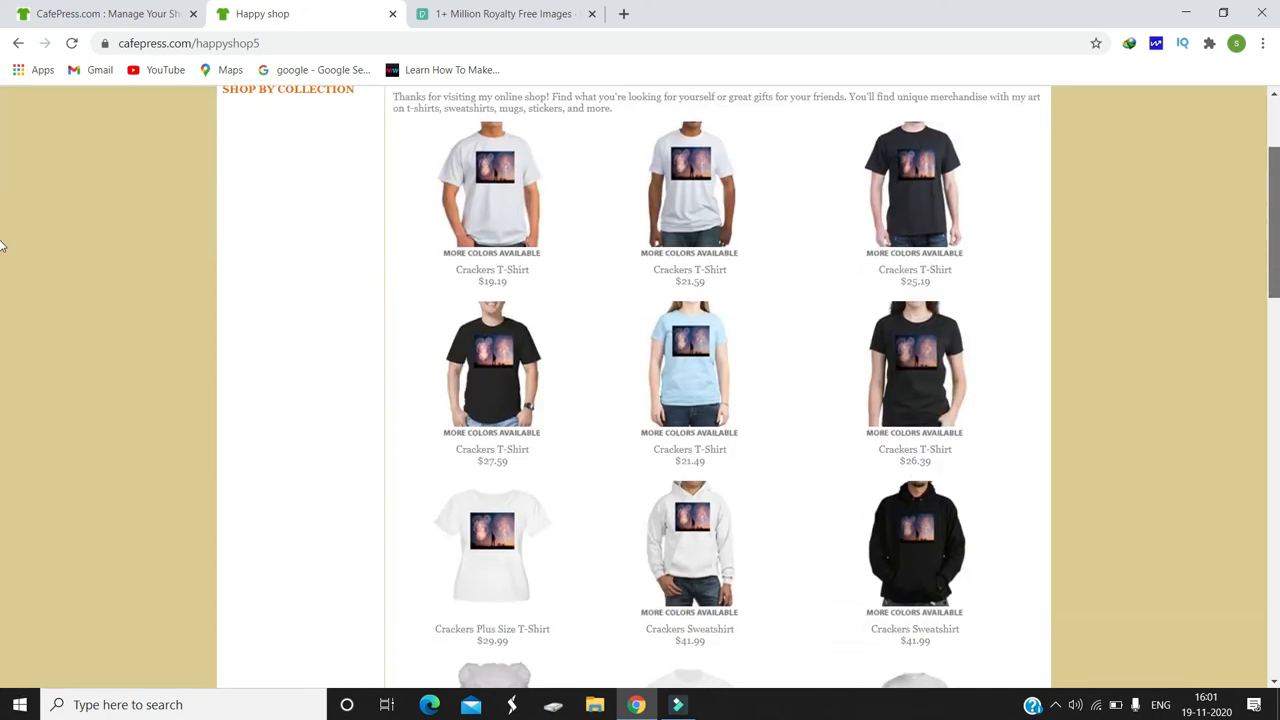
scroll(2, 370, down, 3)
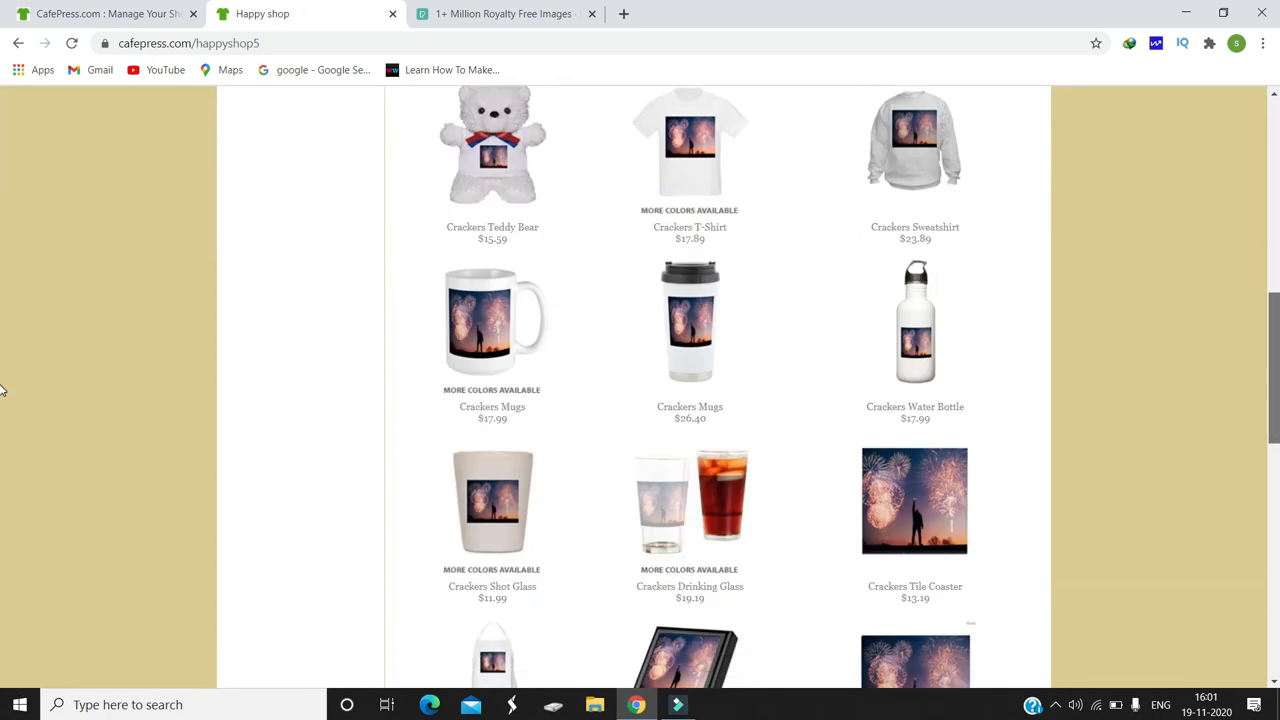
scroll(3, 200, up, 8)
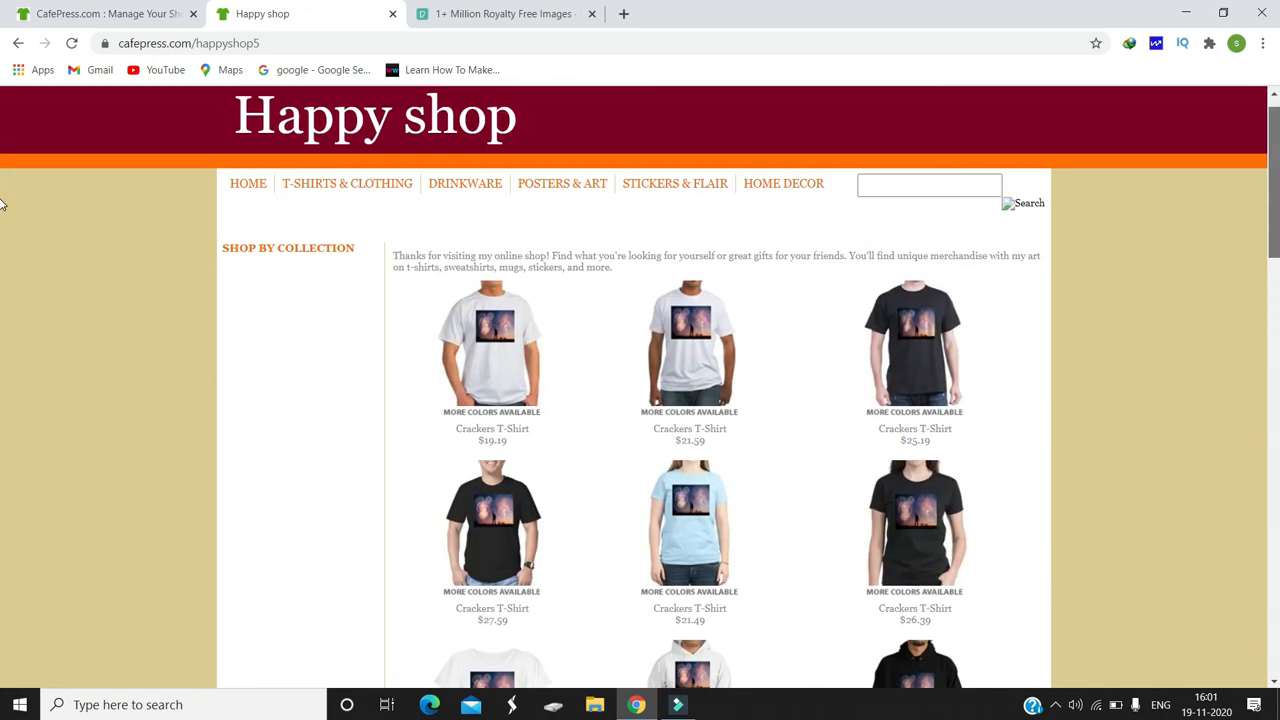
Step: View the first Crackers T-Shirt's product page and browse the shop's T-Shirts & Clothing and Drinkware categories
click(507, 368)
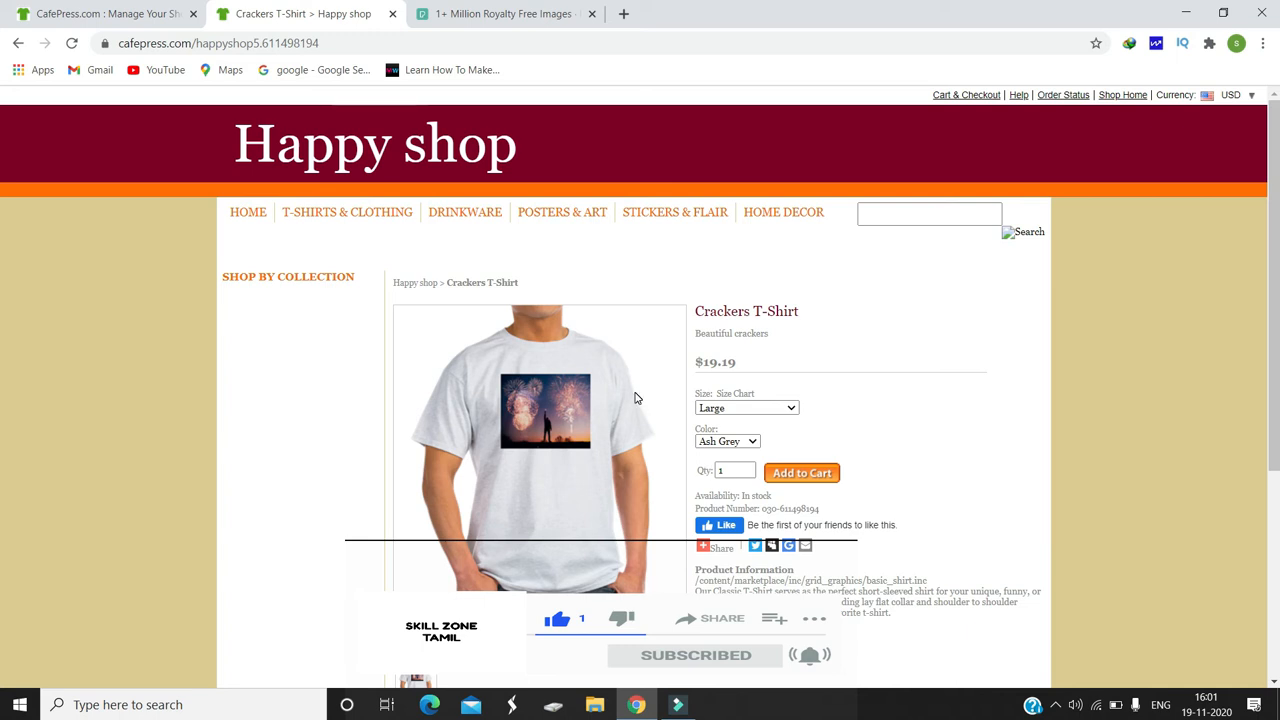
click(355, 220)
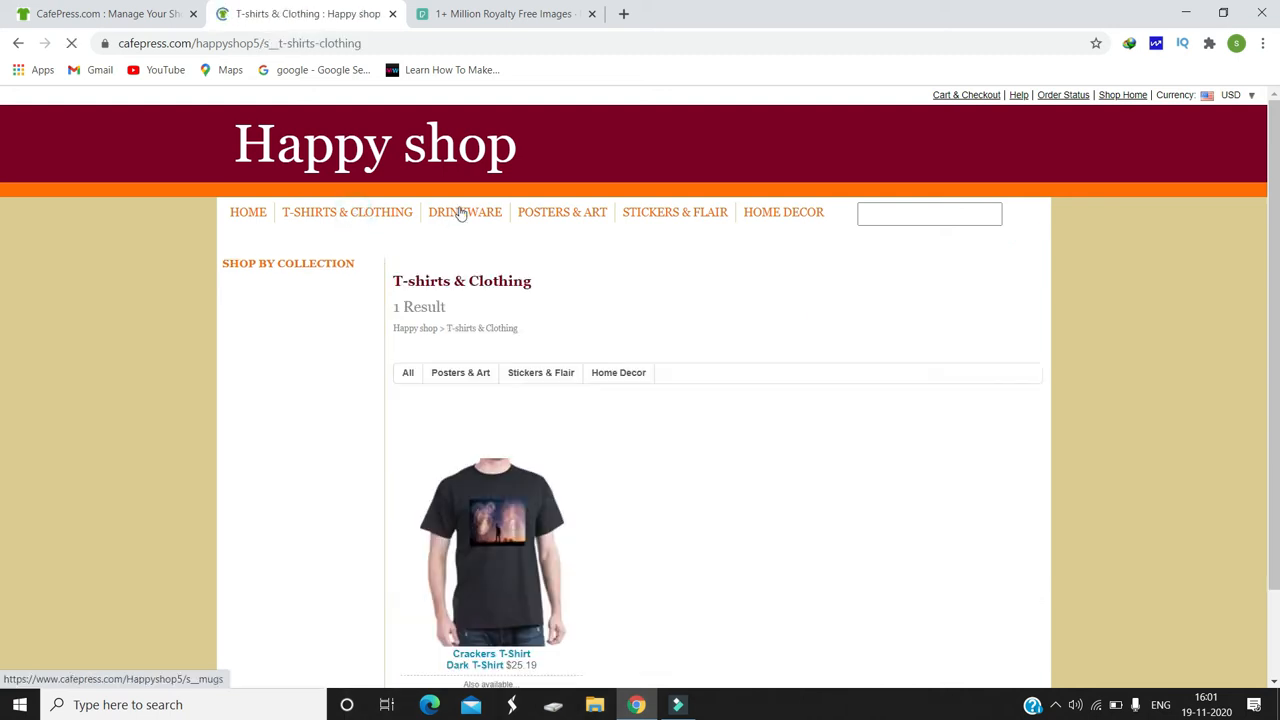
click(465, 212)
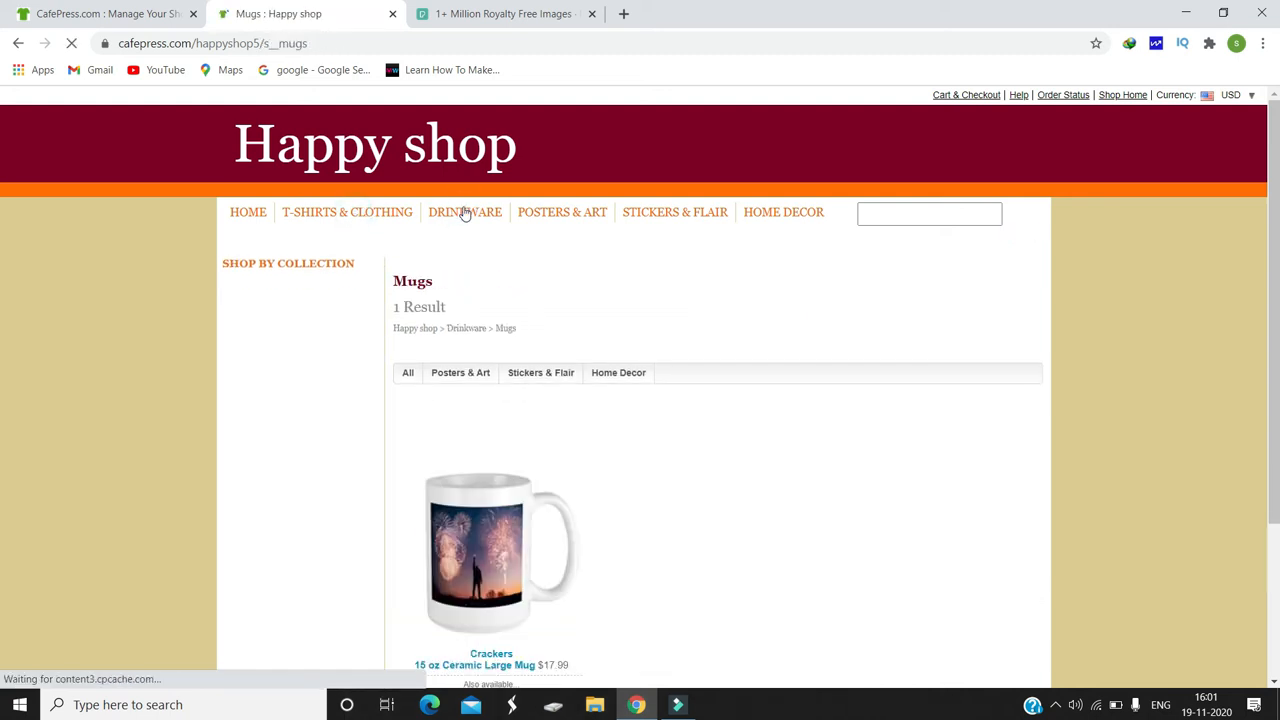
scroll(2, 383, down, 1)
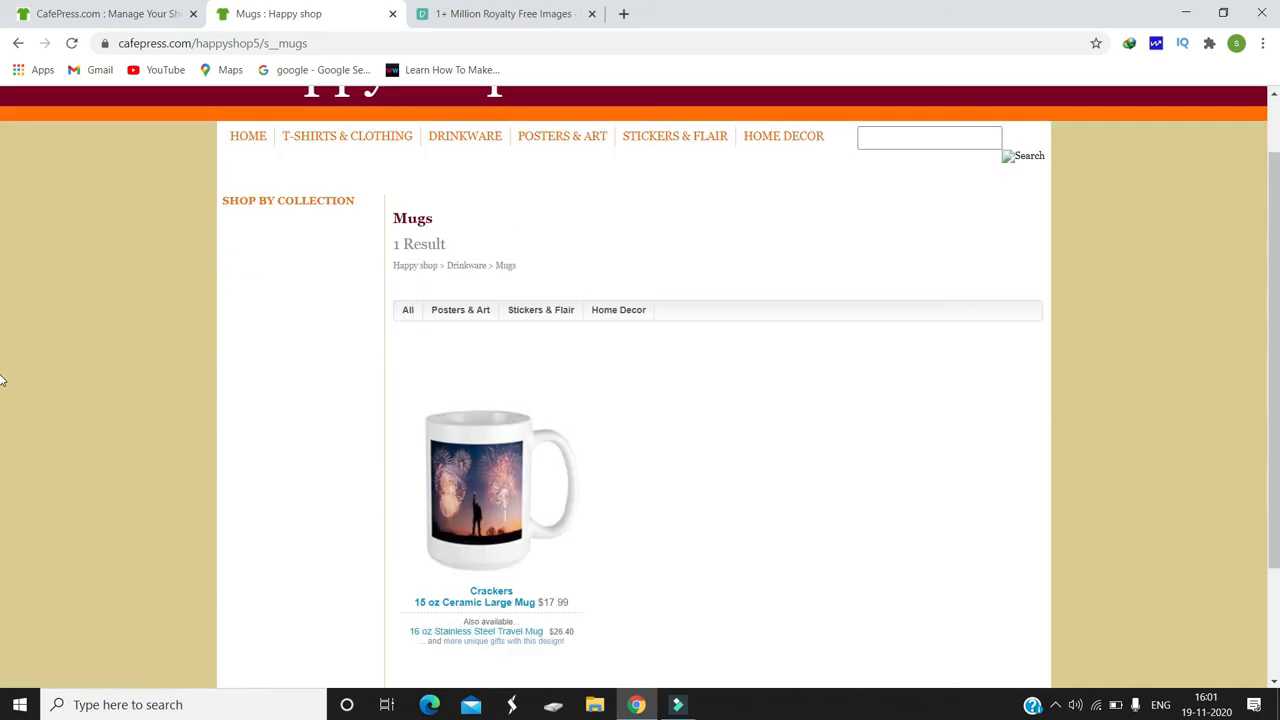
scroll(2, 209, up, 1)
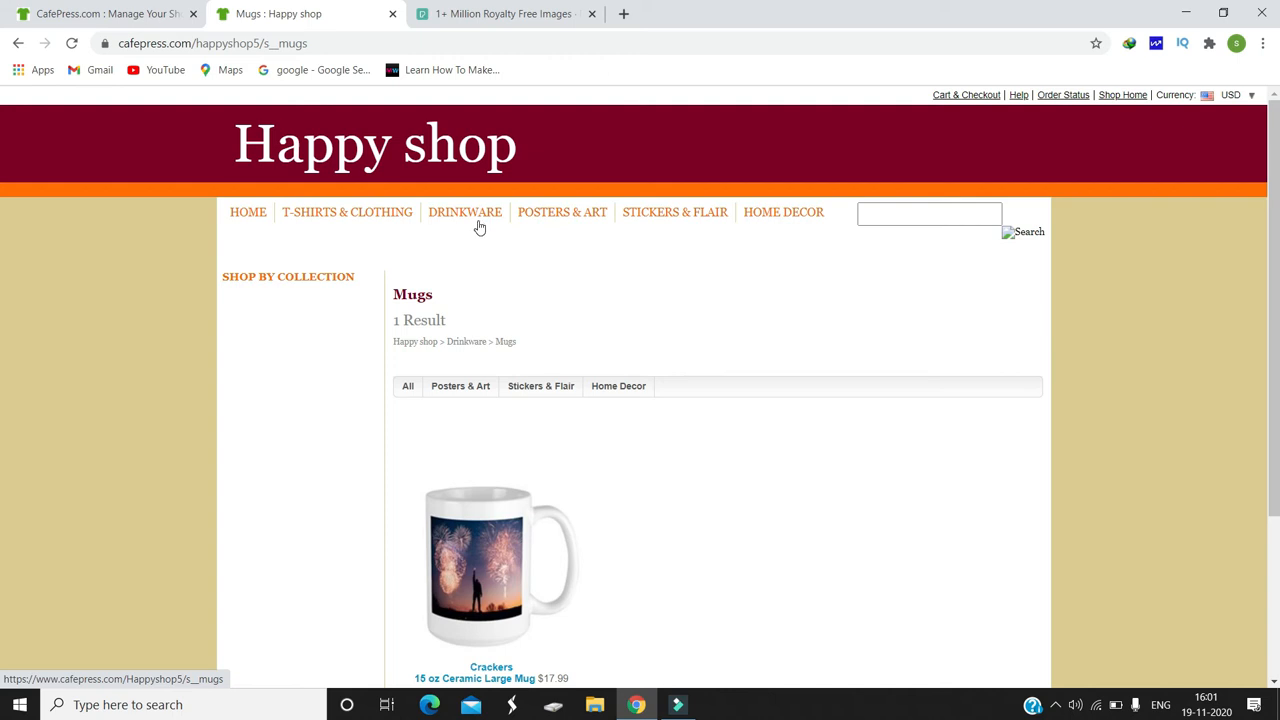
Step: Return to shop management, open Happyshop5's Sections / Products from Your Shops and start adding a product to the storefront
click(145, 10)
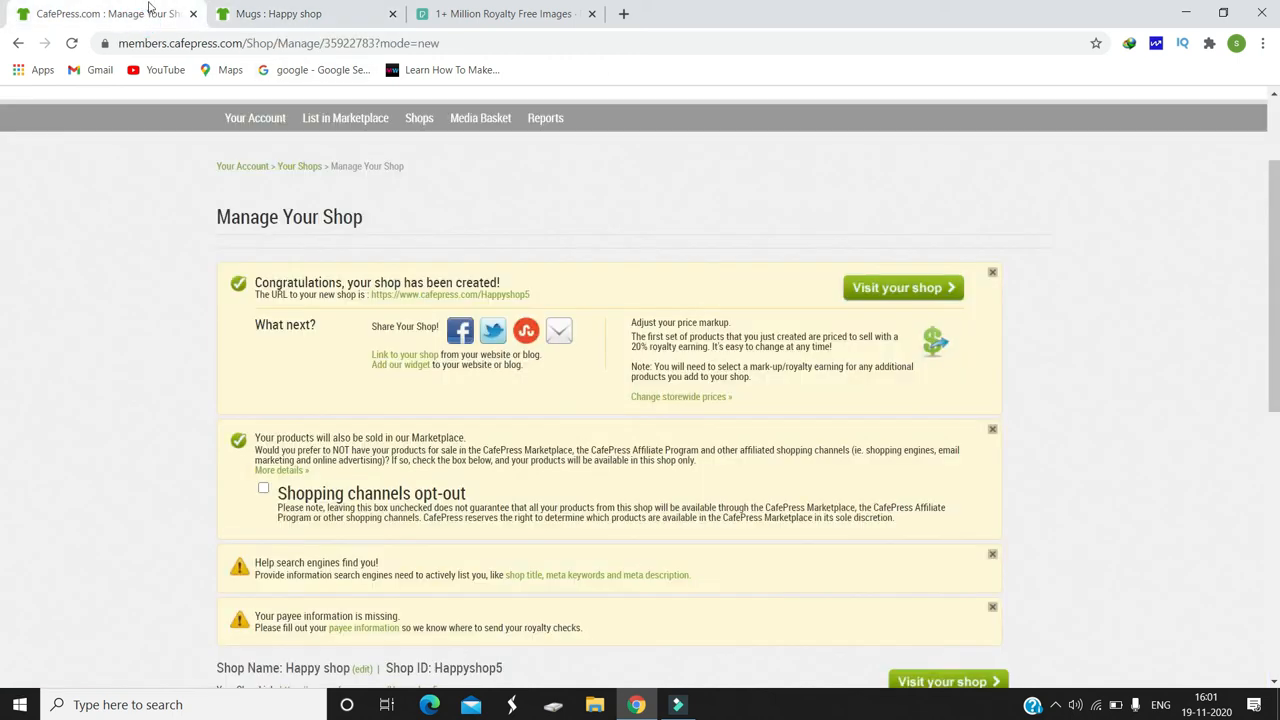
scroll(594, 308, up, 1)
click(300, 243)
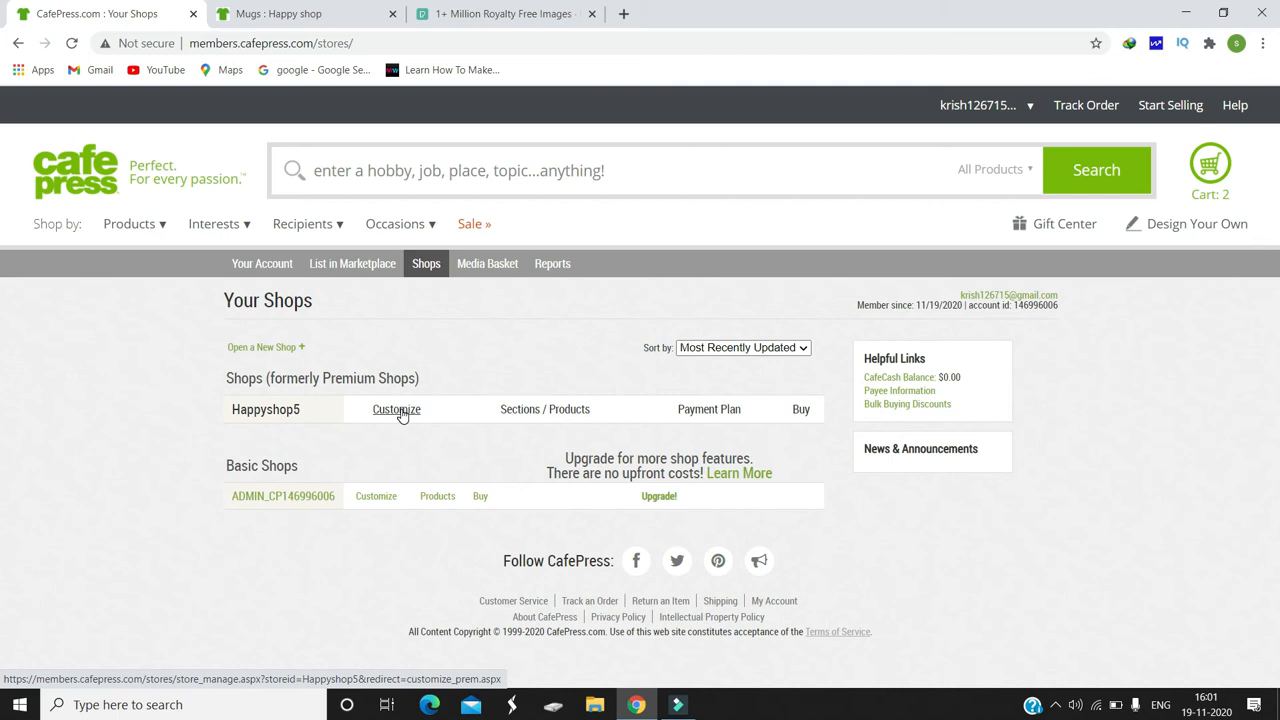
click(550, 412)
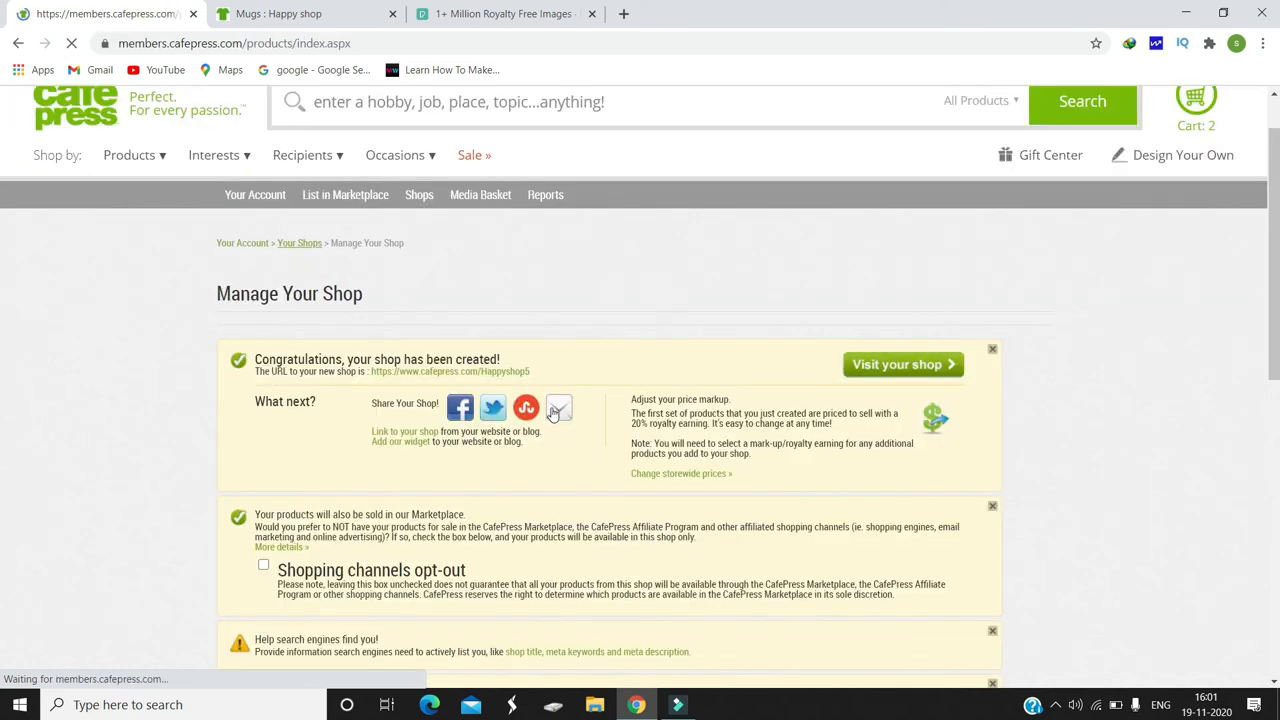
scroll(556, 410, down, 1)
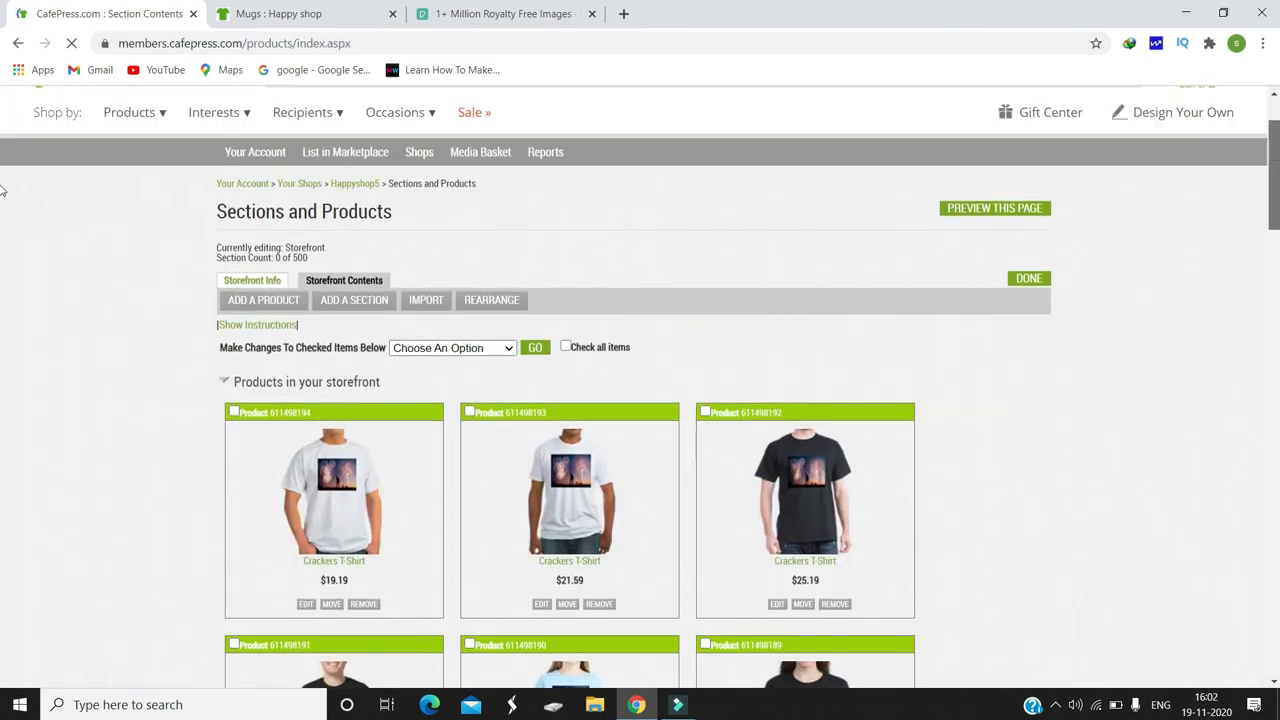
click(285, 299)
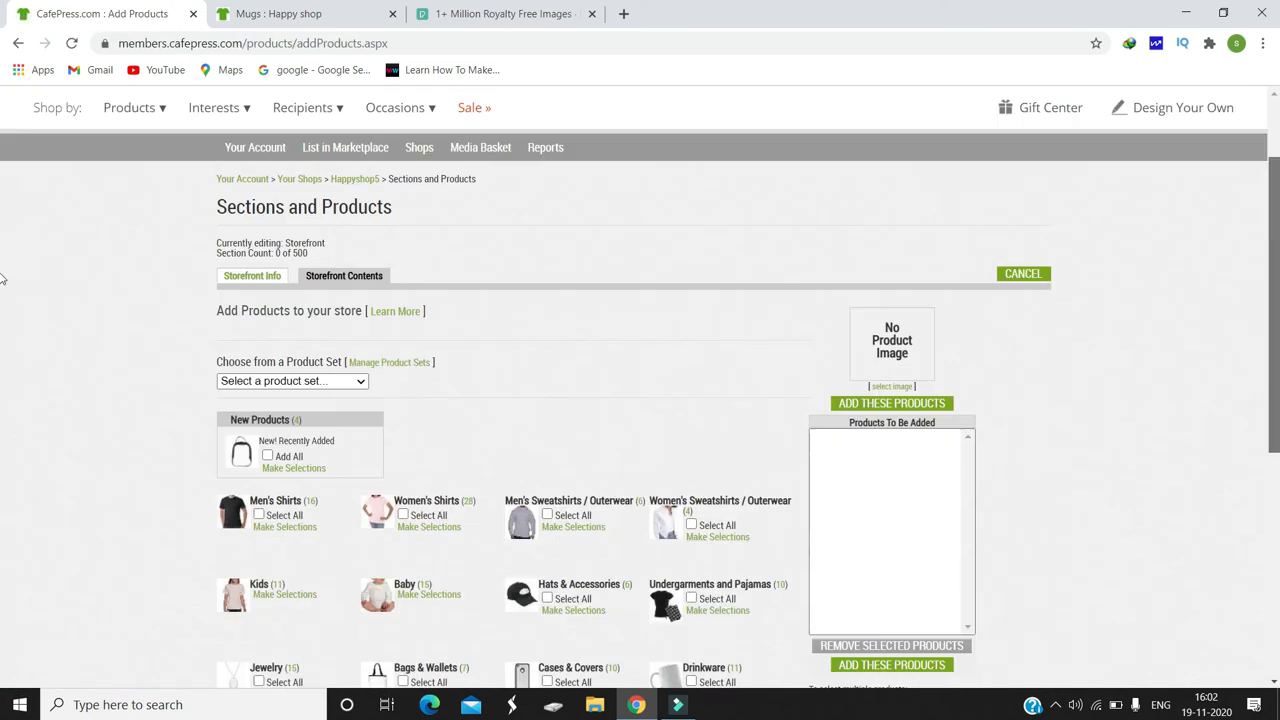
Step: Look over the product categories available to add to the storefront, then return to the storefront contents
scroll(2, 440, down, 2)
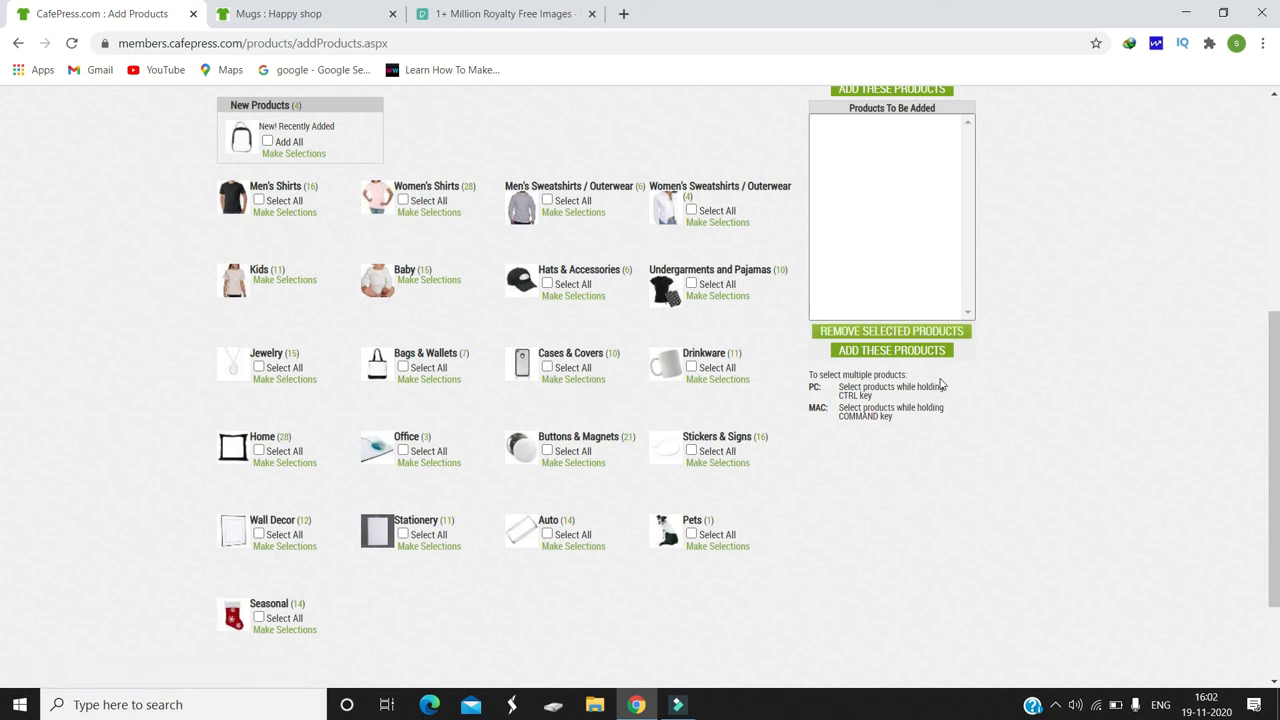
scroll(4, 345, up, 3)
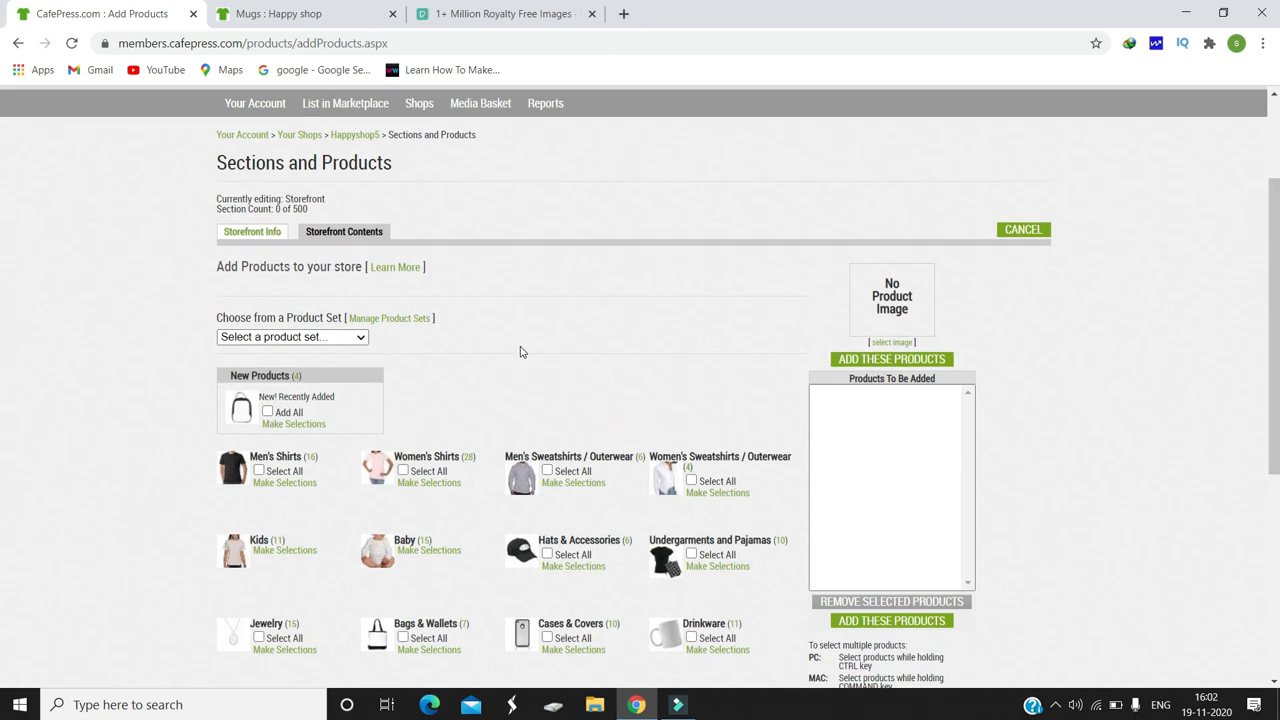
scroll(3, 287, up, 3)
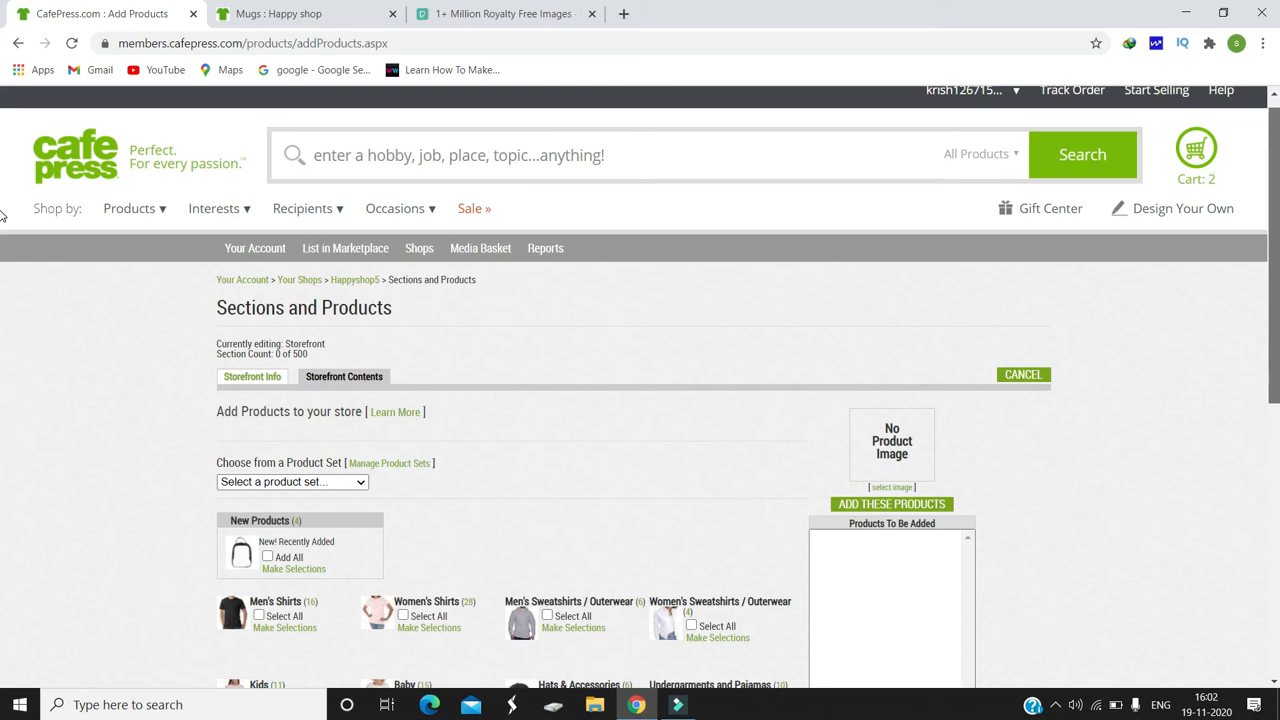
click(18, 45)
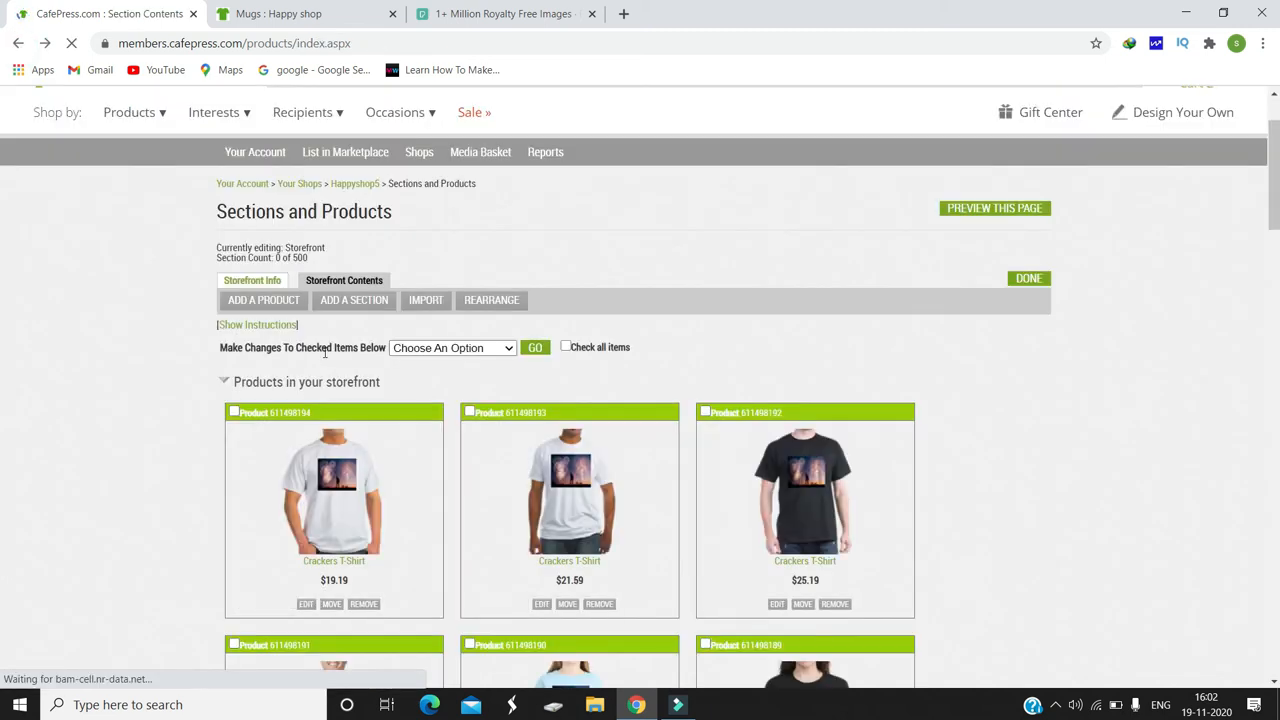
Step: Open the second Crackers T-Shirt in the Product Designer and examine its front image, height and placement settings
click(541, 605)
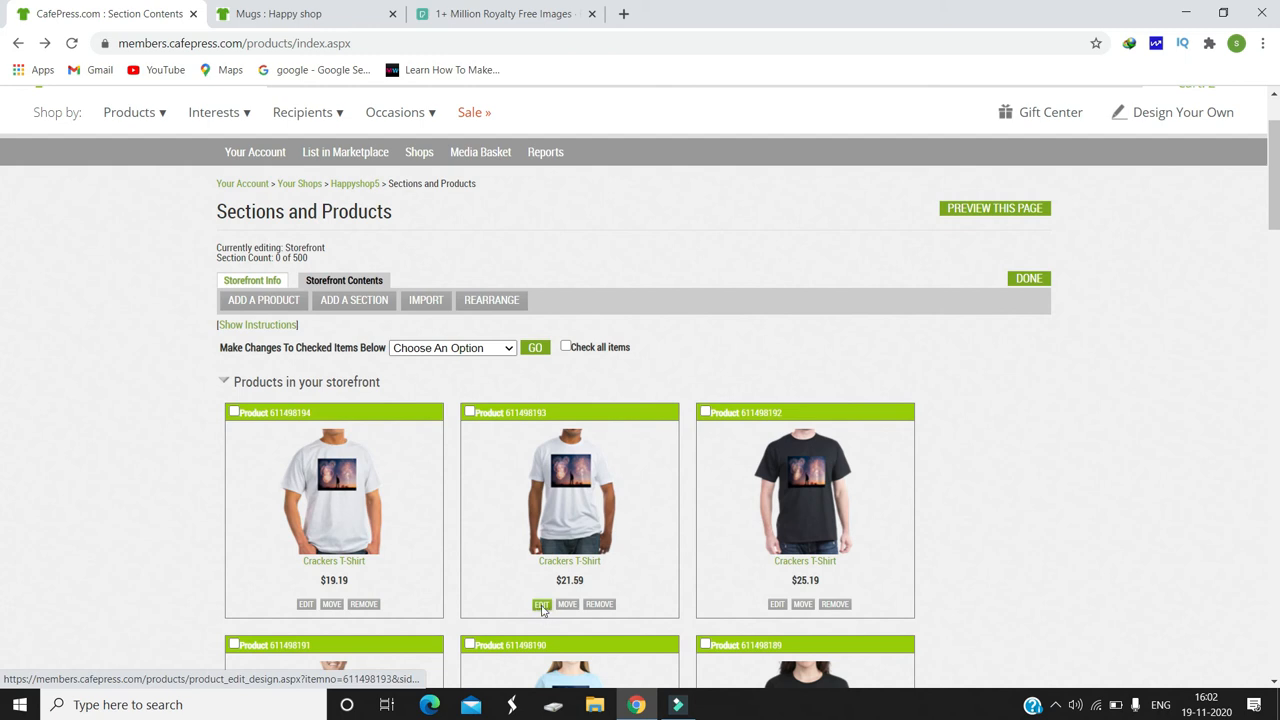
scroll(3, 240, down, 1)
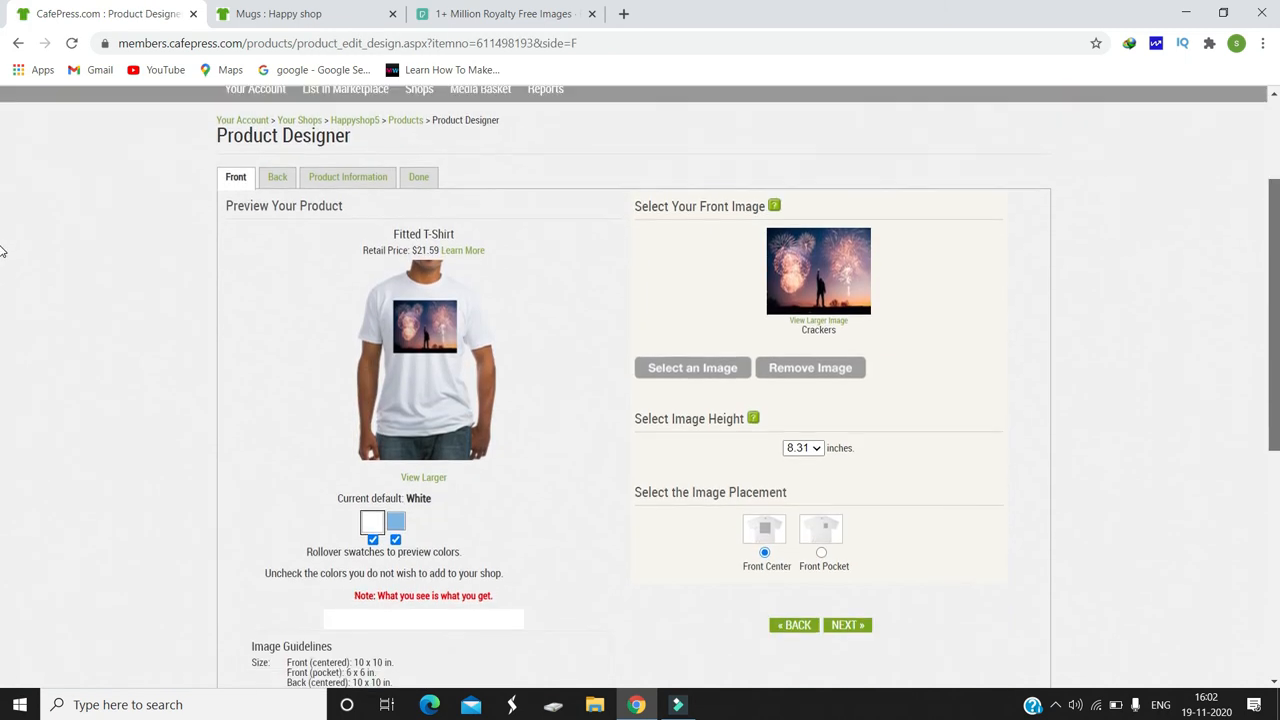
scroll(3, 316, up, 2)
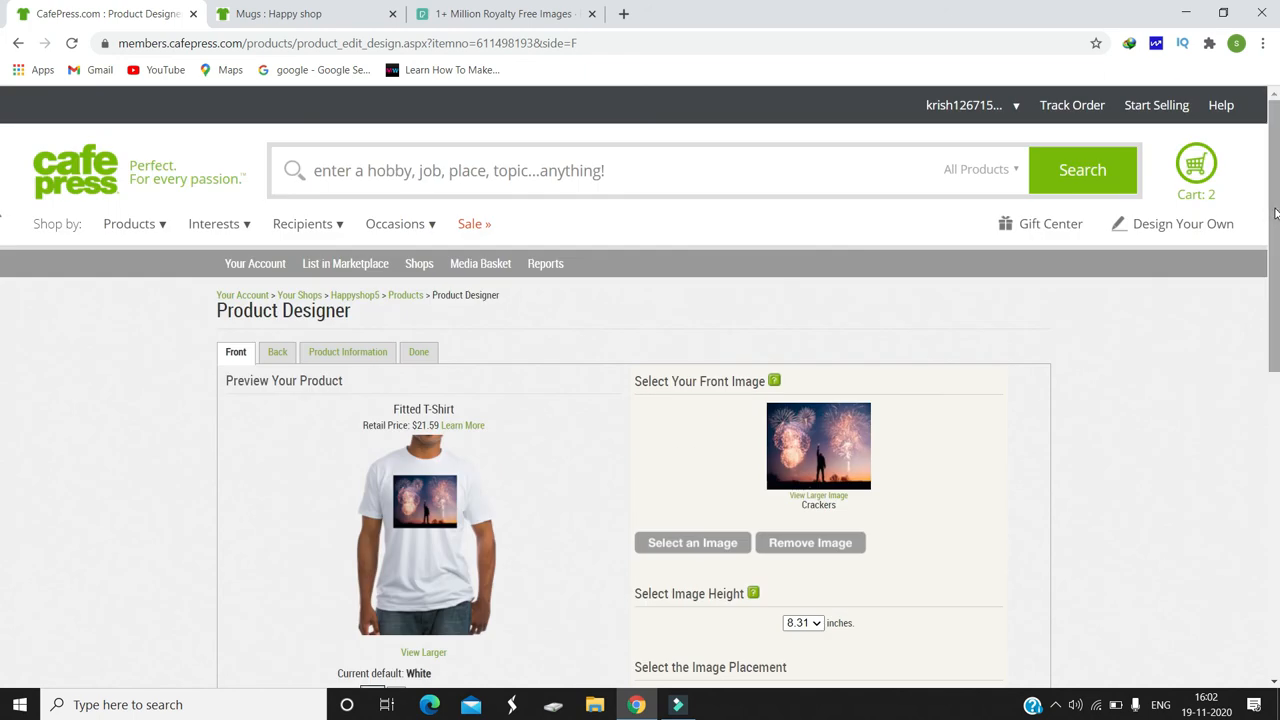
Step: Go to the account's My Designs page and open the 33-product Crackers design for editing
mouse_move(965, 108)
click(987, 318)
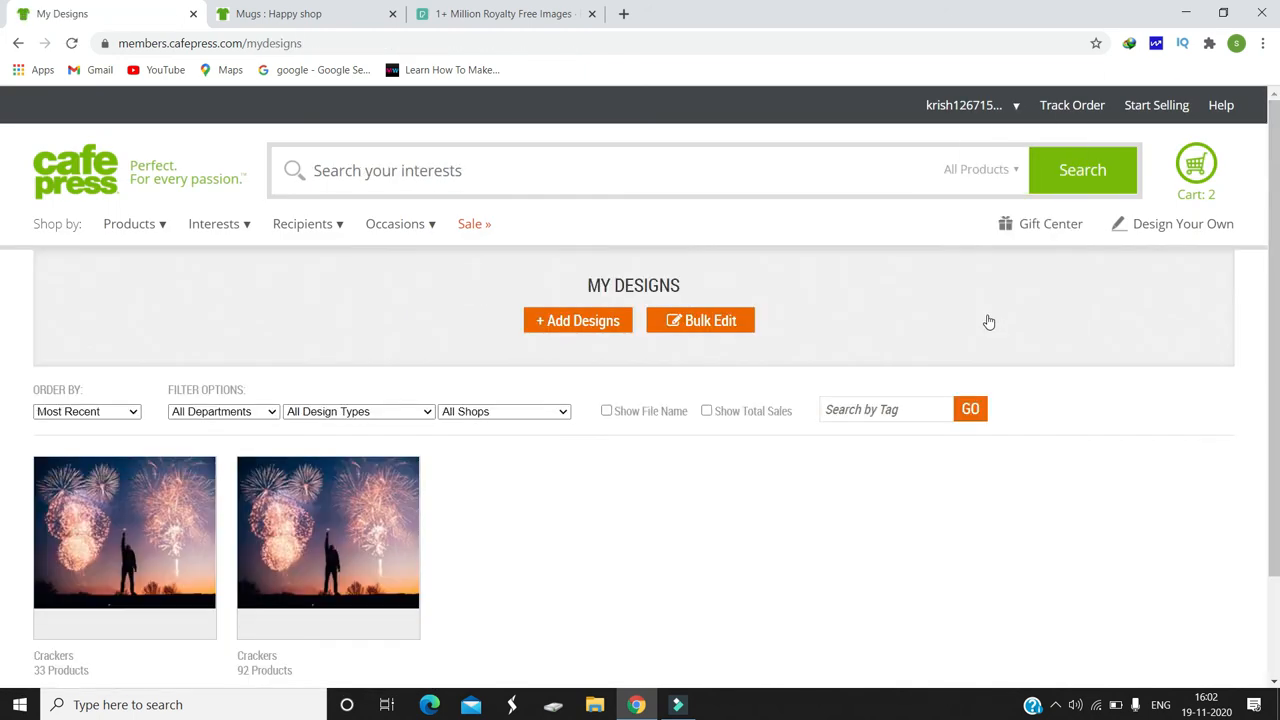
scroll(4, 210, down, 2)
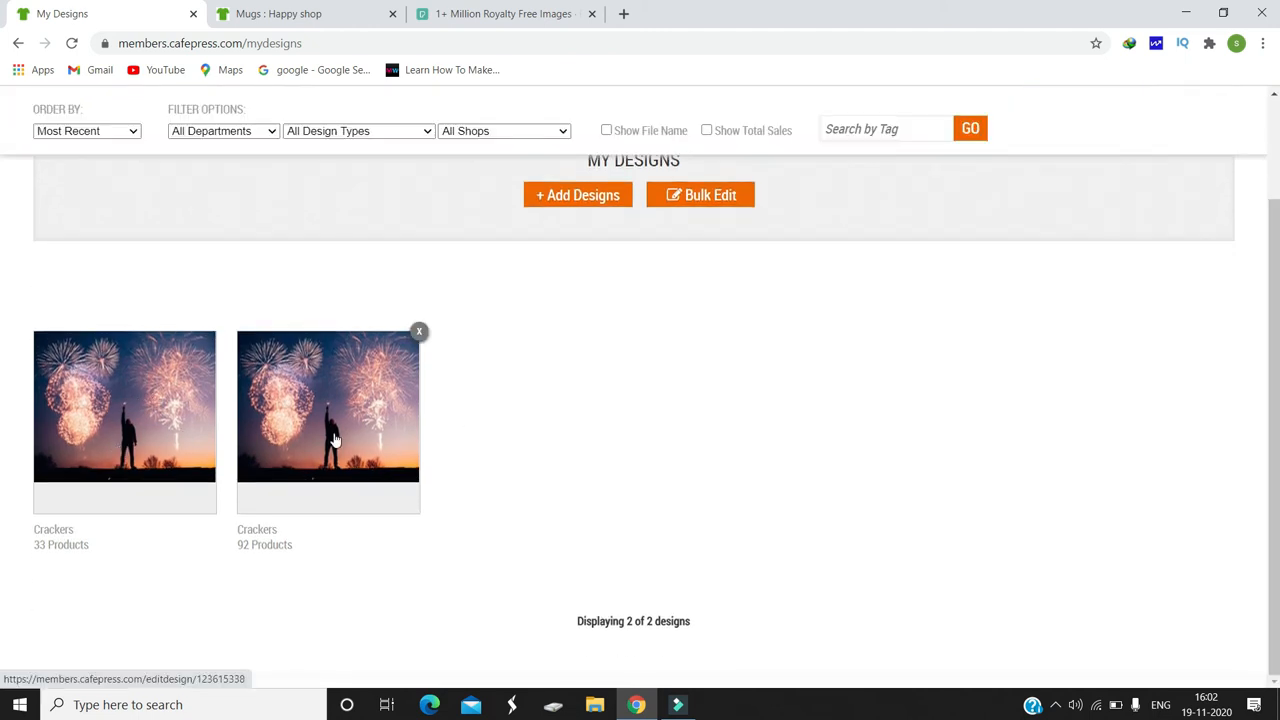
click(335, 440)
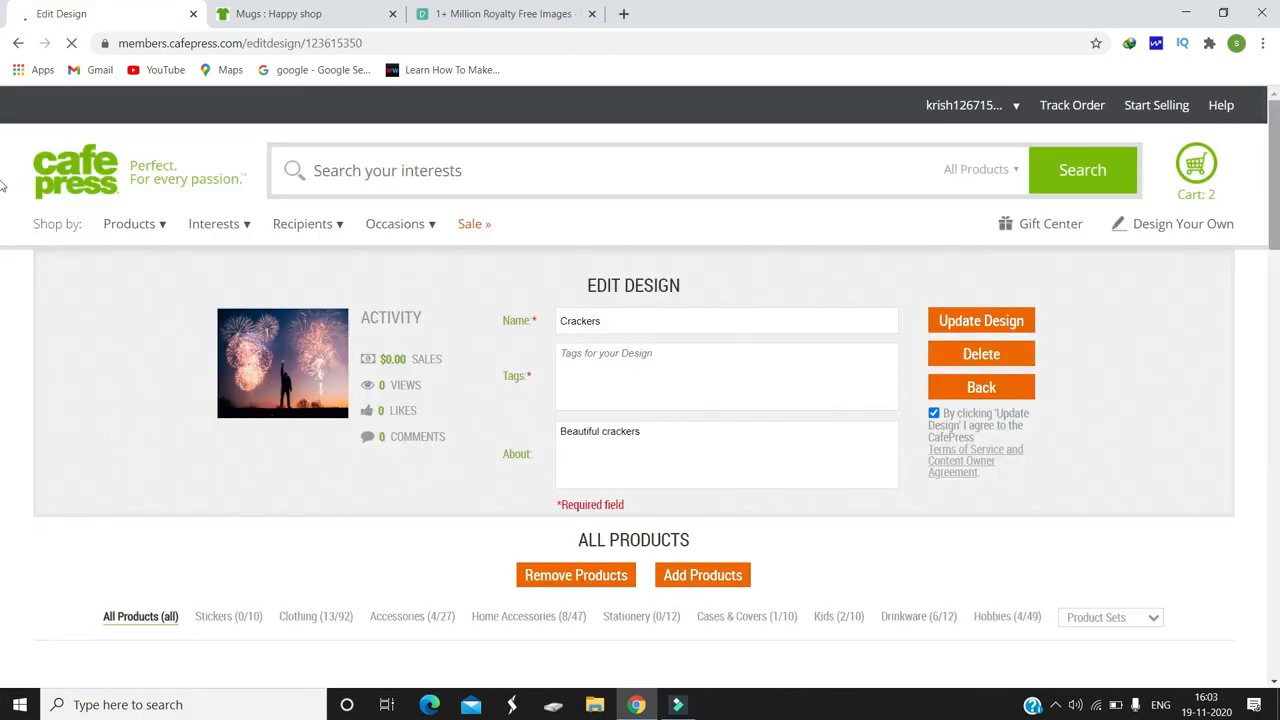
Step: Edit the Crackers Baseball Cap to use Fill mode with the design scaled to 27, save it and close the editor
scroll(3, 280, down, 4)
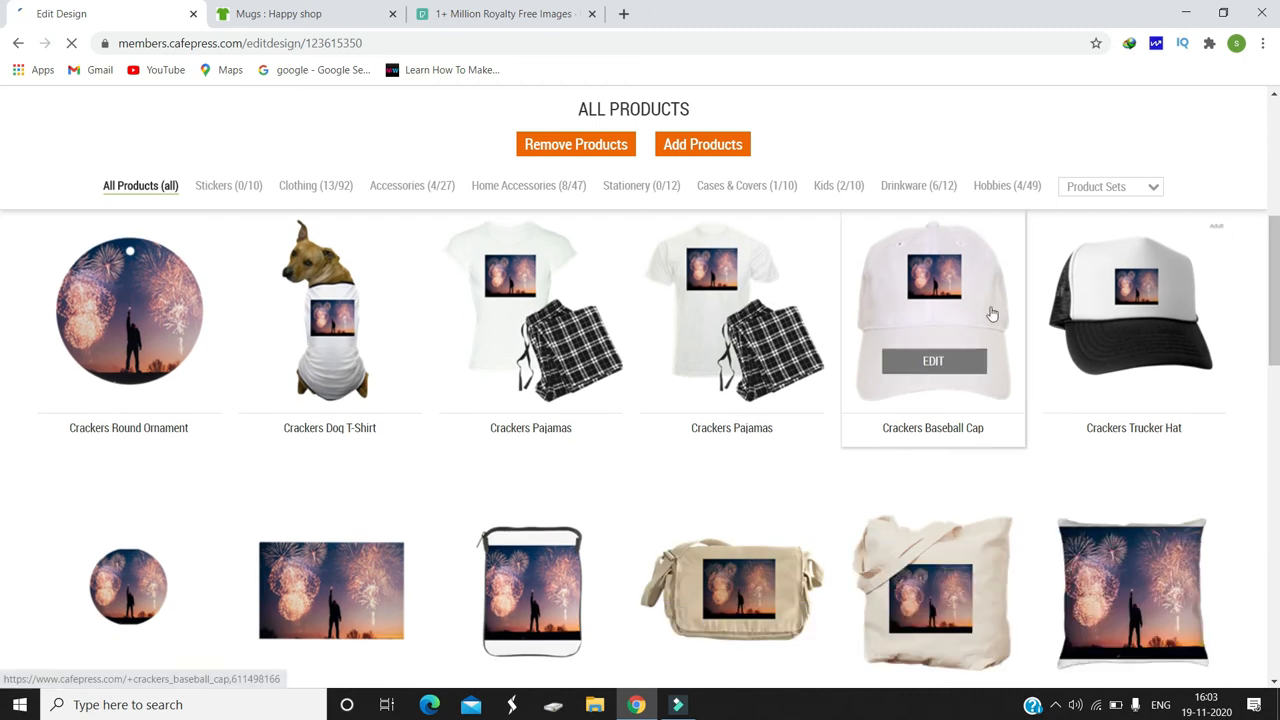
click(930, 360)
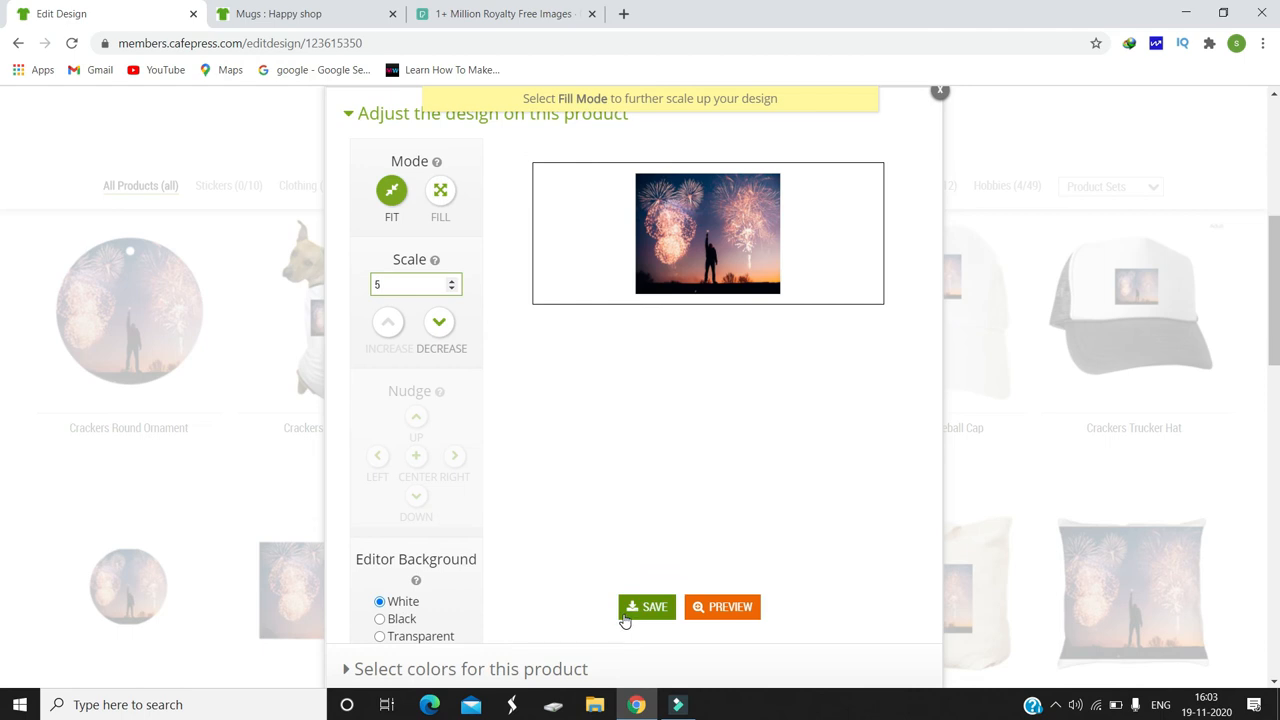
click(440, 192)
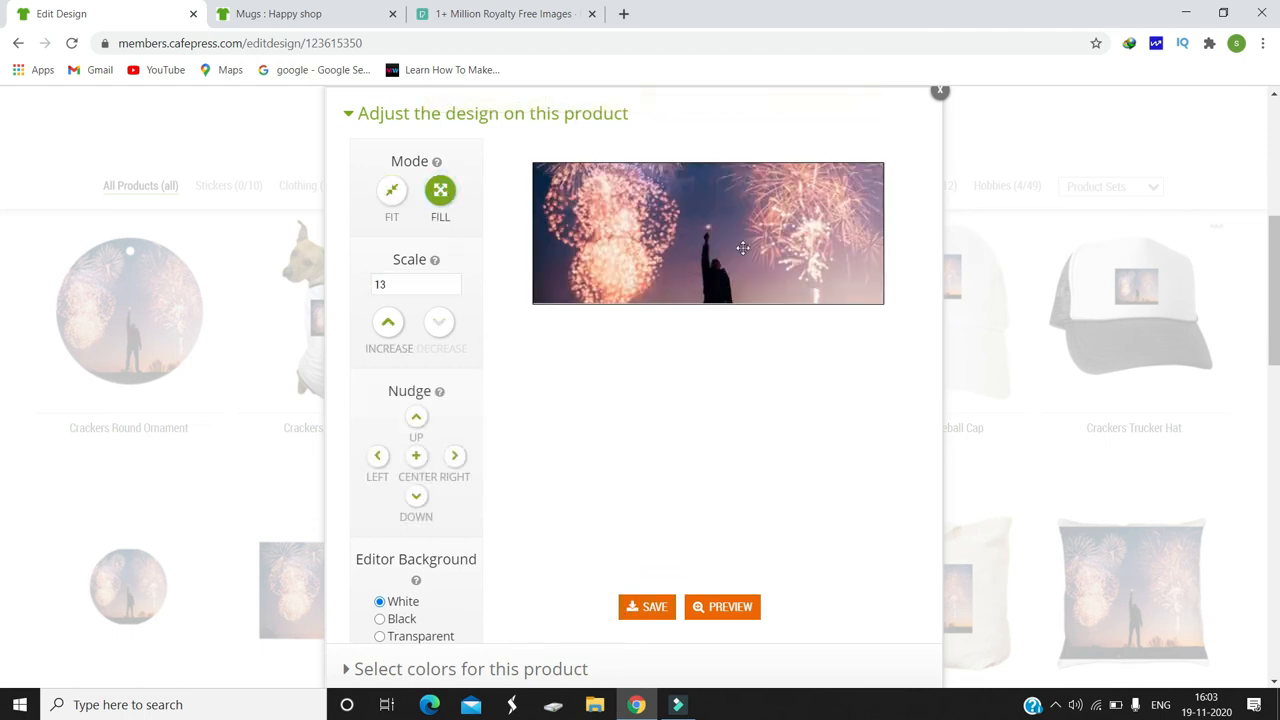
click(388, 322)
click(388, 322)
click(387, 323)
click(387, 323)
click(388, 322)
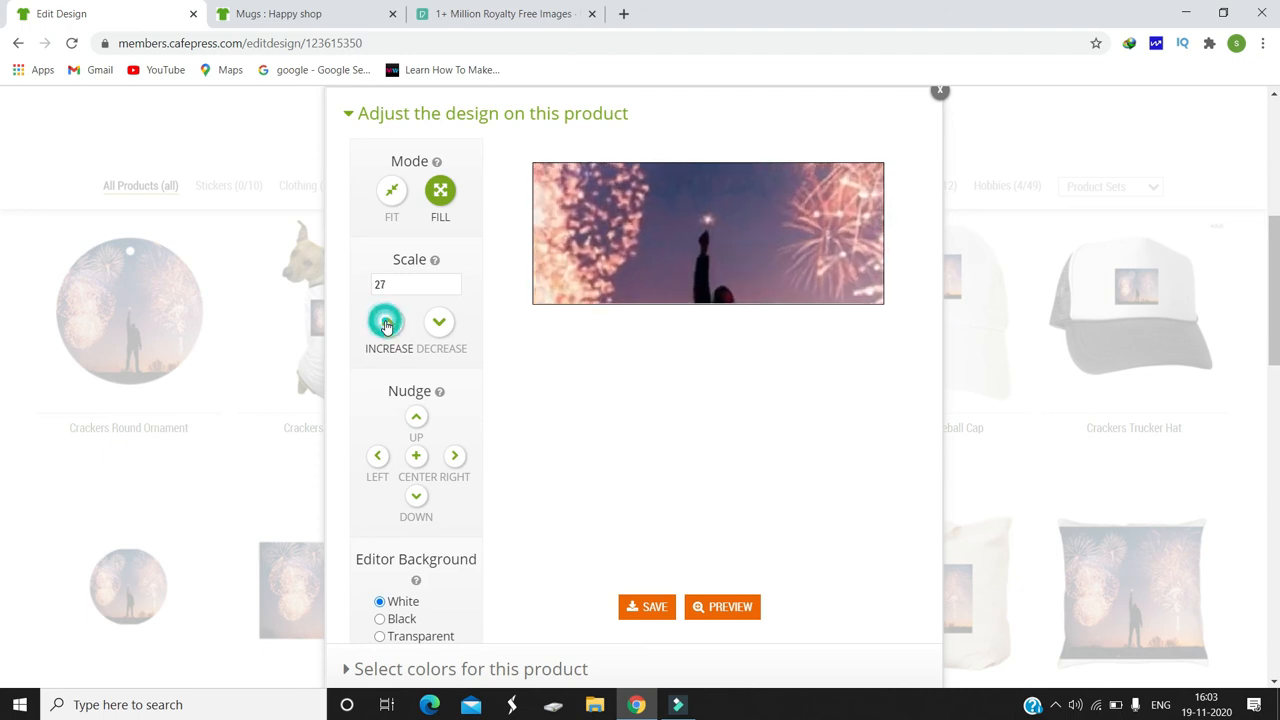
click(631, 607)
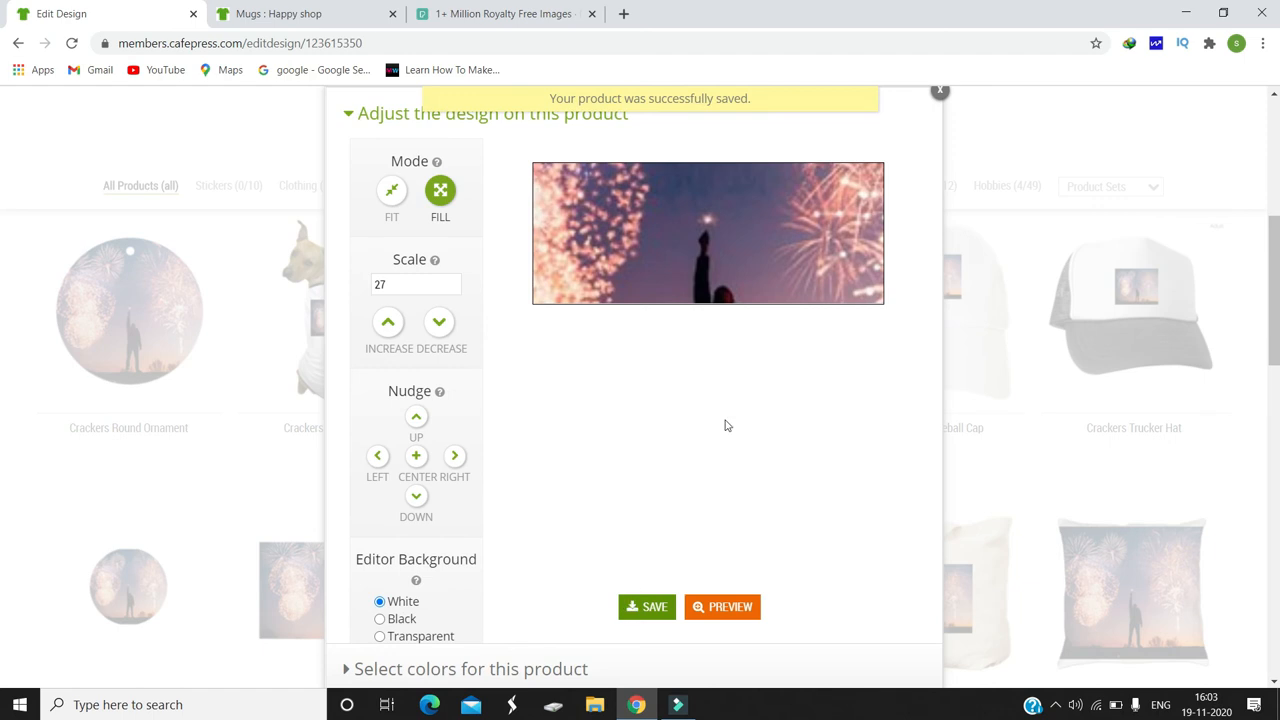
click(941, 93)
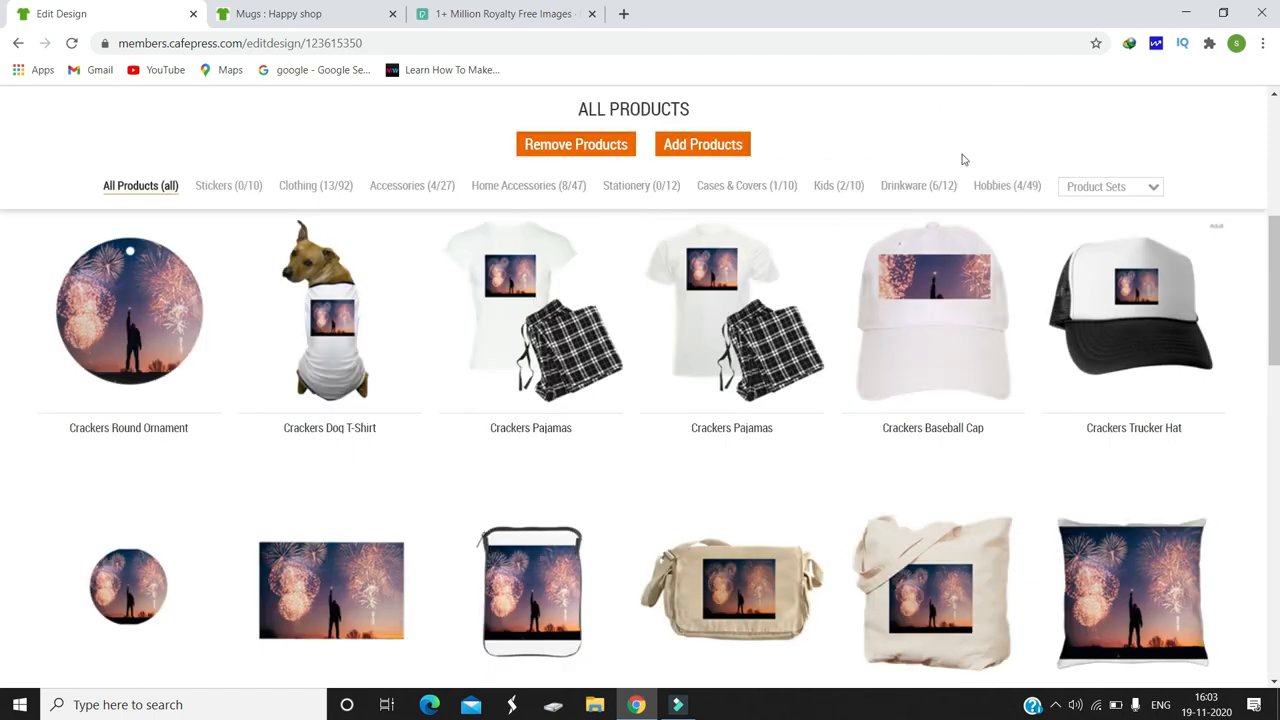
Step: Look over the Crackers design's product list, including the edited baseball cap
mouse_move(916, 272)
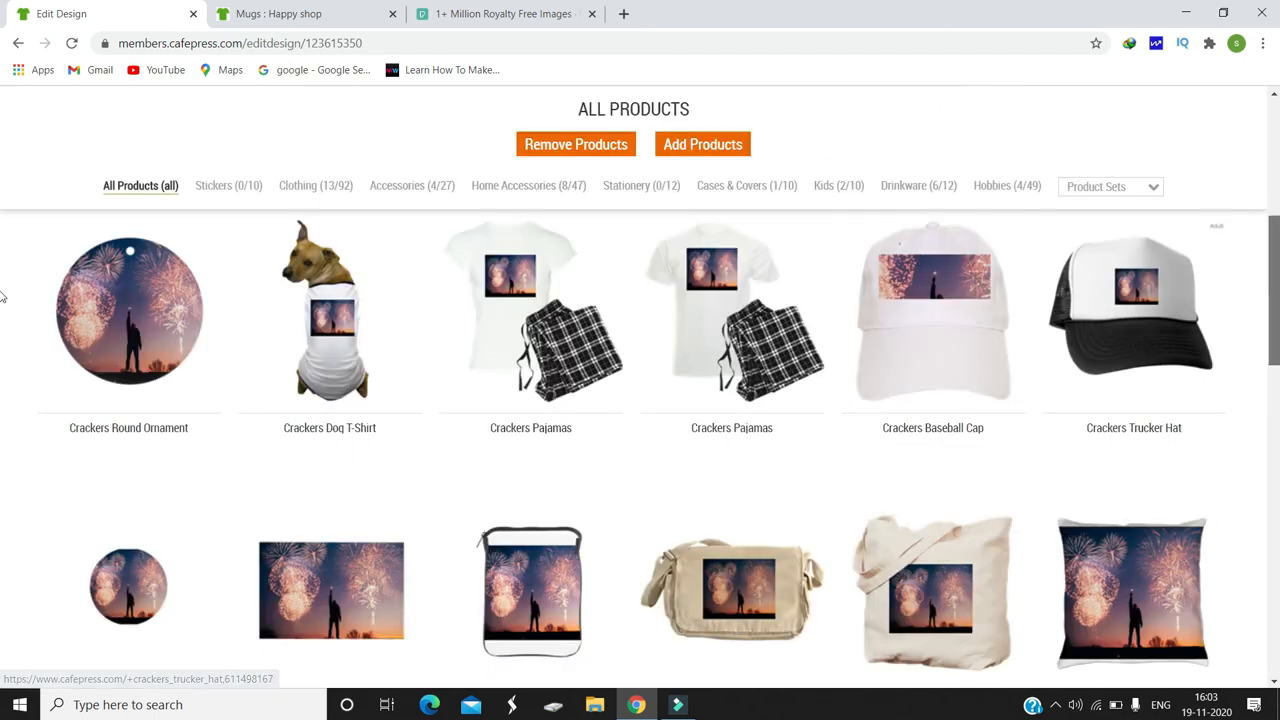
scroll(5, 286, up, 2)
scroll(3, 262, down, 2)
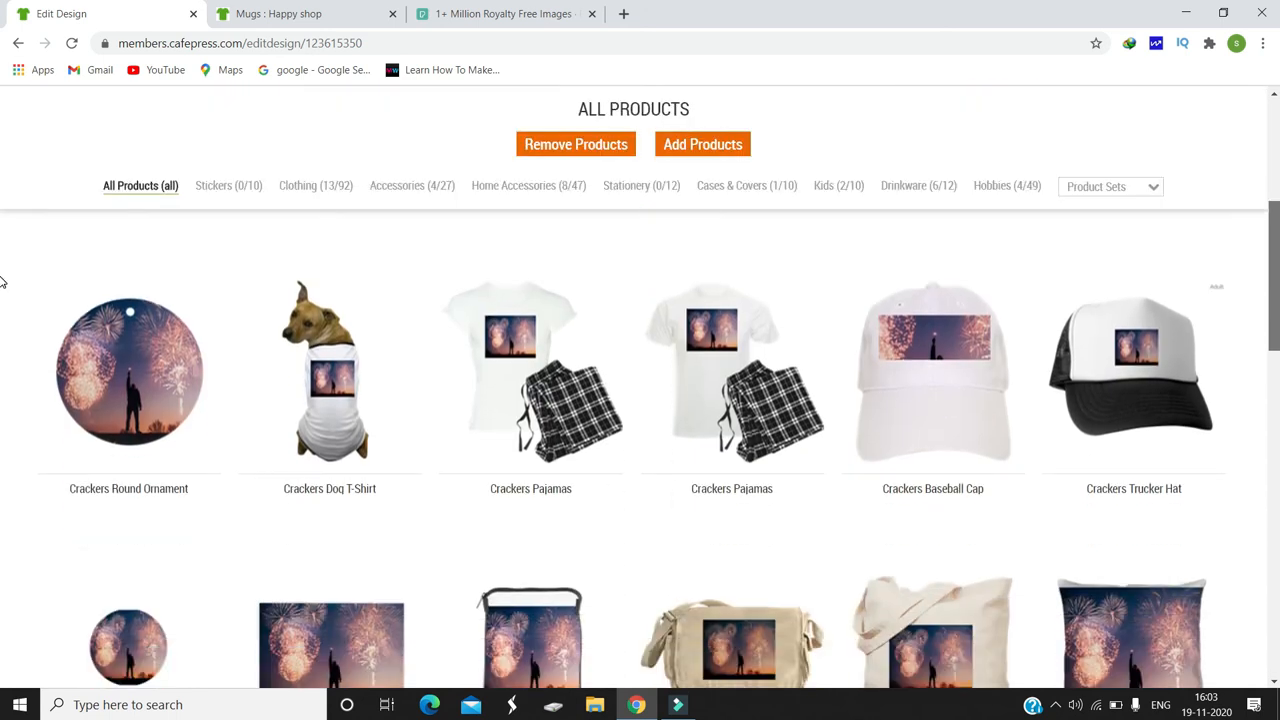
scroll(3, 229, up, 4)
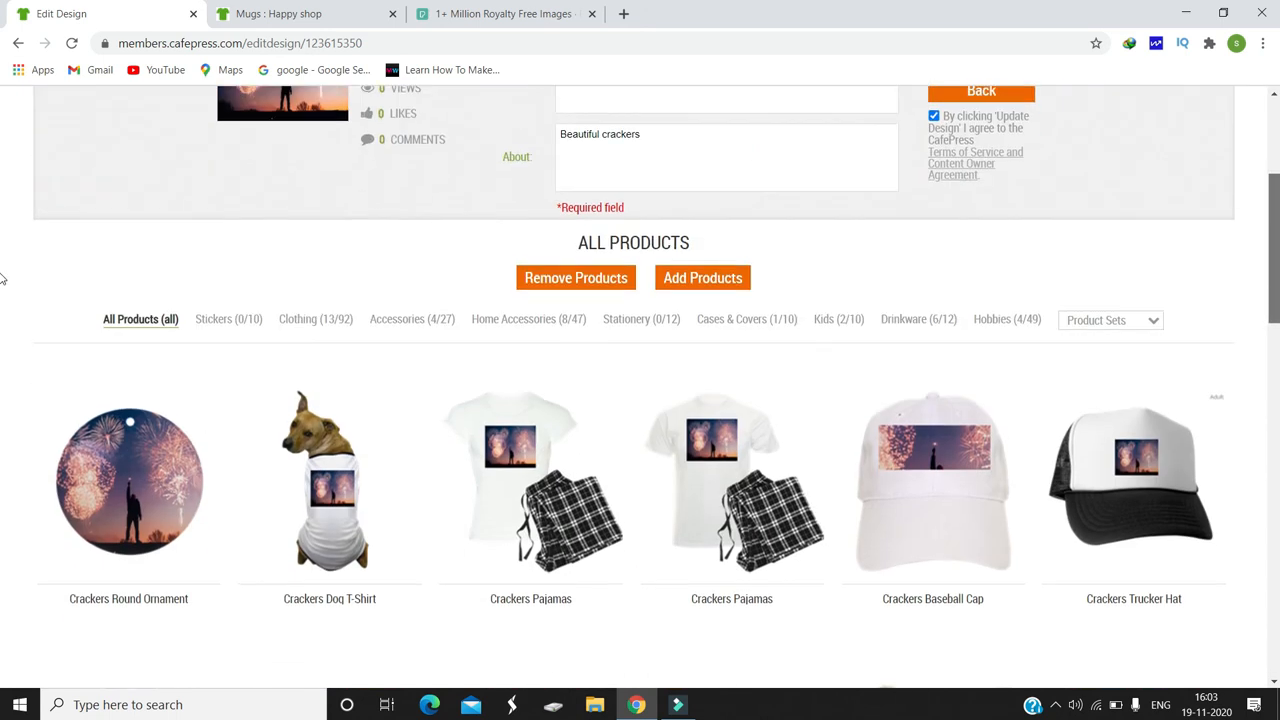
scroll(3, 230, down, 4)
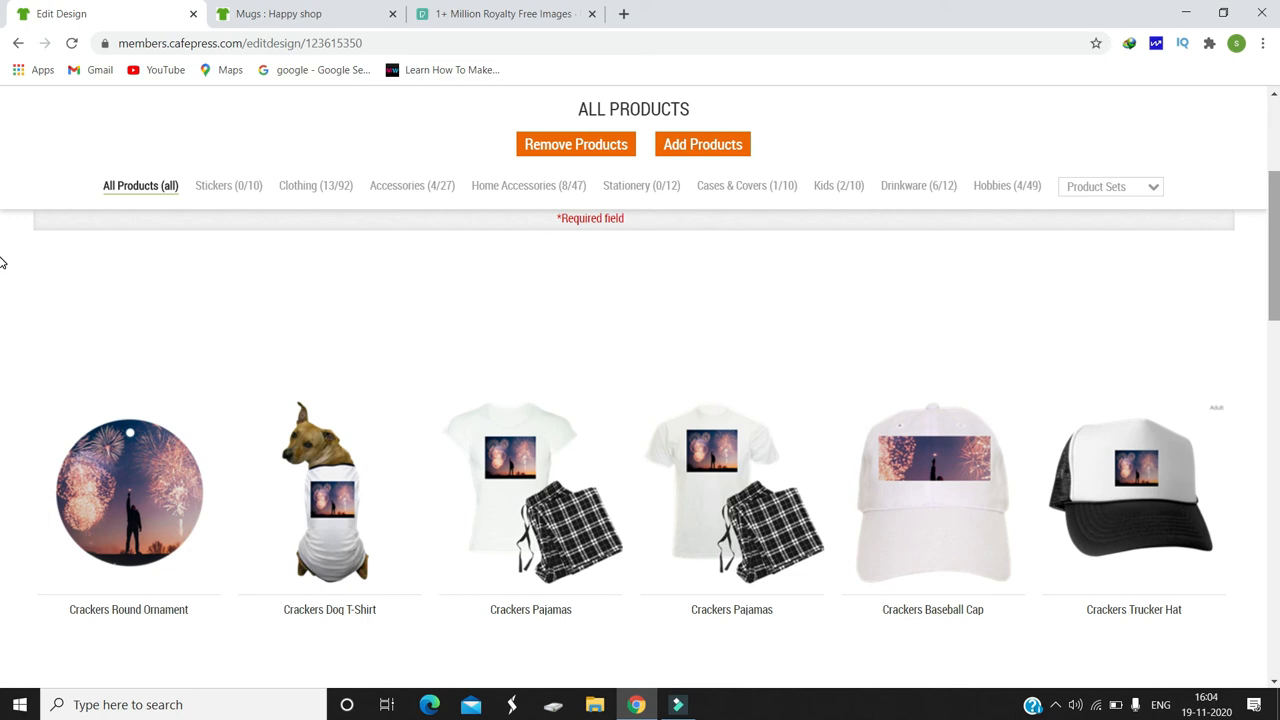
Step: Leave the design editor, return to Sections and Products and go to the Your Shops page
click(17, 40)
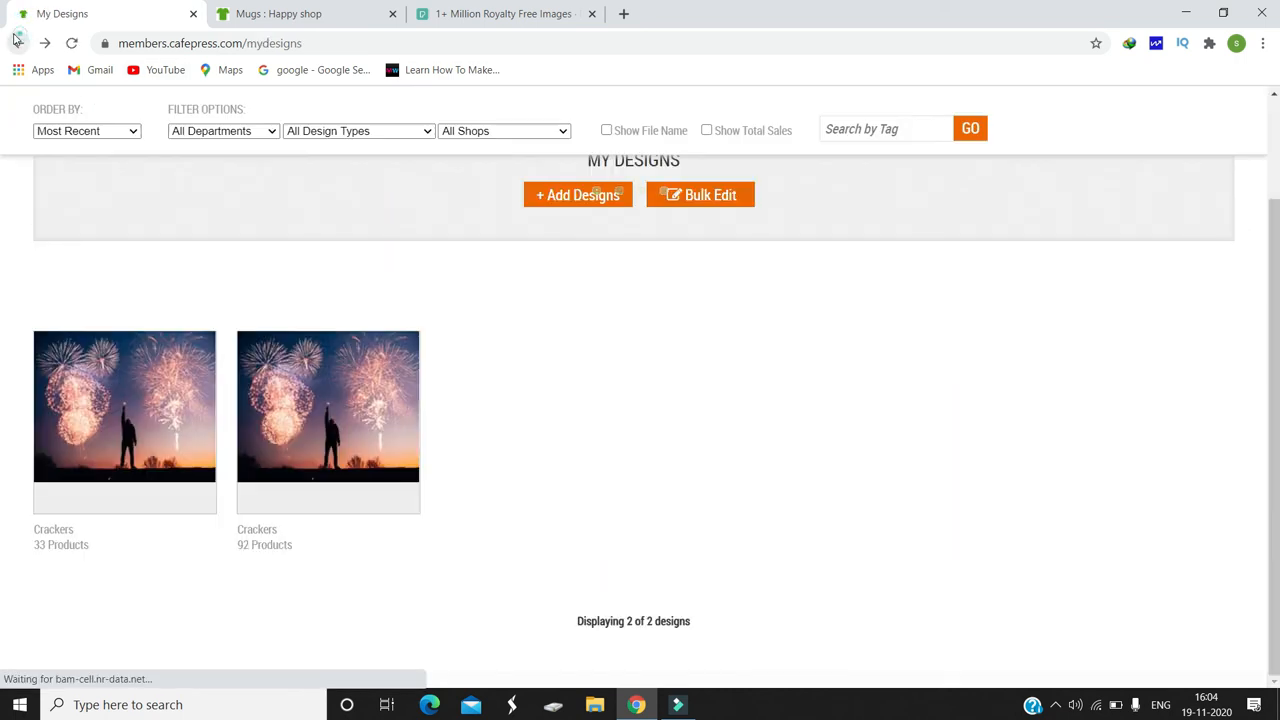
click(17, 40)
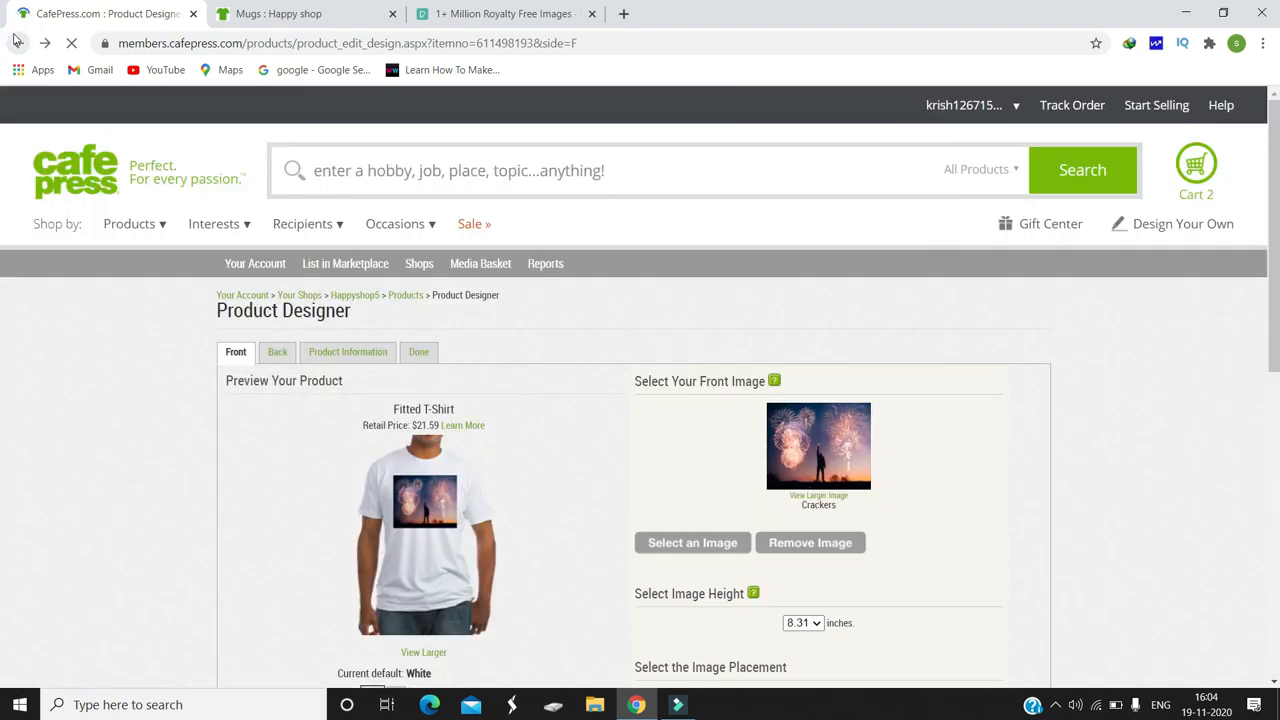
click(17, 40)
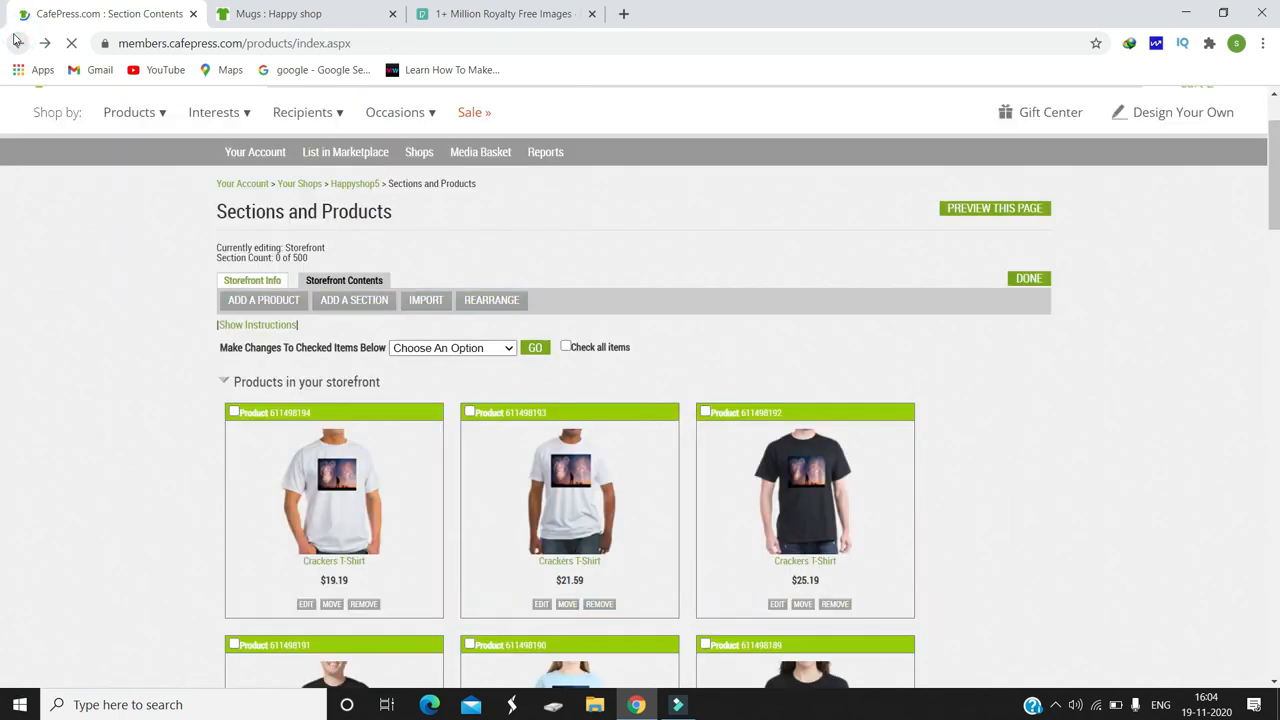
click(297, 187)
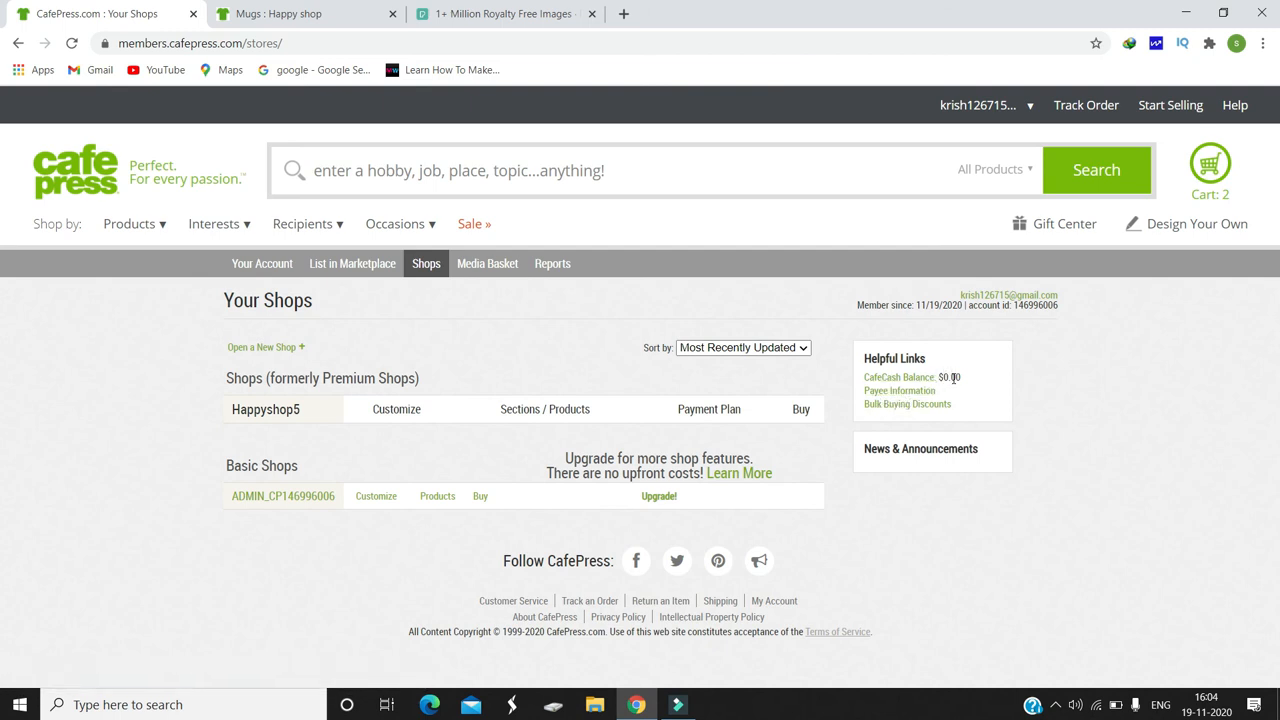
Step: Open Payee Information and choose royalty payment via PayPal with a minimum payment amount of $25
click(919, 392)
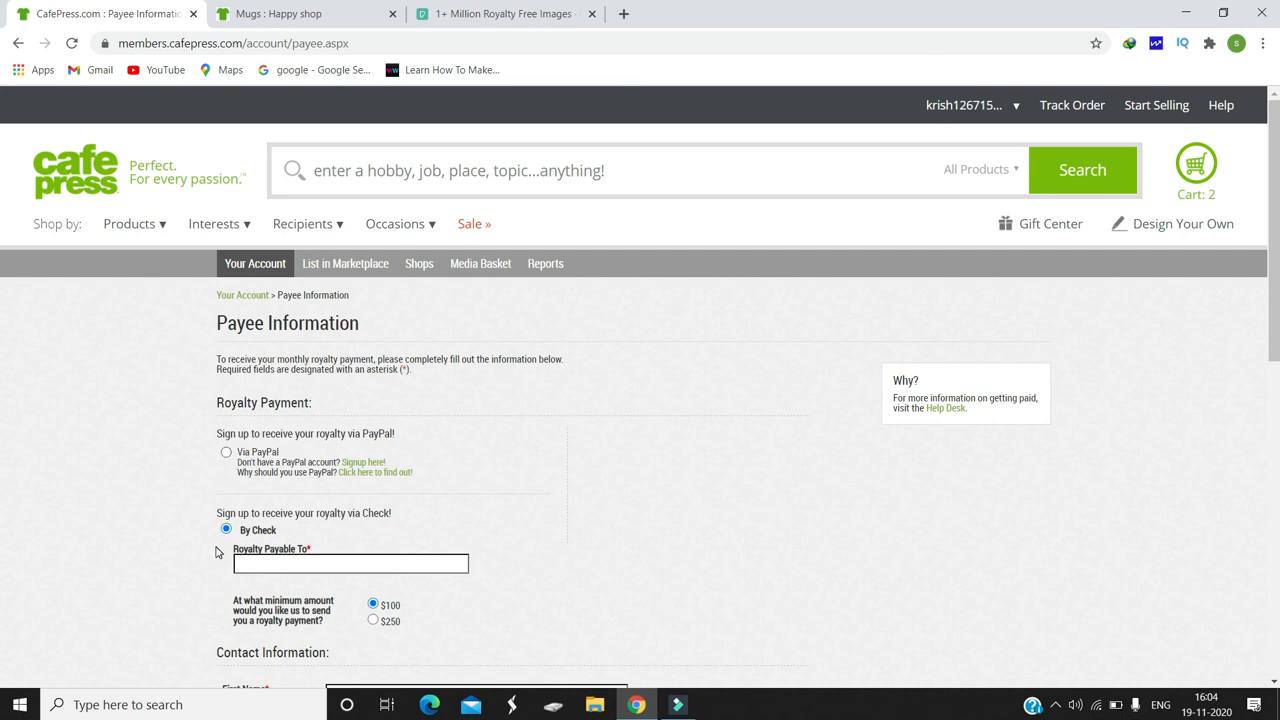
click(227, 454)
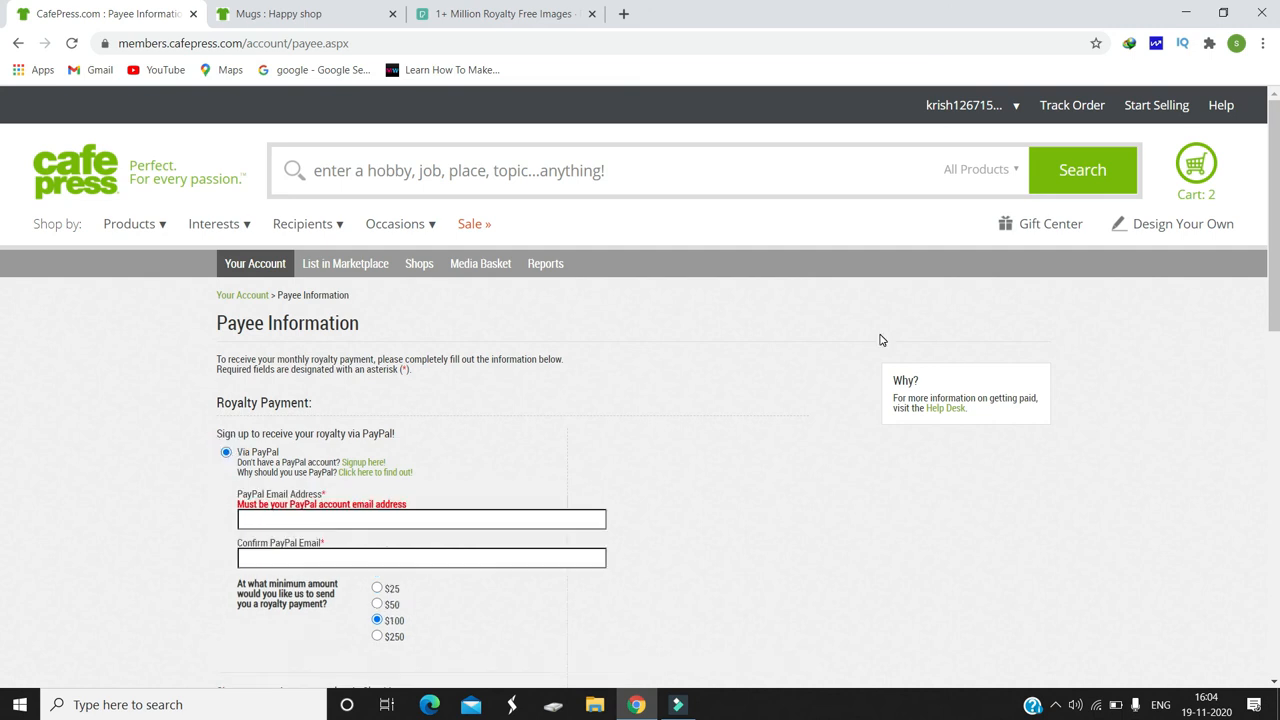
scroll(880, 340, down, 2)
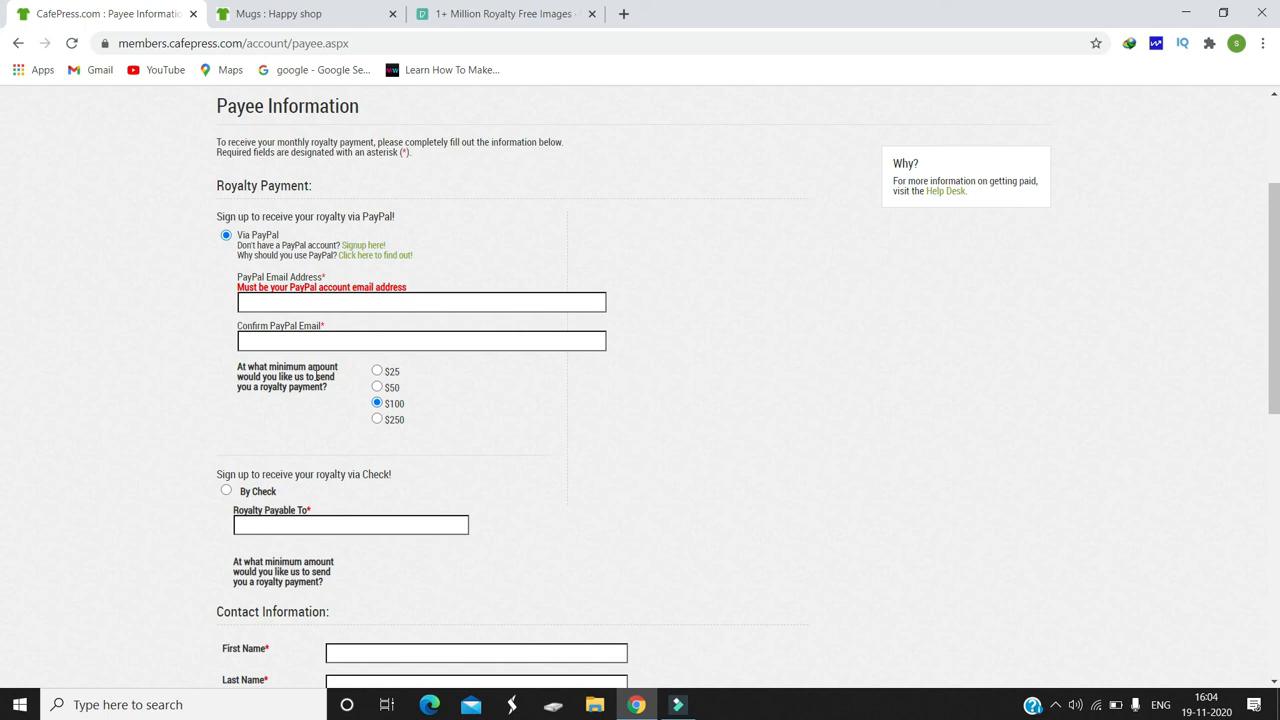
click(377, 371)
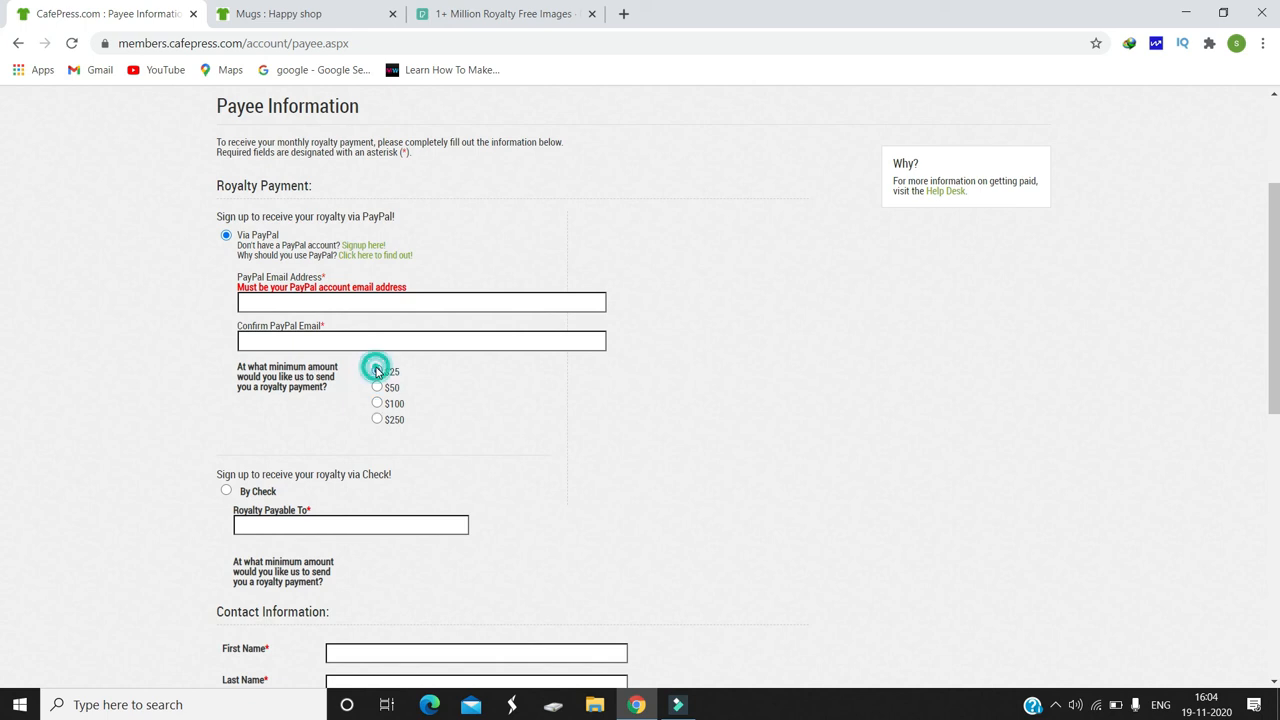
Step: Set the contact country to India and select the tax option for an individual non-US citizen living outside the United States
scroll(2, 292, down, 3)
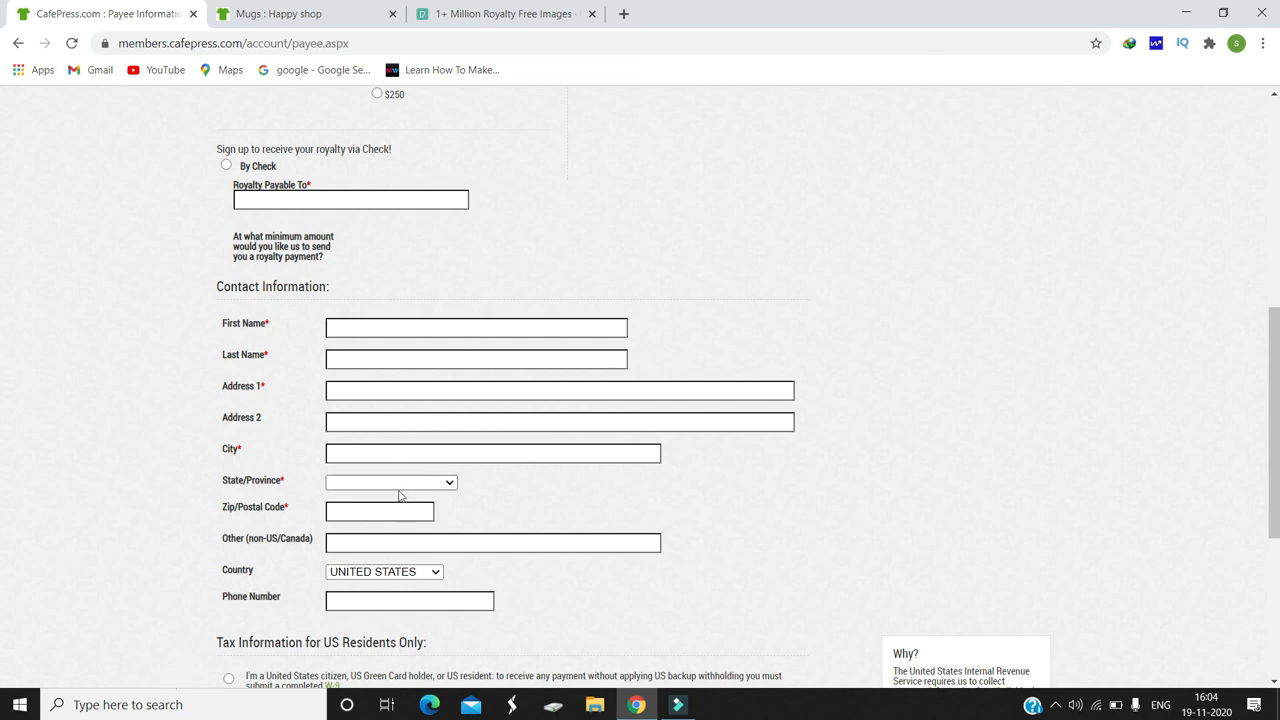
scroll(3, 457, down, 2)
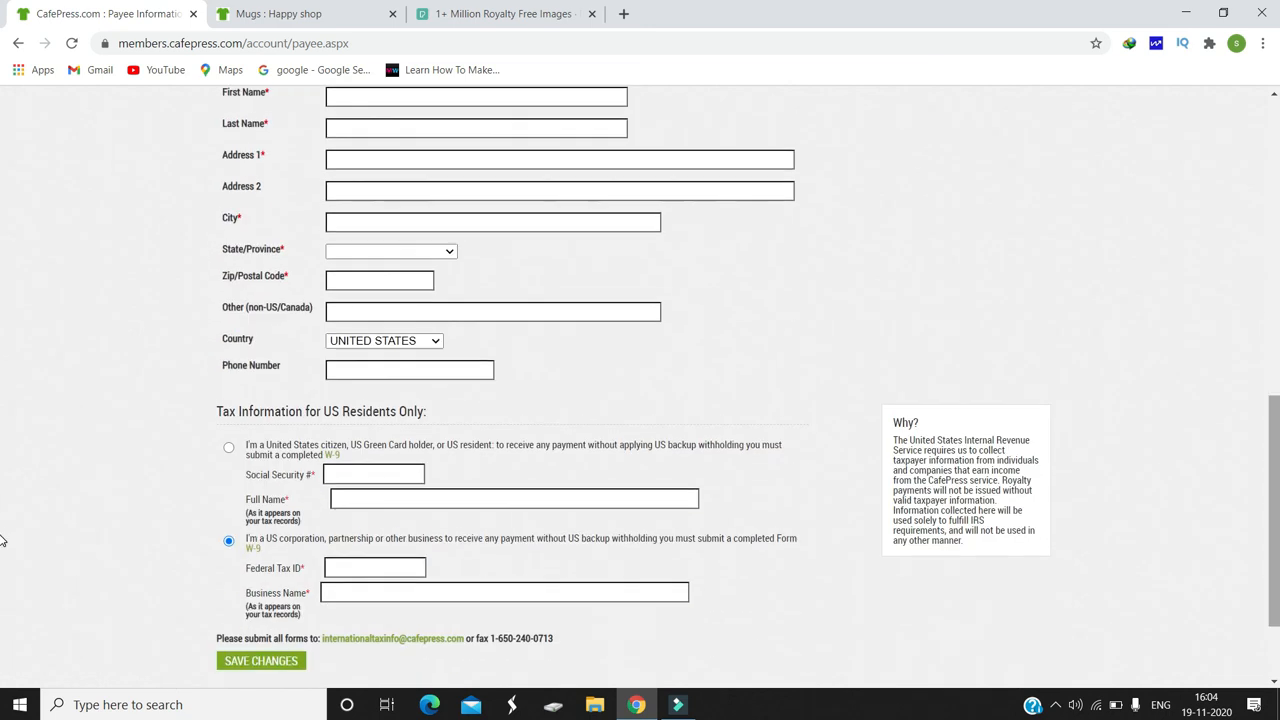
click(376, 340)
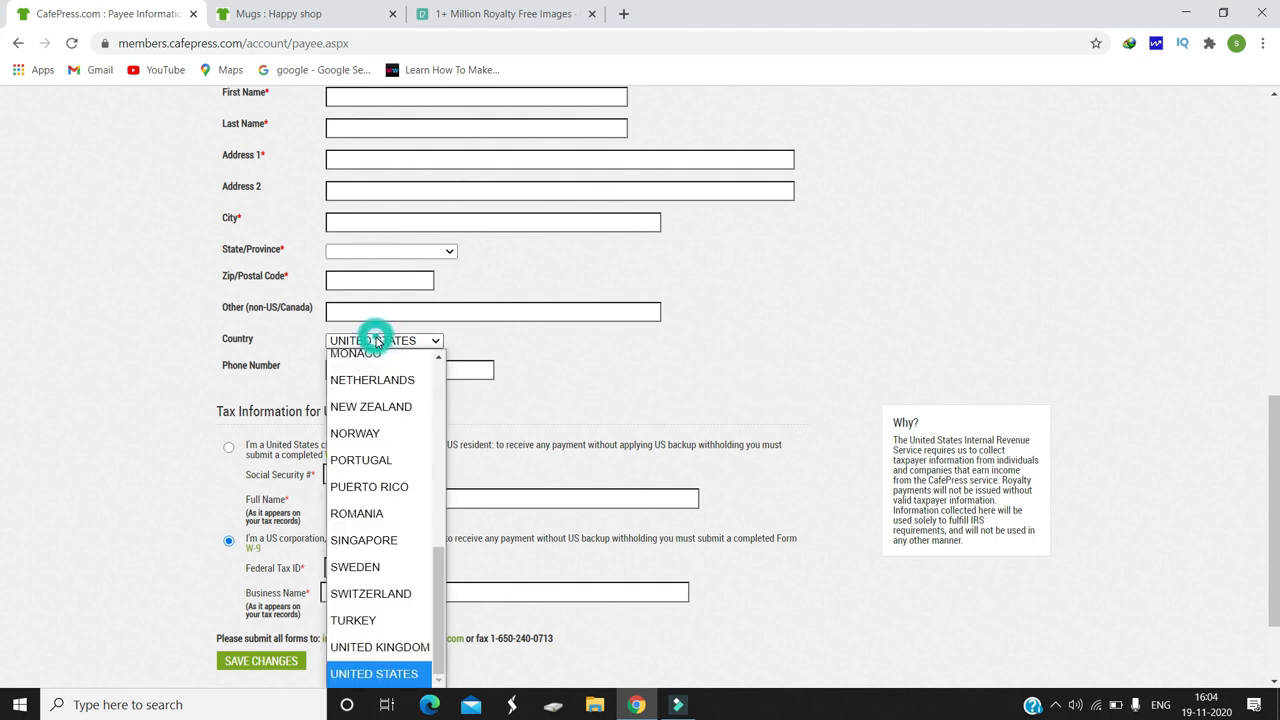
key(i)
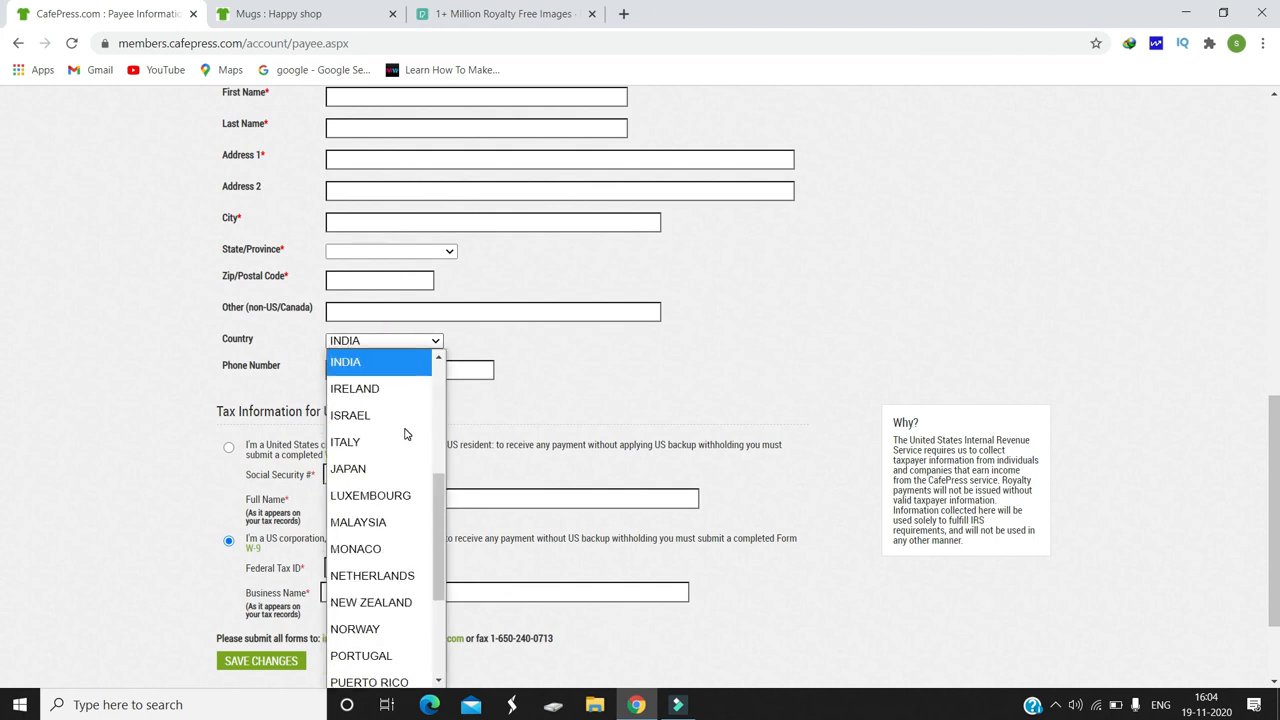
click(389, 369)
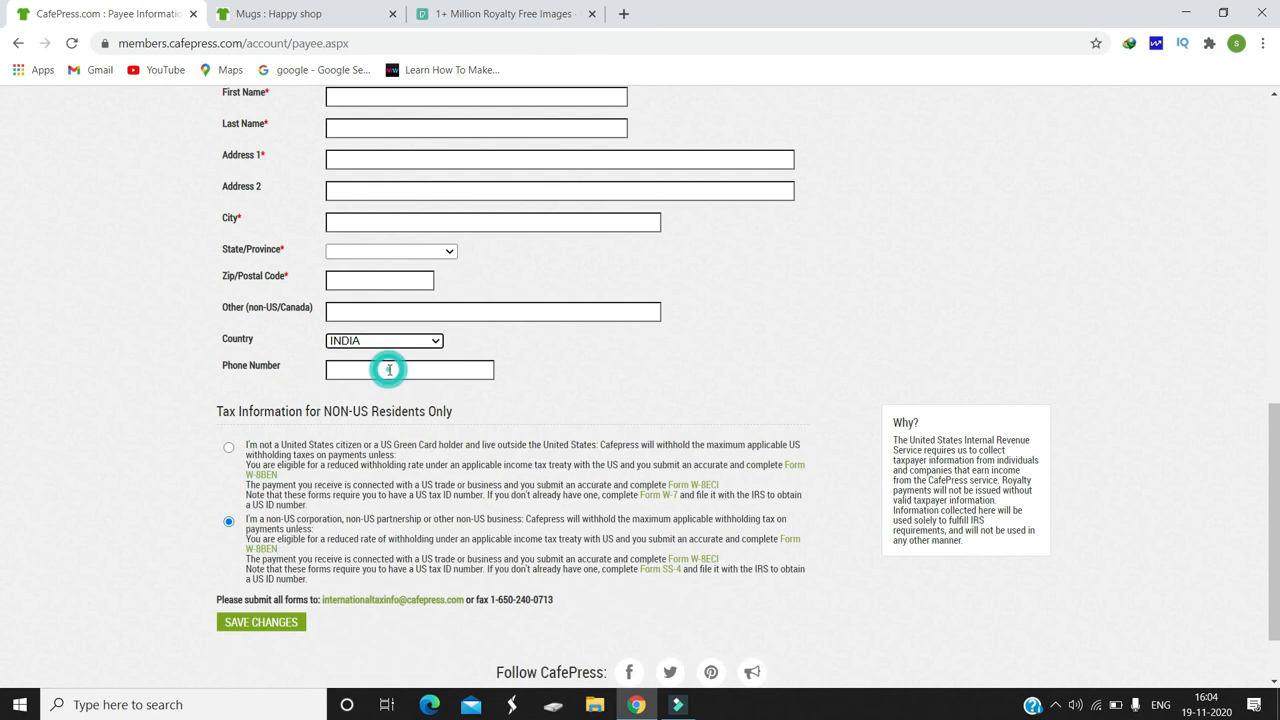
click(229, 450)
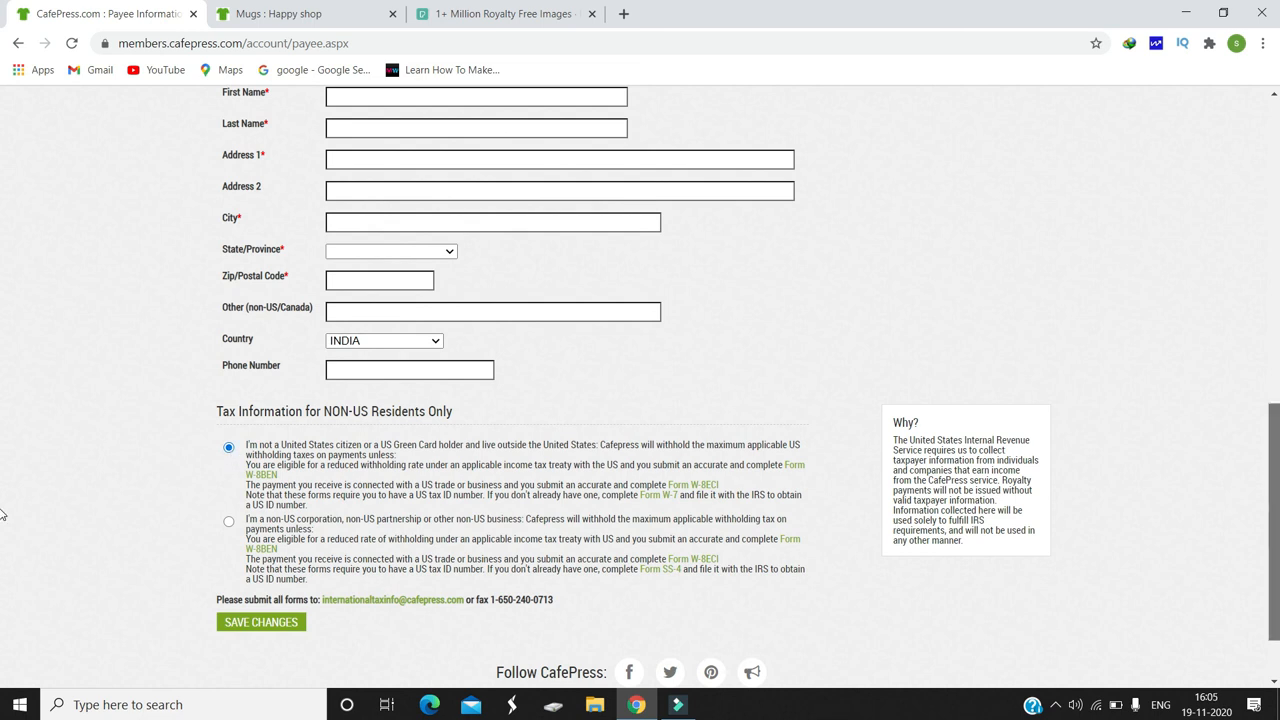
scroll(3, 400, up, 10)
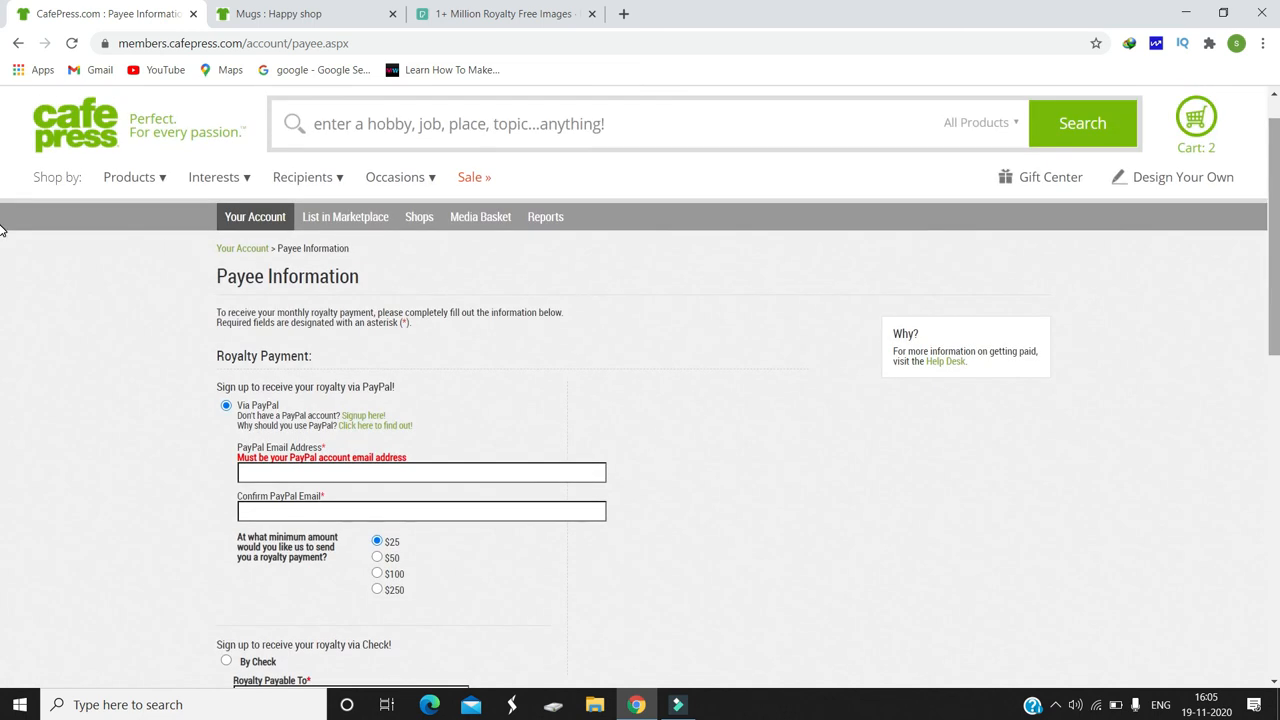